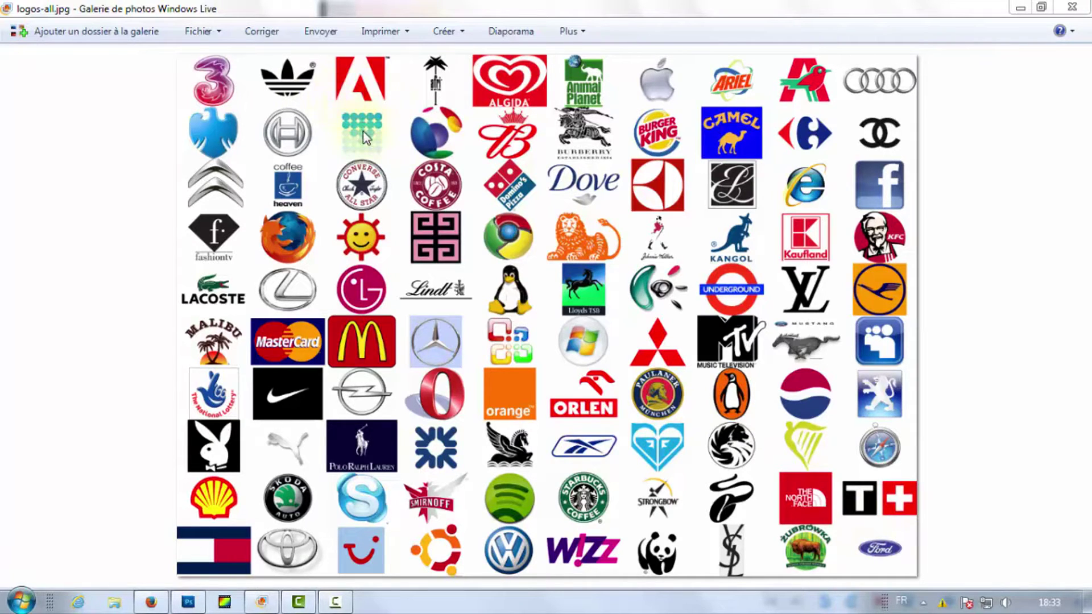
Examine the brand logos in logos-all.jpg up close and as a whole, and minimize the picture viewer
{"action": "scroll", "coordinate": [360, 111], "scroll_direction": "up", "scroll_amount": 3}
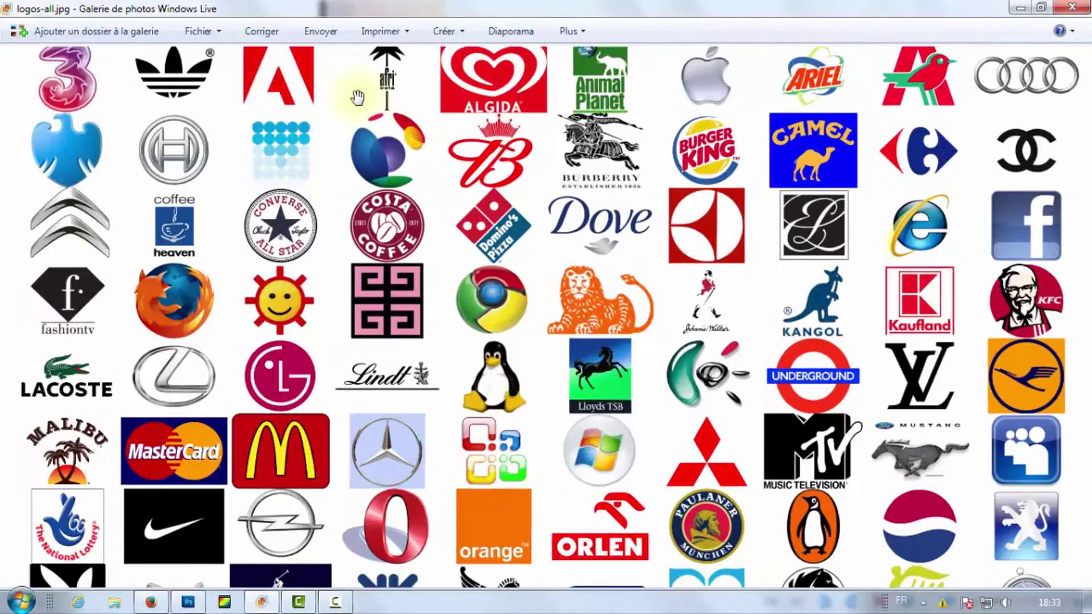
{"action": "scroll", "coordinate": [301, 103], "scroll_direction": "up", "scroll_amount": 4}
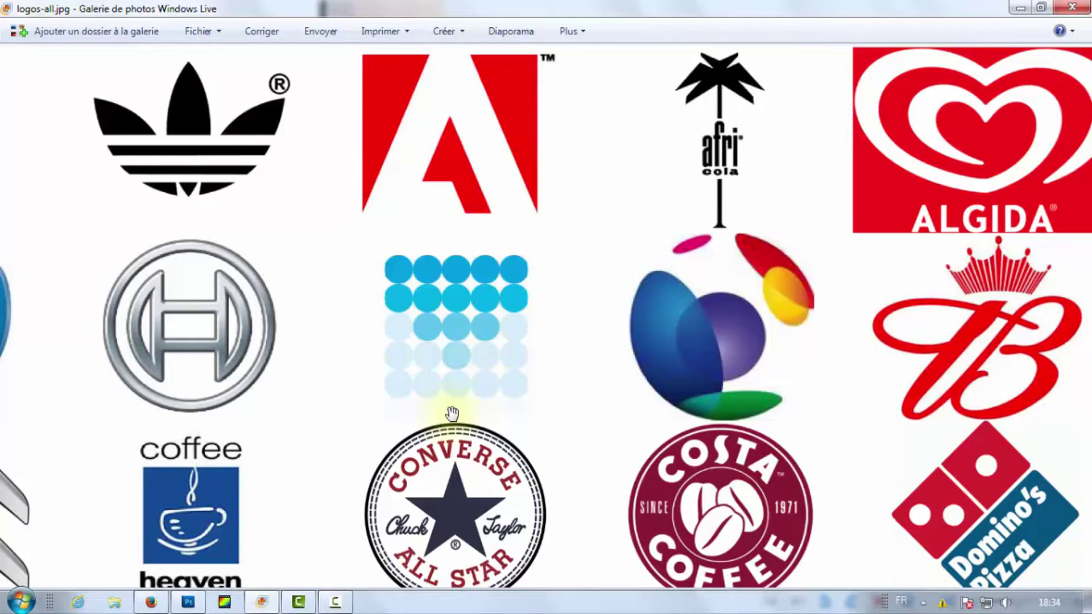
{"action": "scroll", "coordinate": [465, 443], "scroll_direction": "down", "scroll_amount": 1}
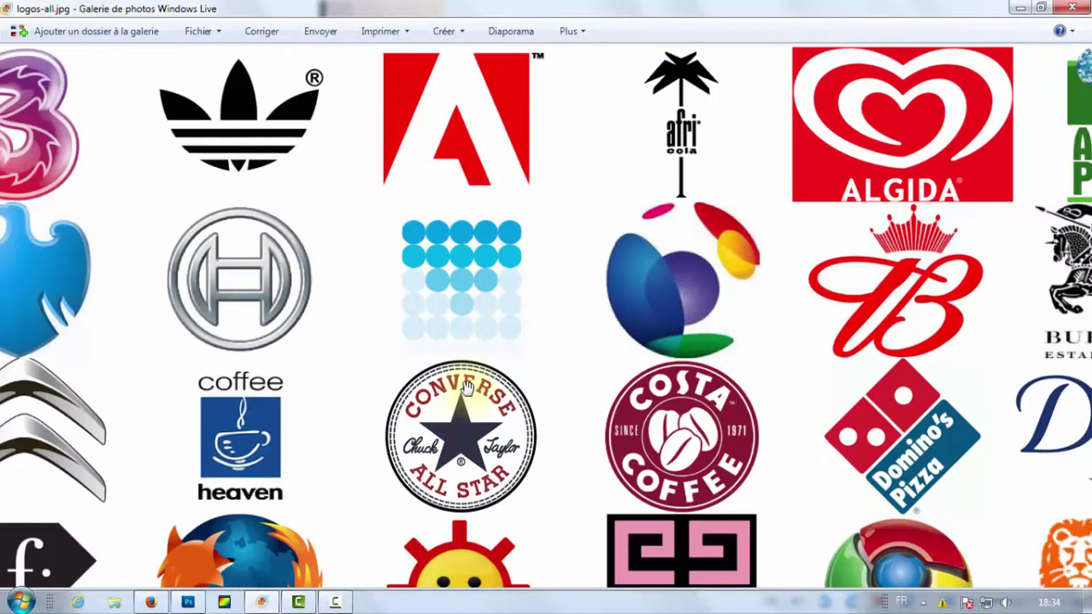
{"action": "scroll", "coordinate": [466, 393], "scroll_direction": "down", "scroll_amount": 1}
{"action": "left_click_drag", "start_coordinate": [468, 436], "coordinate": [467, 291]}
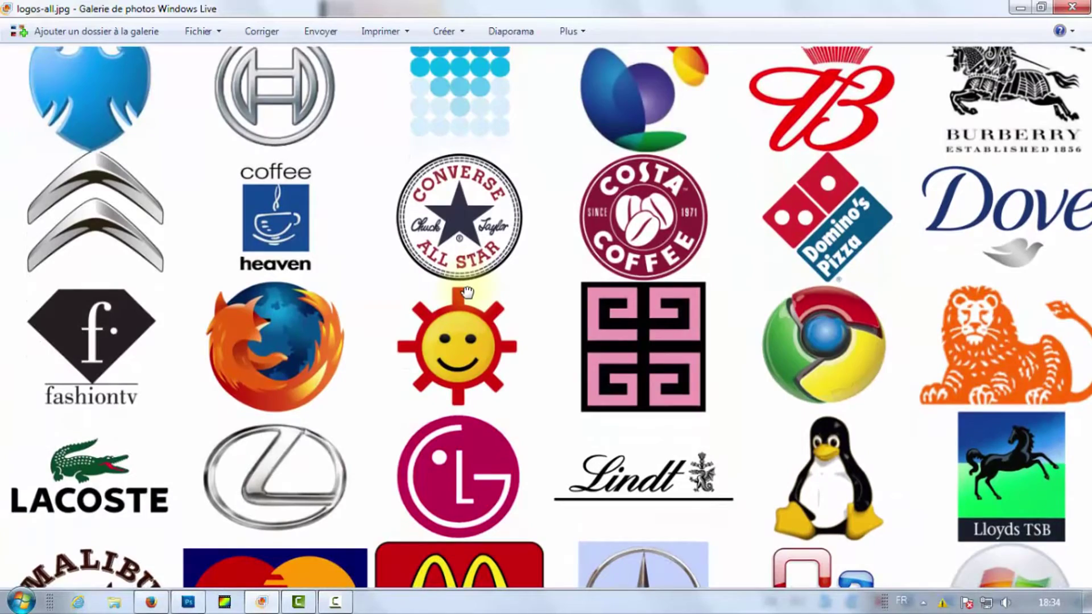
{"action": "left_click_drag", "start_coordinate": [209, 475], "coordinate": [340, 356]}
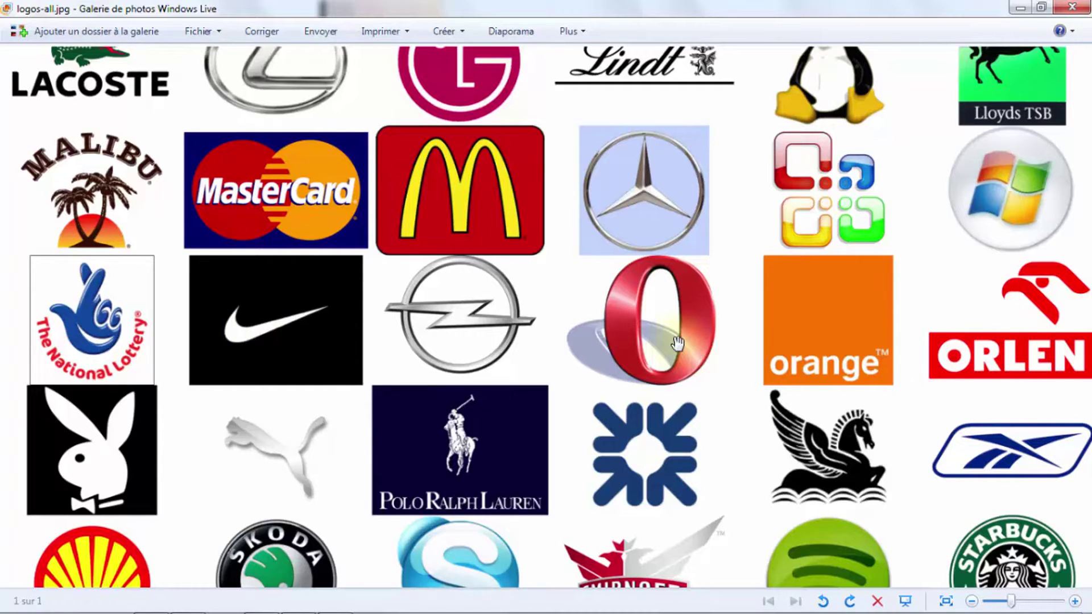
{"action": "left_click_drag", "start_coordinate": [677, 343], "coordinate": [342, 192]}
{"action": "left_click_drag", "start_coordinate": [407, 281], "coordinate": [444, 314]}
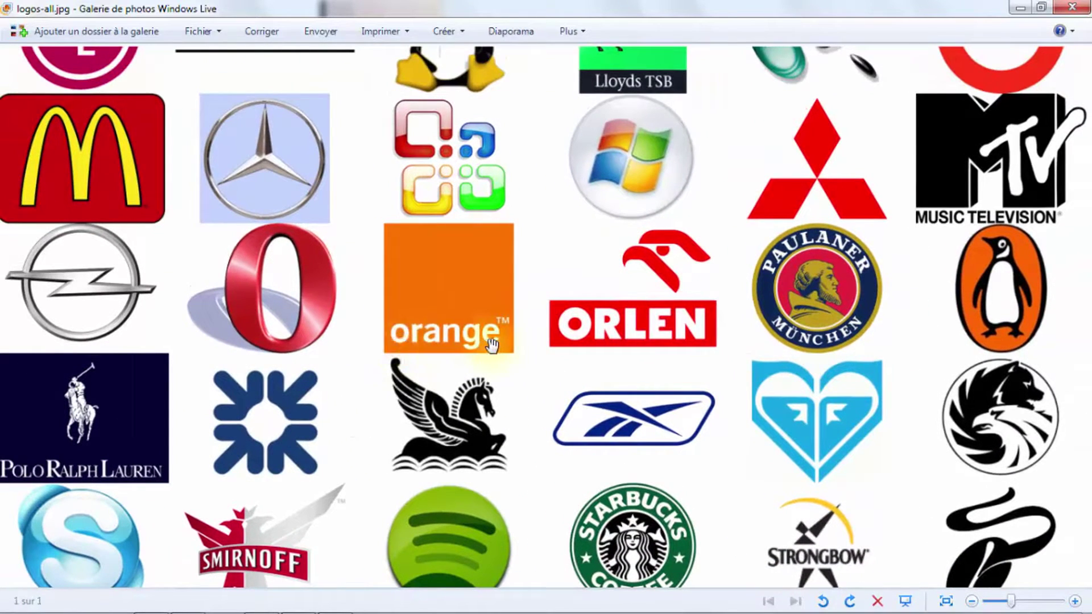
{"action": "scroll", "coordinate": [492, 344], "scroll_direction": "down", "scroll_amount": 2}
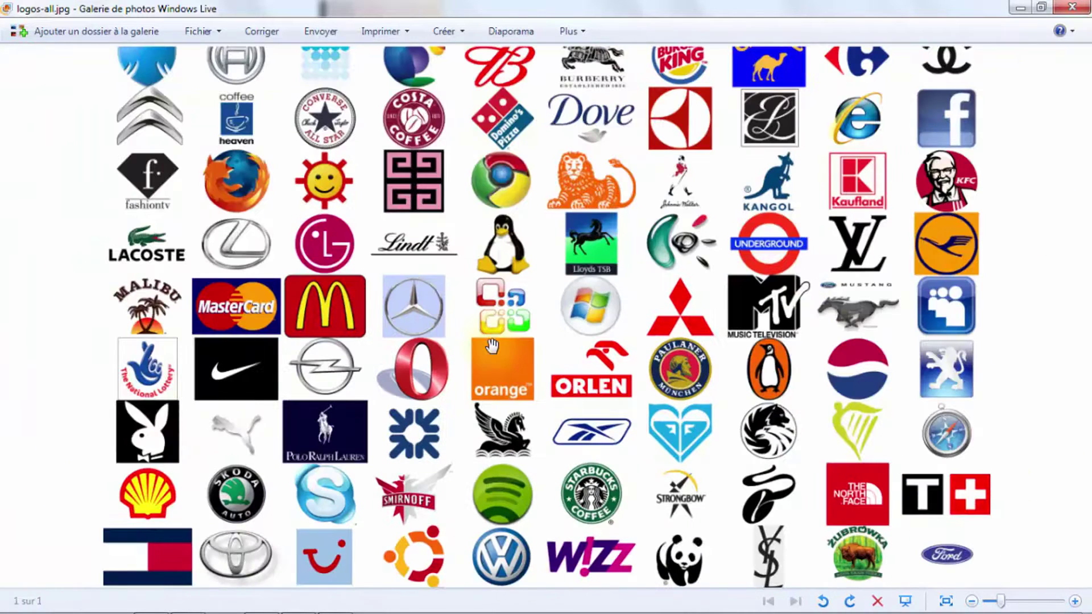
{"action": "scroll", "coordinate": [492, 344], "scroll_direction": "down", "scroll_amount": 2}
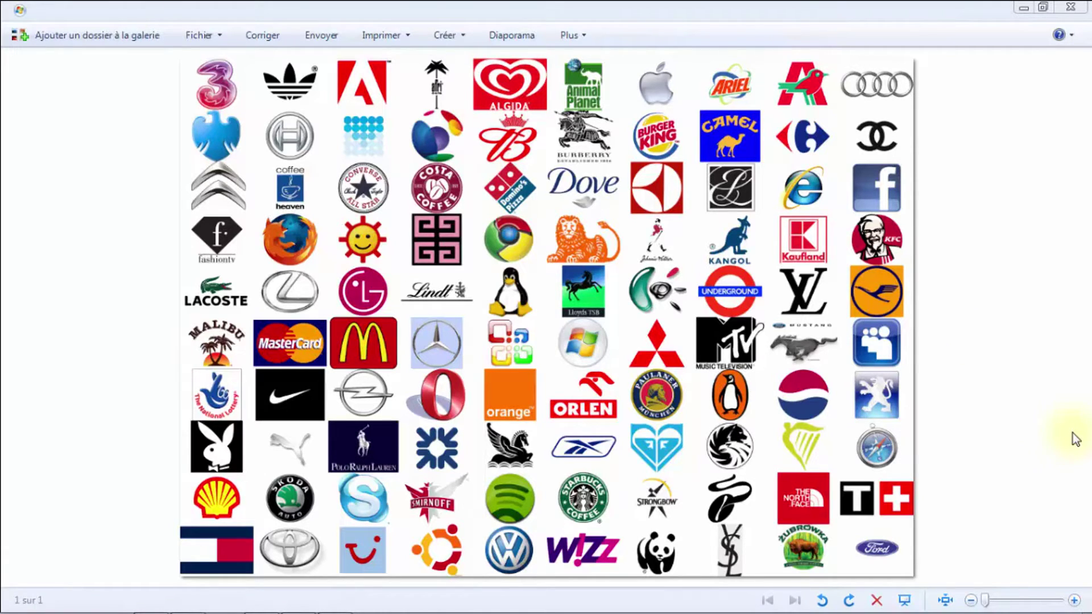
{"action": "left_click", "coordinate": [1023, 7]}
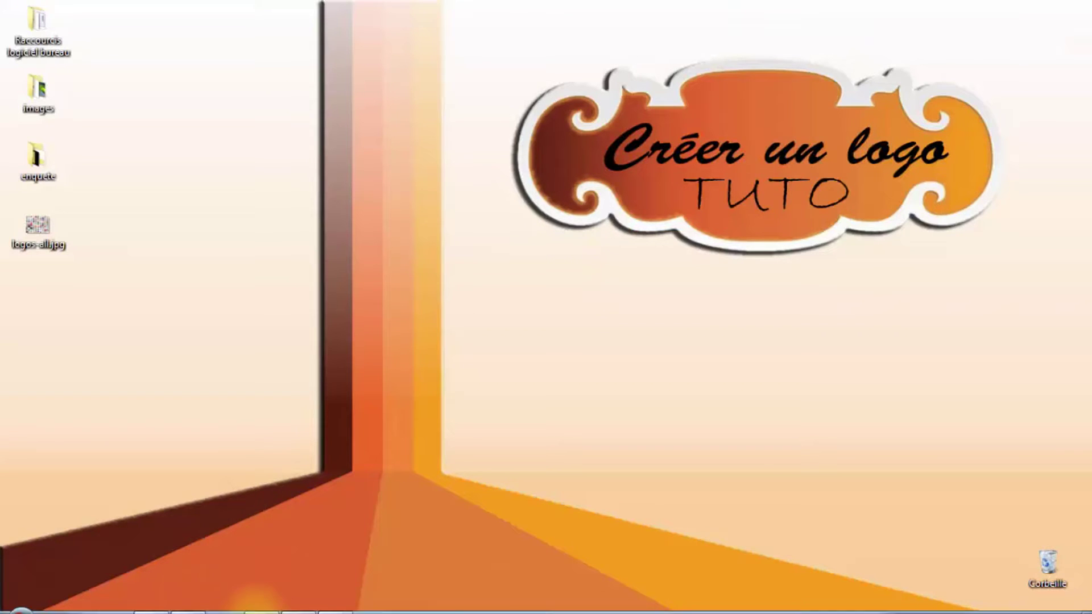
{"action": "left_click", "coordinate": [258, 600]}
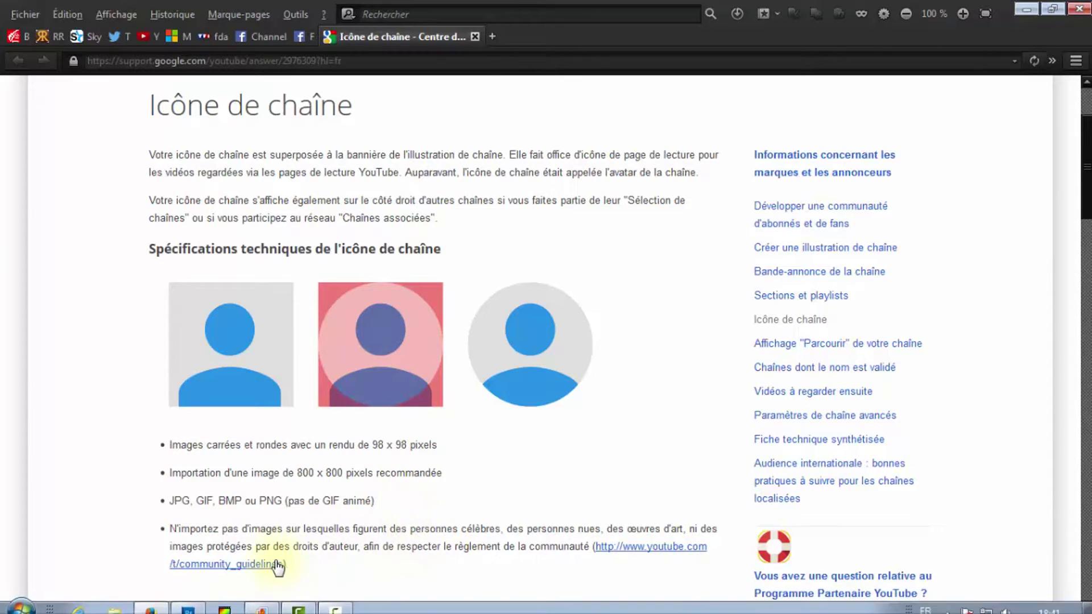
Switch to Photoshop and create a new document 1200 pixels wide and 1200 pixels high
{"action": "left_click", "coordinate": [183, 606]}
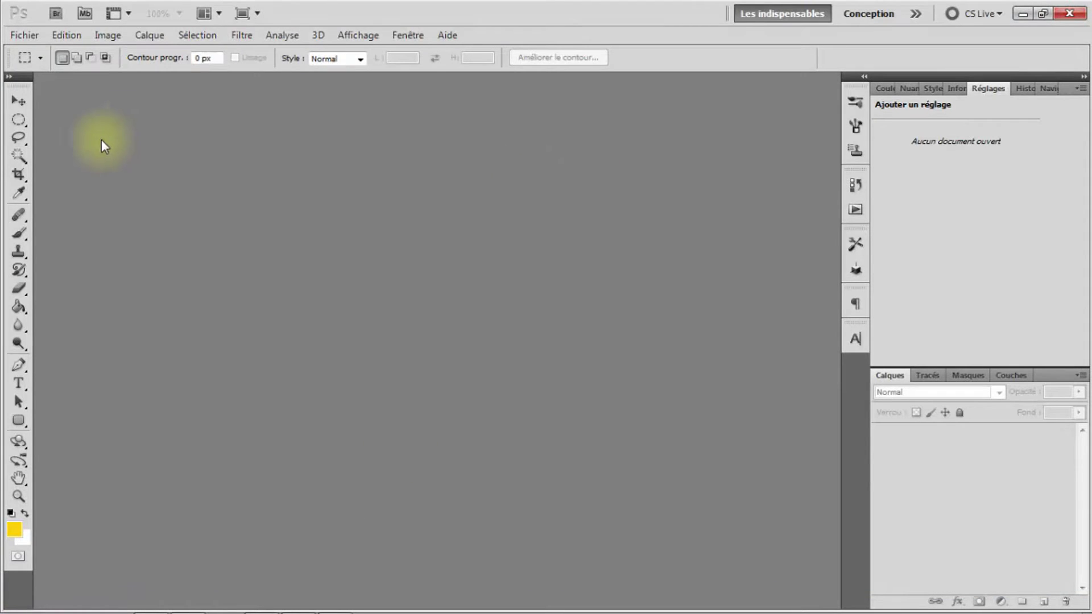
{"action": "left_click", "coordinate": [25, 35]}
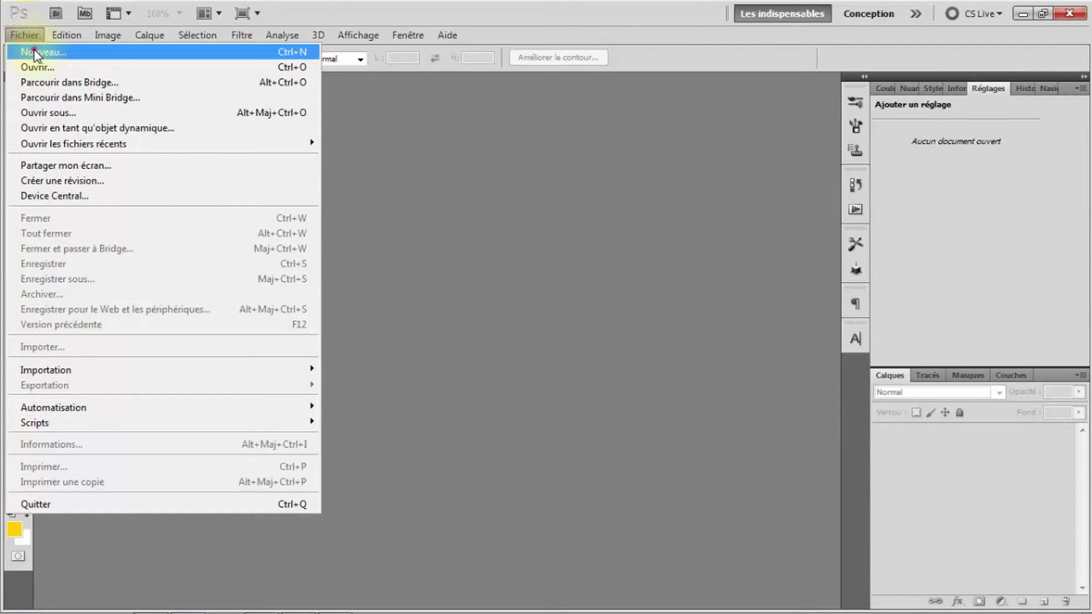
{"action": "left_click", "coordinate": [34, 52]}
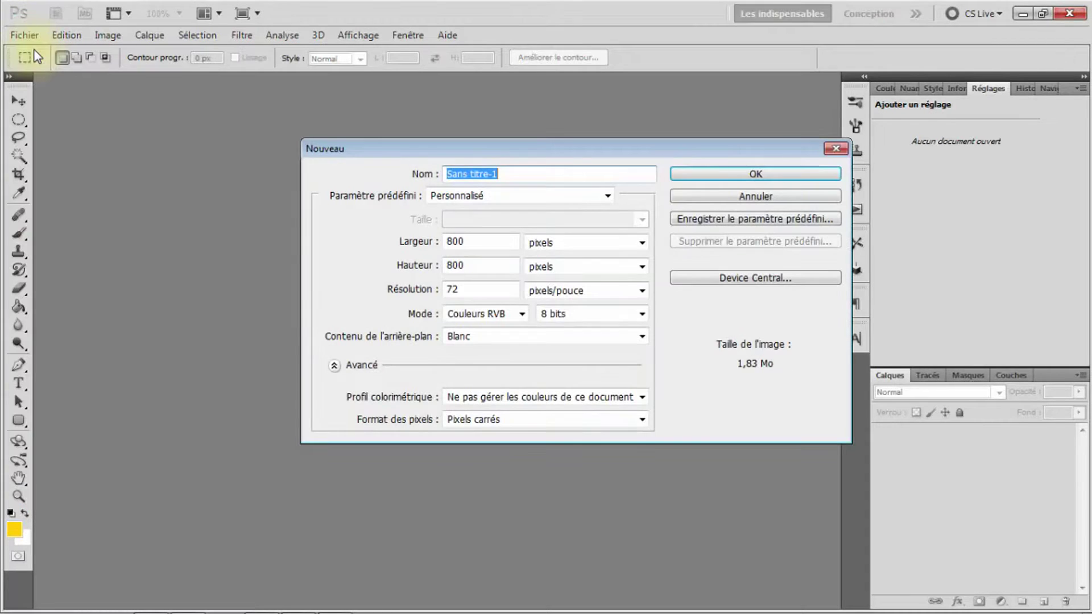
{"action": "left_click", "coordinate": [465, 241]}
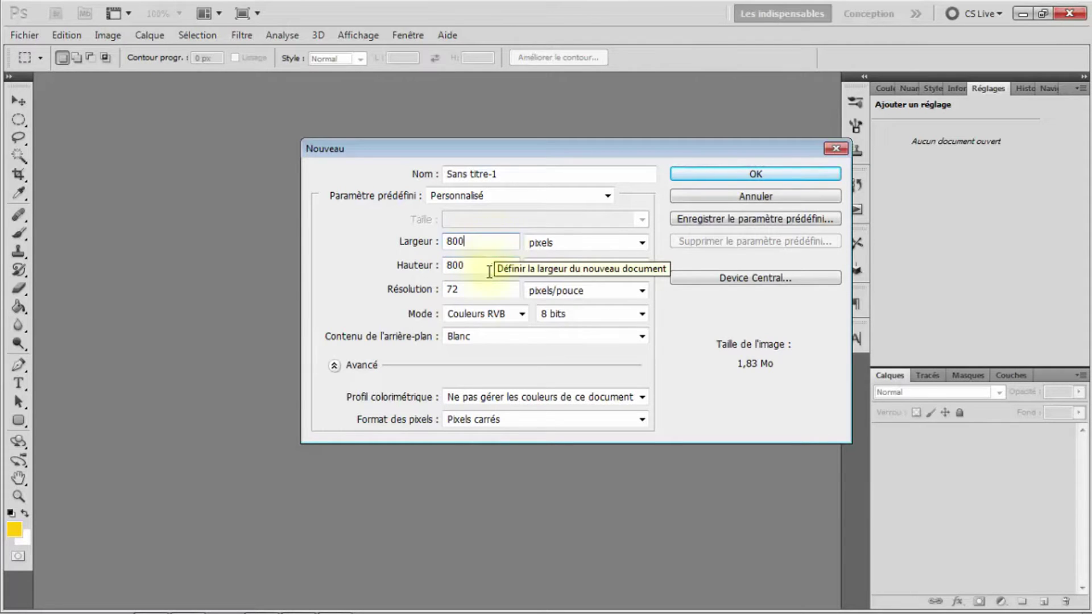
{"action": "double_click", "coordinate": [483, 242]}
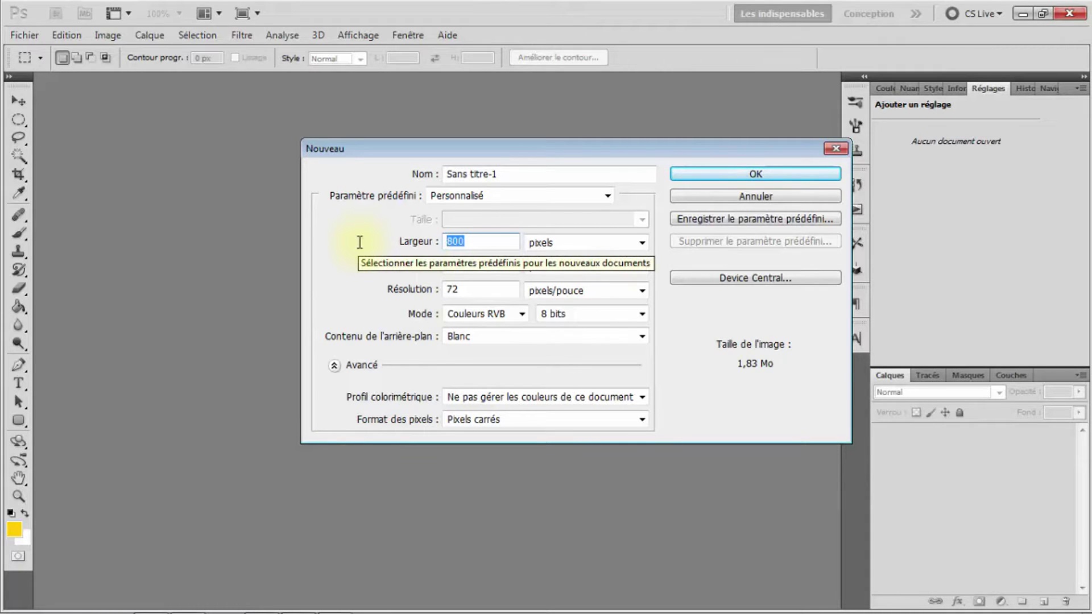
{"action": "type", "text": "1200"}
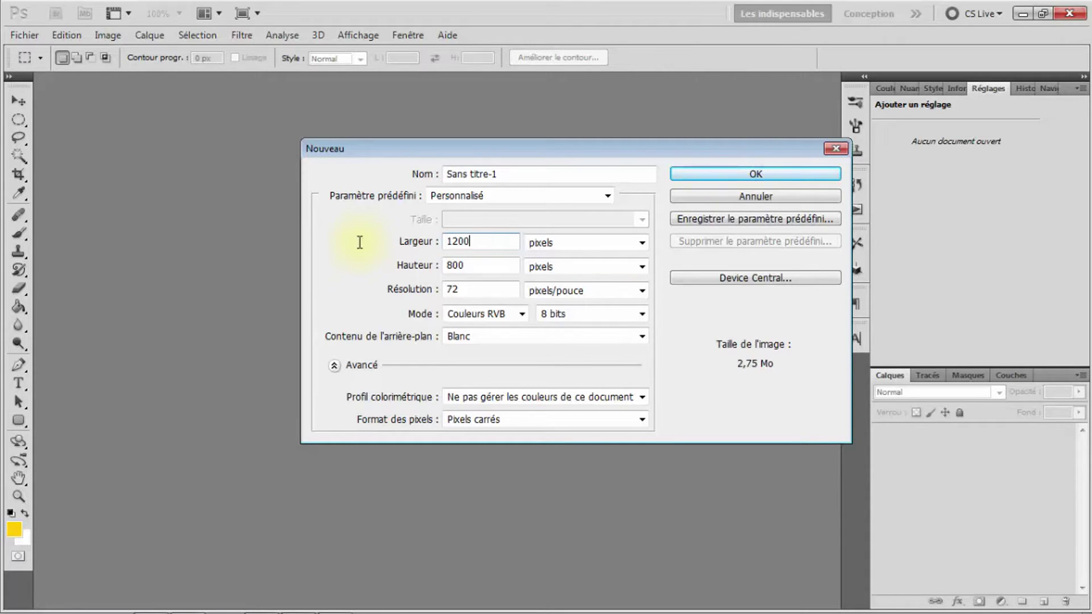
{"action": "double_click", "coordinate": [453, 264]}
{"action": "type", "text": "1200"}
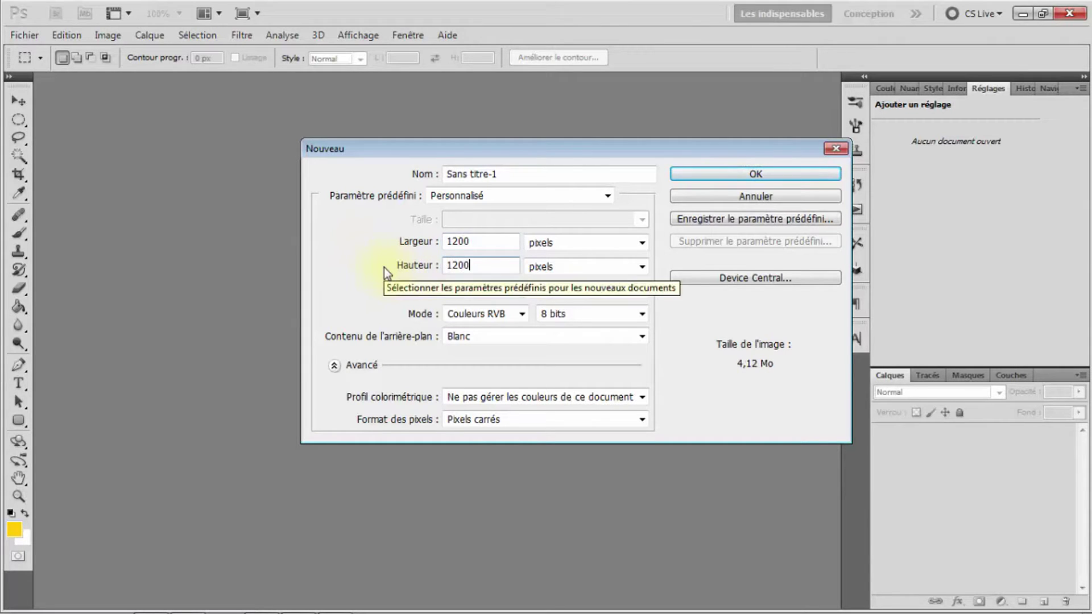
{"action": "left_click", "coordinate": [776, 175]}
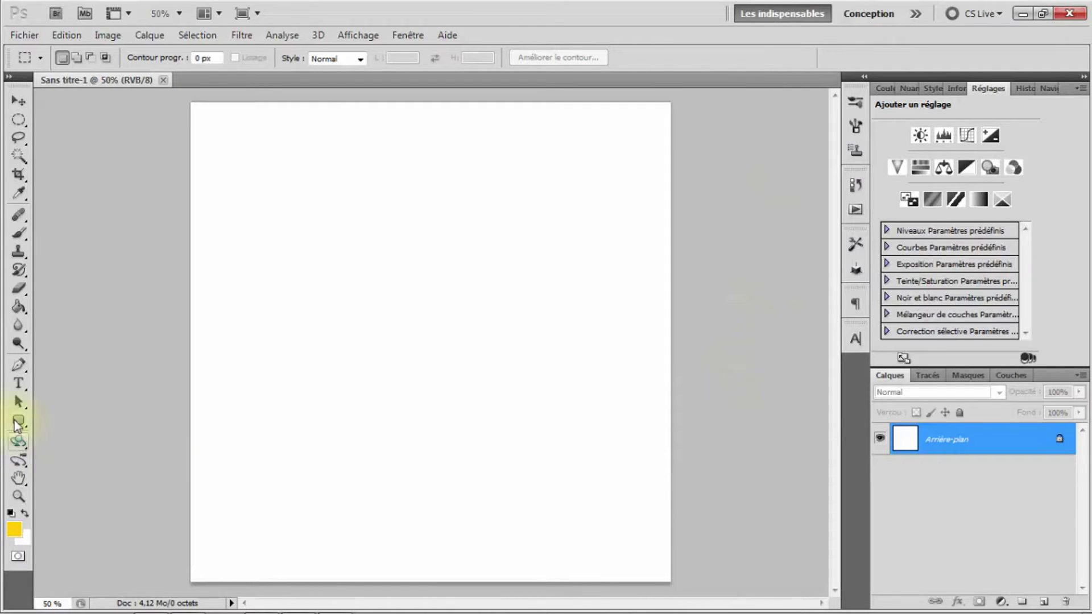
Reset the colours to default black and white, add the text TUTO in 180 pt Impact, and move it near the canvas centre
{"action": "left_click", "coordinate": [19, 384]}
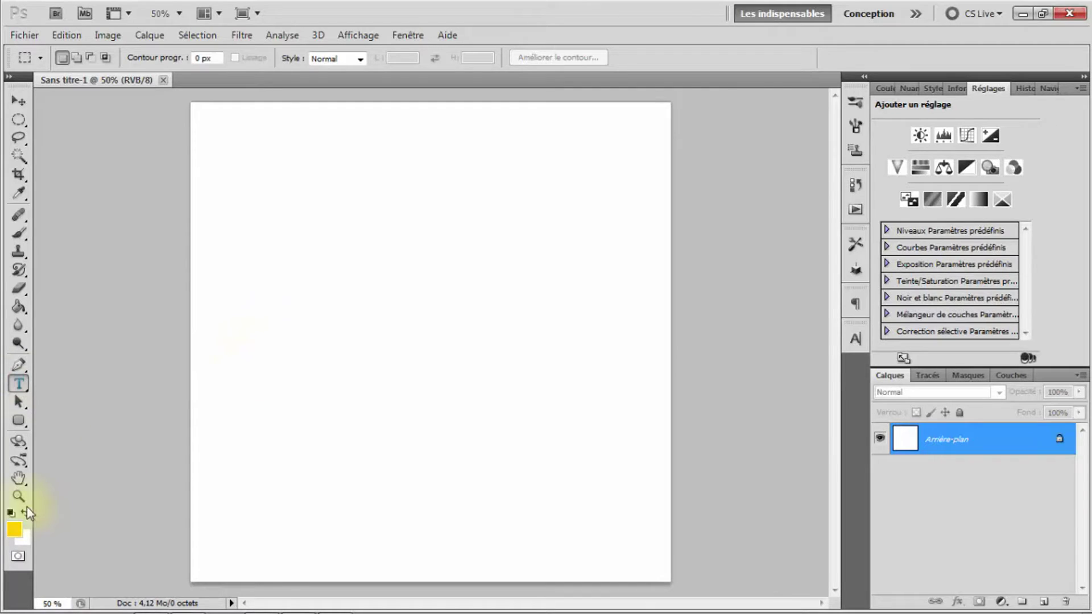
{"action": "left_click", "coordinate": [11, 513]}
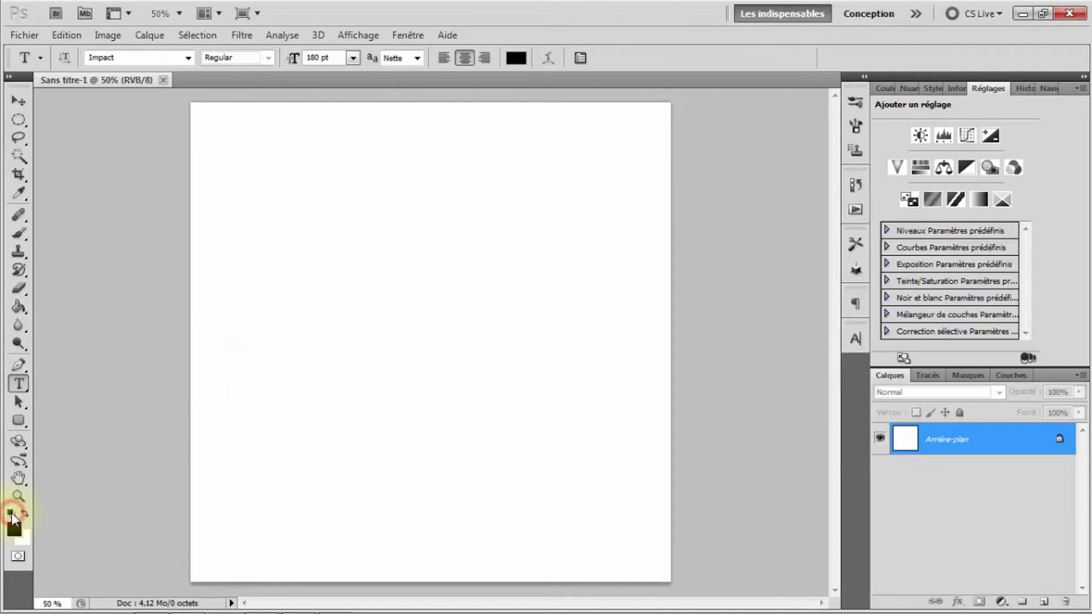
{"action": "left_click", "coordinate": [296, 333]}
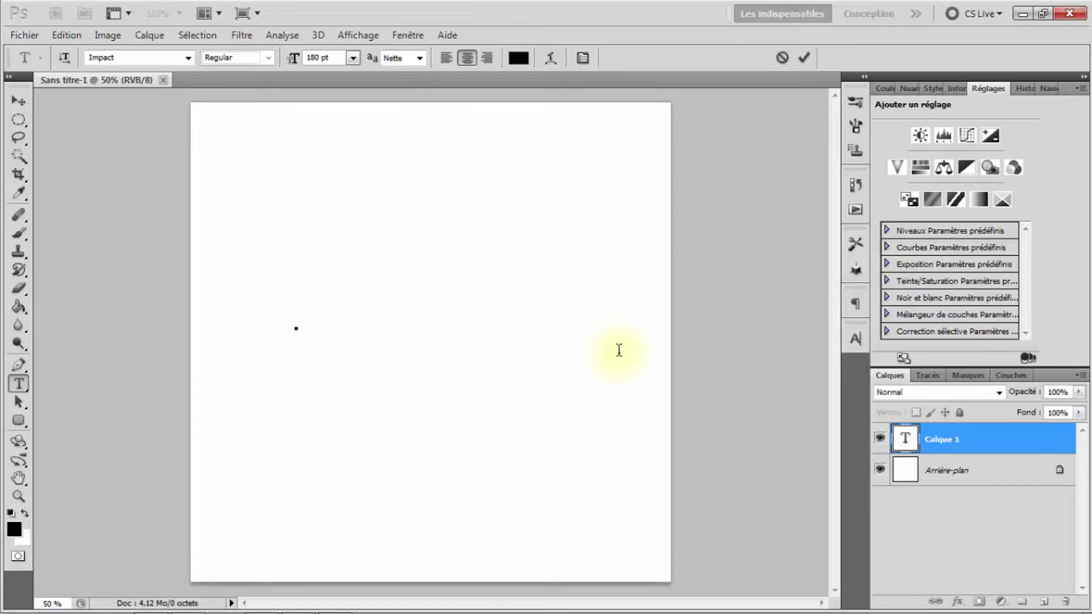
{"action": "type", "text": "T"}
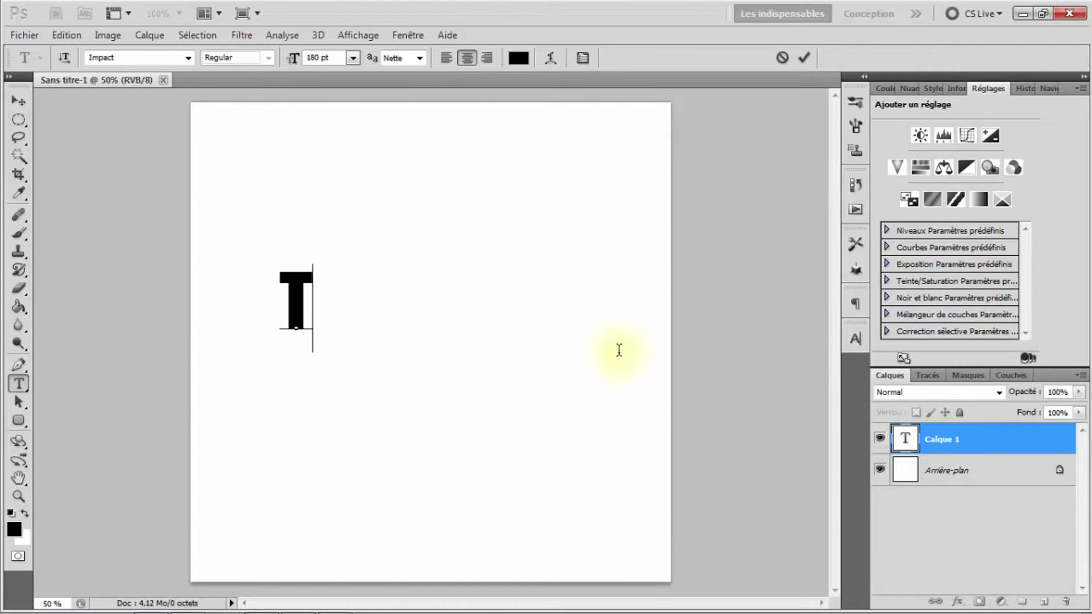
{"action": "type", "text": "UTO"}
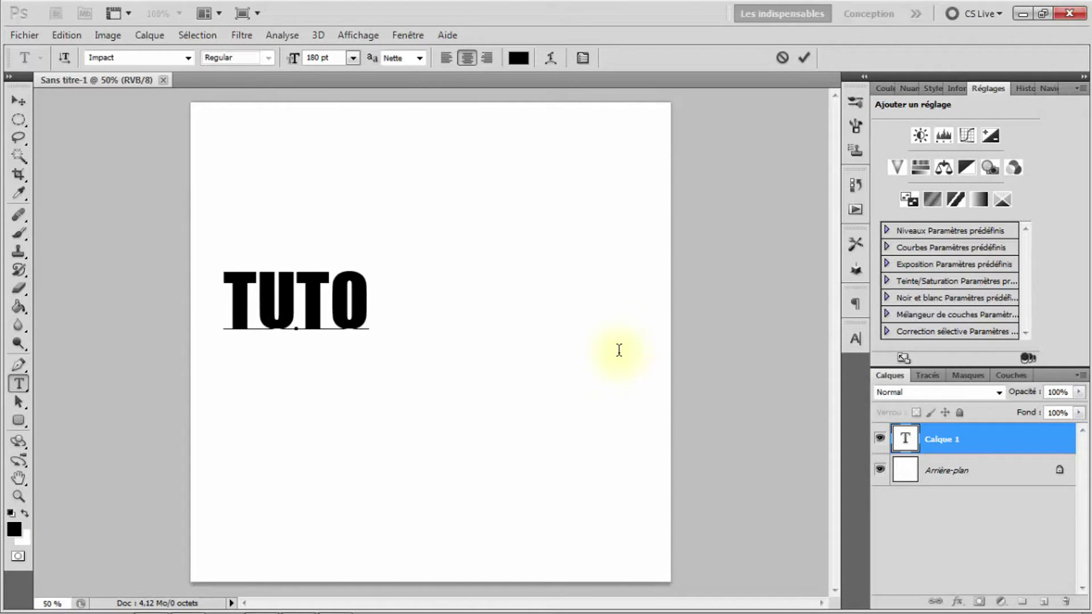
{"action": "left_click_drag", "start_coordinate": [405, 382], "coordinate": [557, 407]}
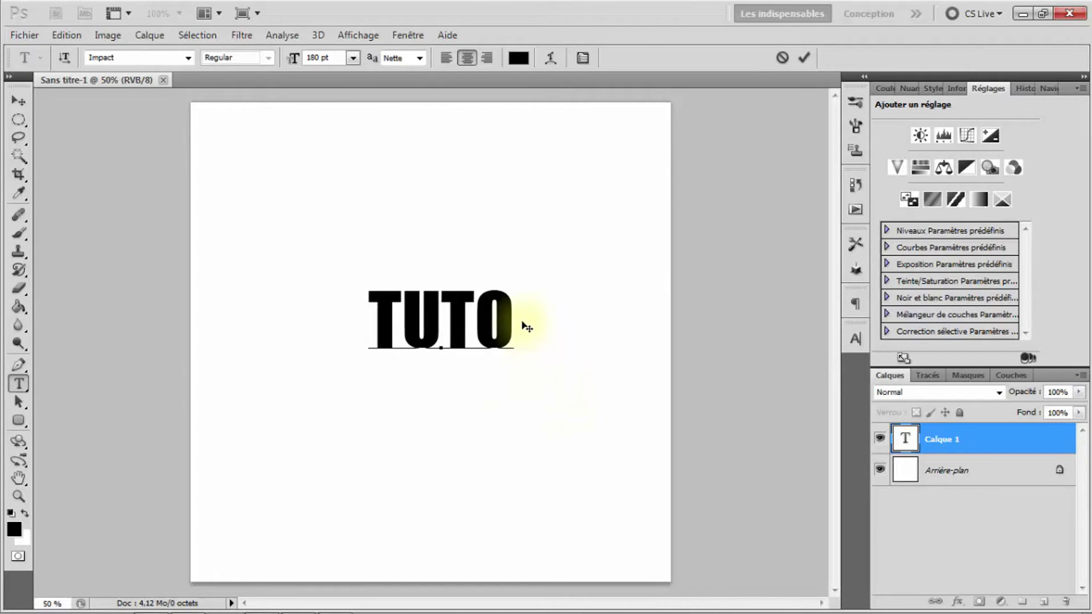
Set the TUTO text size to 500 pt, recentre it on the canvas and commit the text
{"action": "left_click_drag", "start_coordinate": [514, 321], "coordinate": [333, 313]}
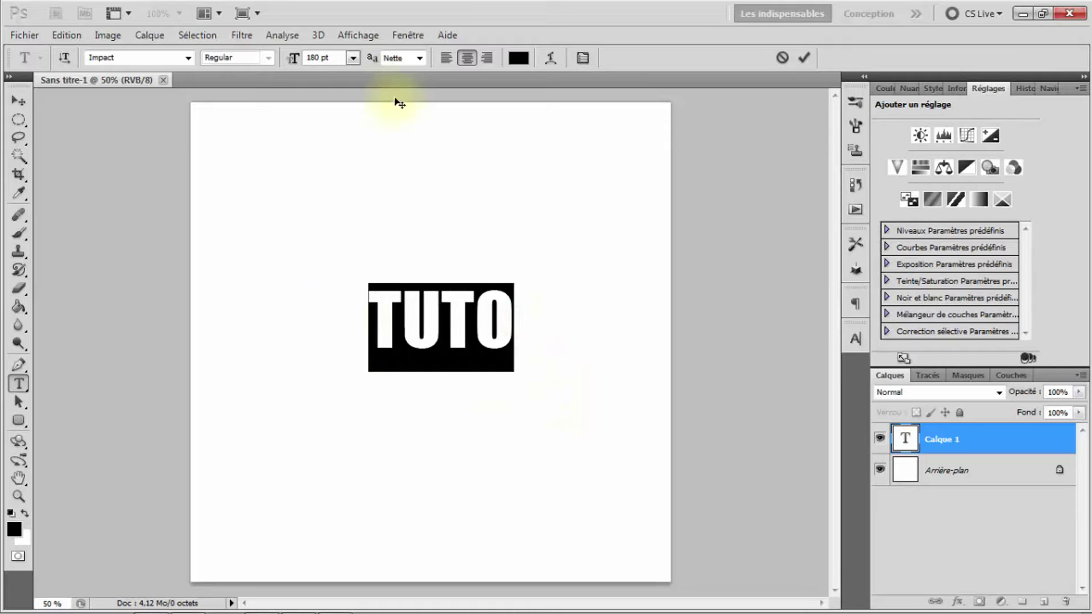
{"action": "left_click", "coordinate": [319, 58]}
{"action": "type", "text": "500"}
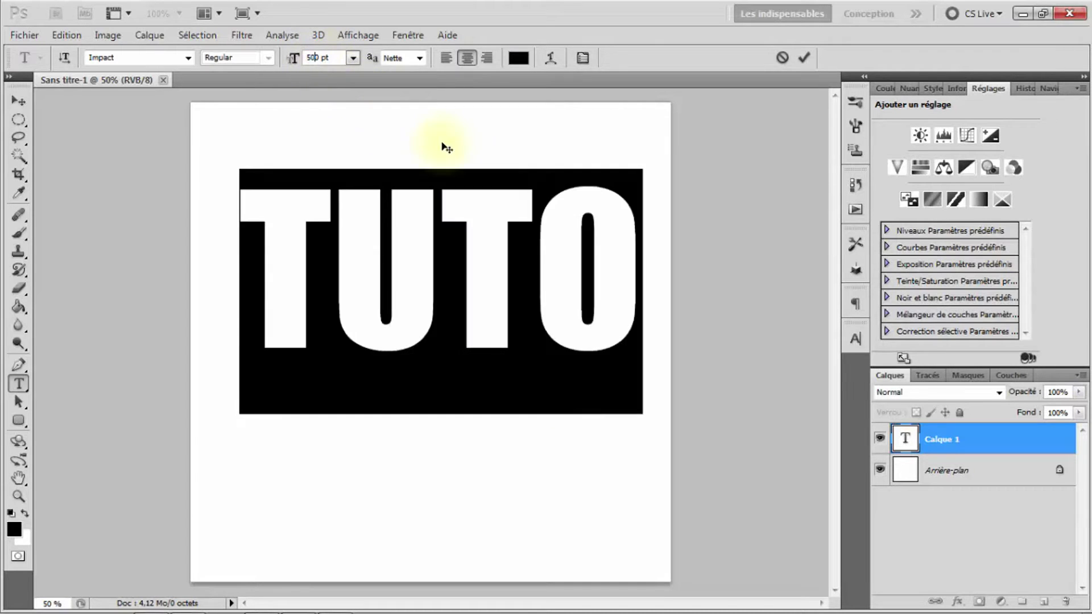
{"action": "left_click", "coordinate": [485, 273]}
{"action": "left_click_drag", "start_coordinate": [639, 454], "coordinate": [616, 493]}
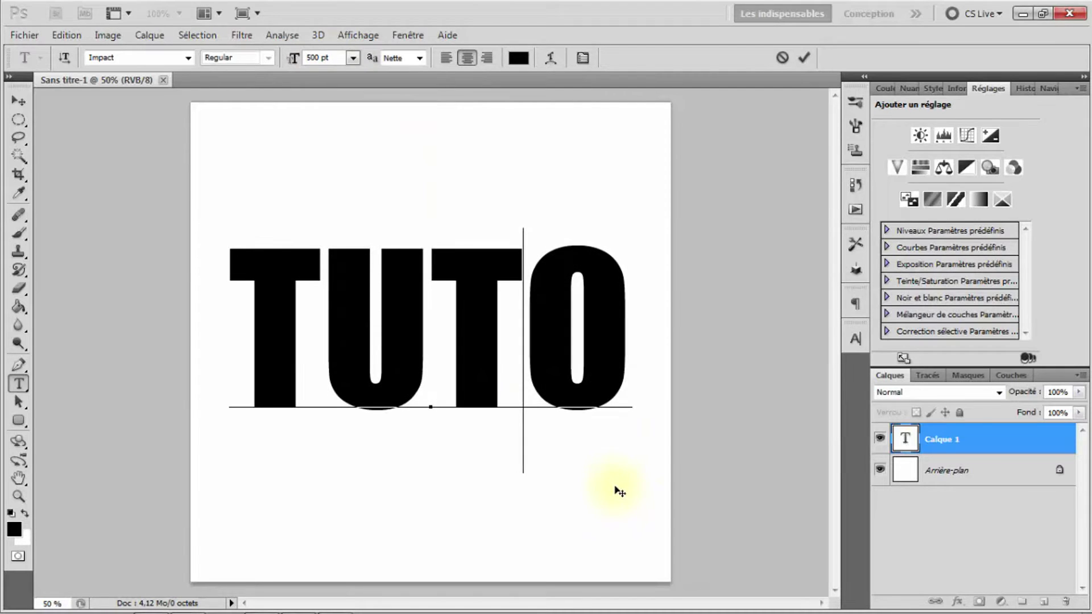
{"action": "left_click", "coordinate": [18, 103]}
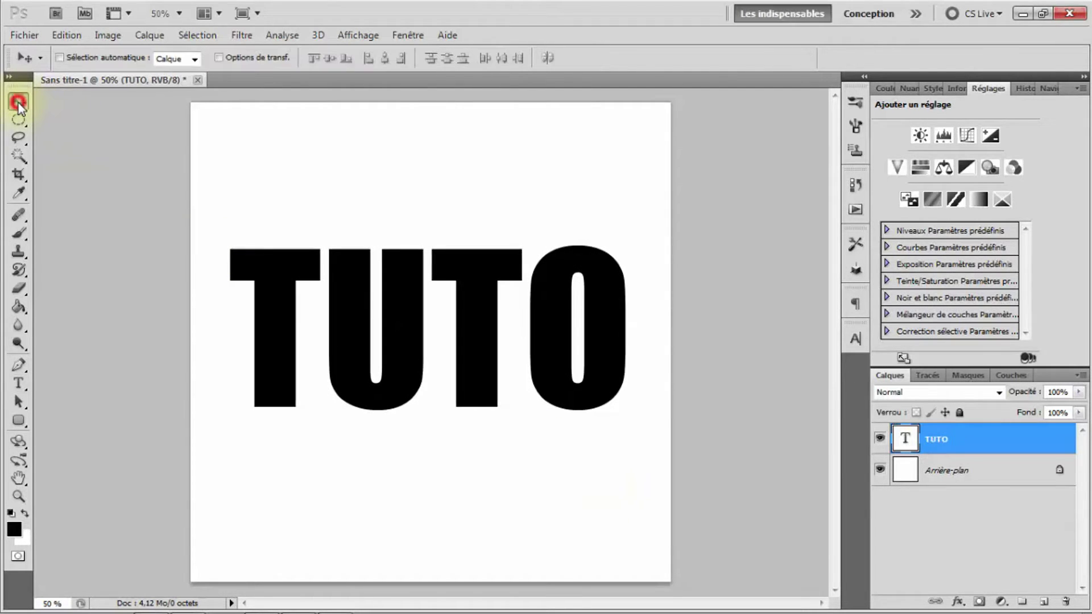
Rasterize the TUTO text layer and apply the Nuages par différence (Difference Clouds) filter to it
{"action": "right_click", "coordinate": [987, 444]}
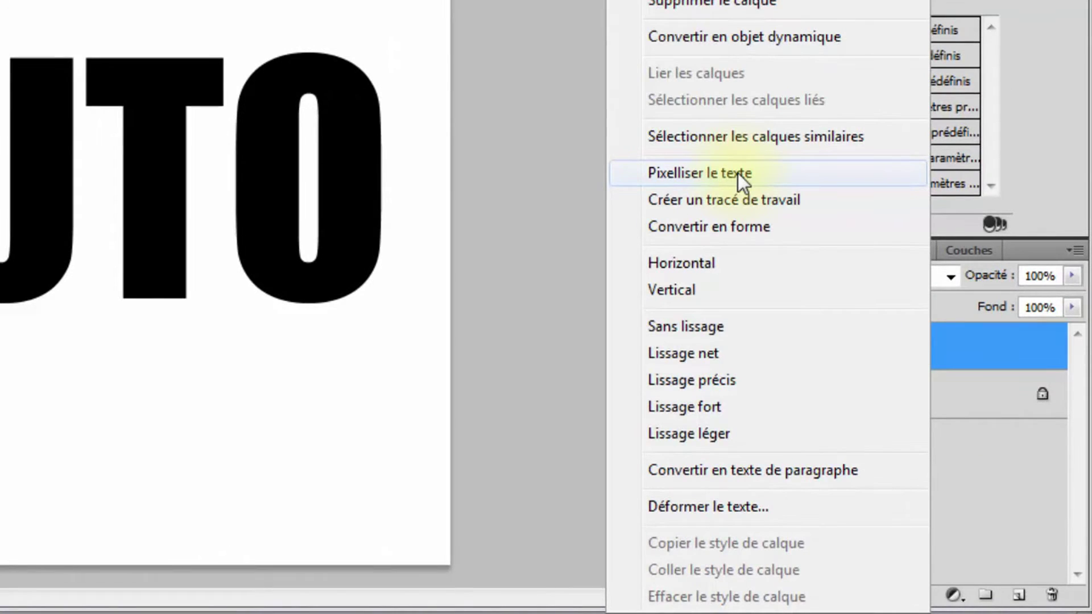
{"action": "left_click", "coordinate": [738, 173]}
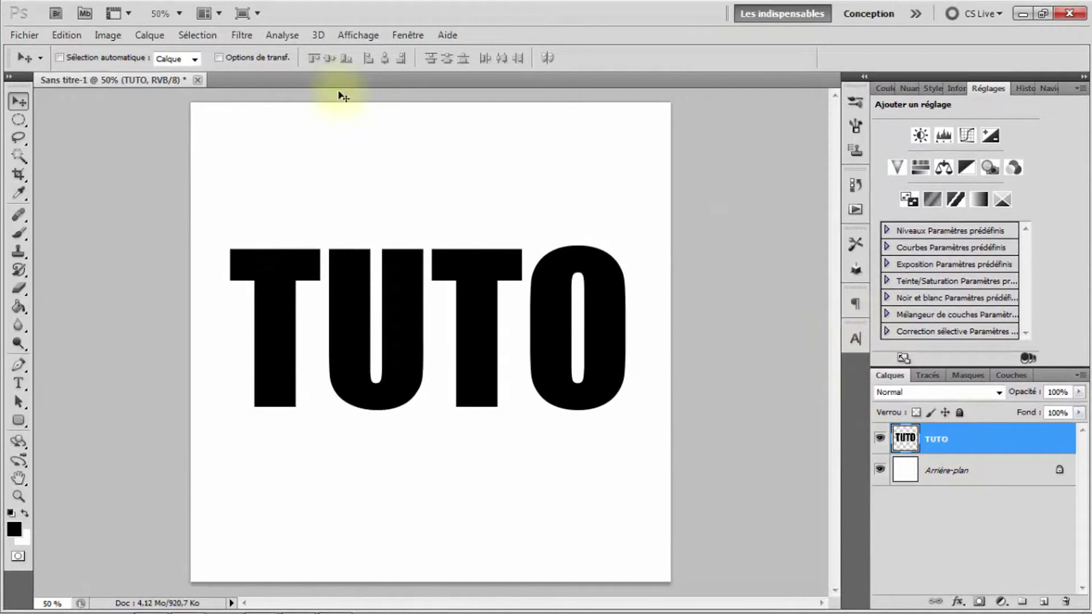
{"action": "left_click", "coordinate": [243, 38]}
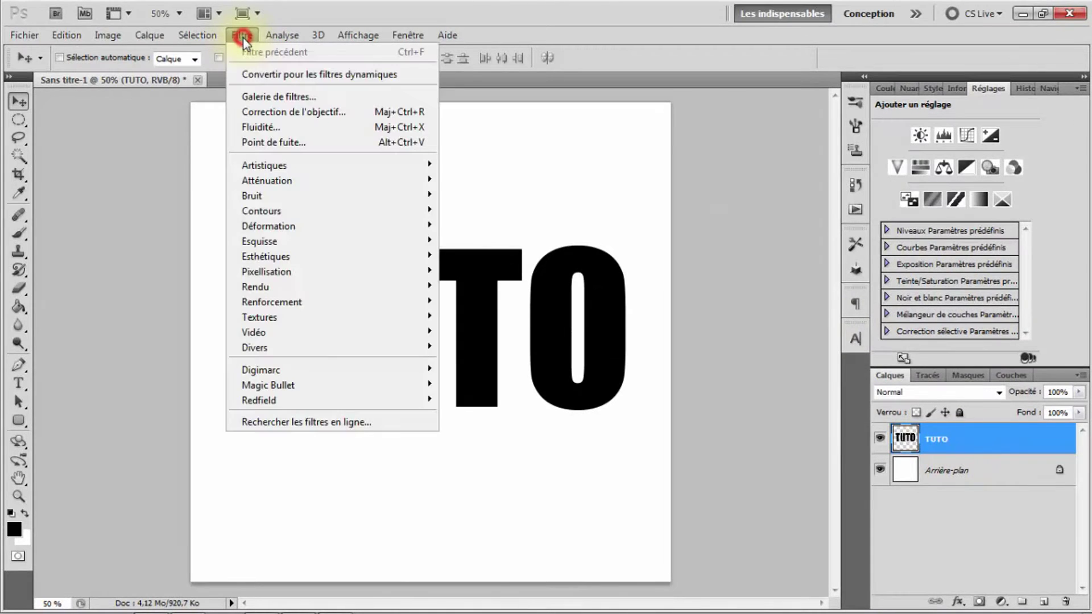
{"action": "mouse_move", "coordinate": [281, 290]}
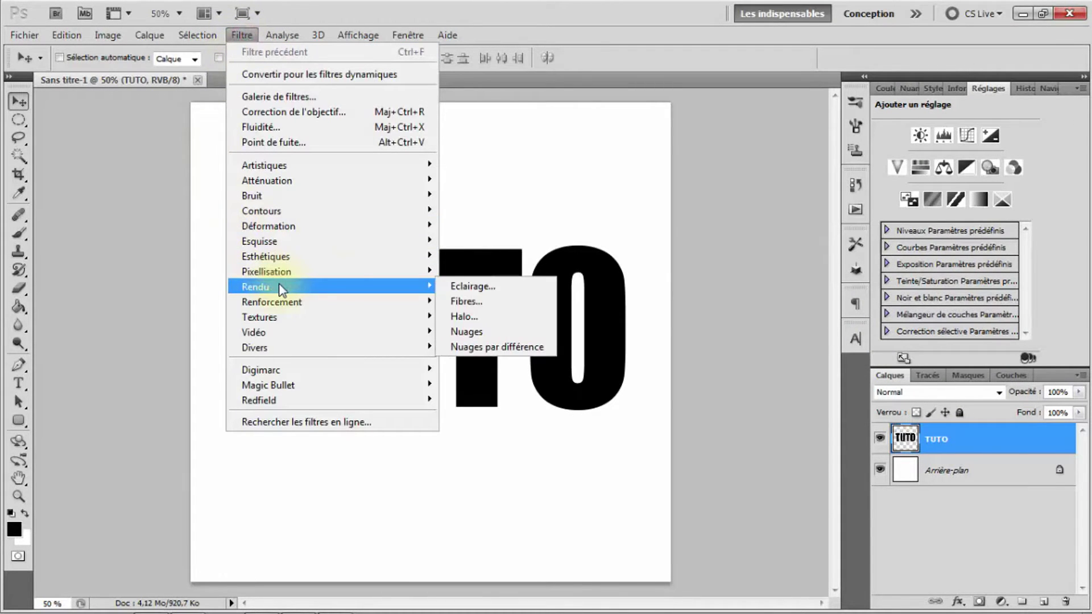
{"action": "left_click", "coordinate": [510, 345]}
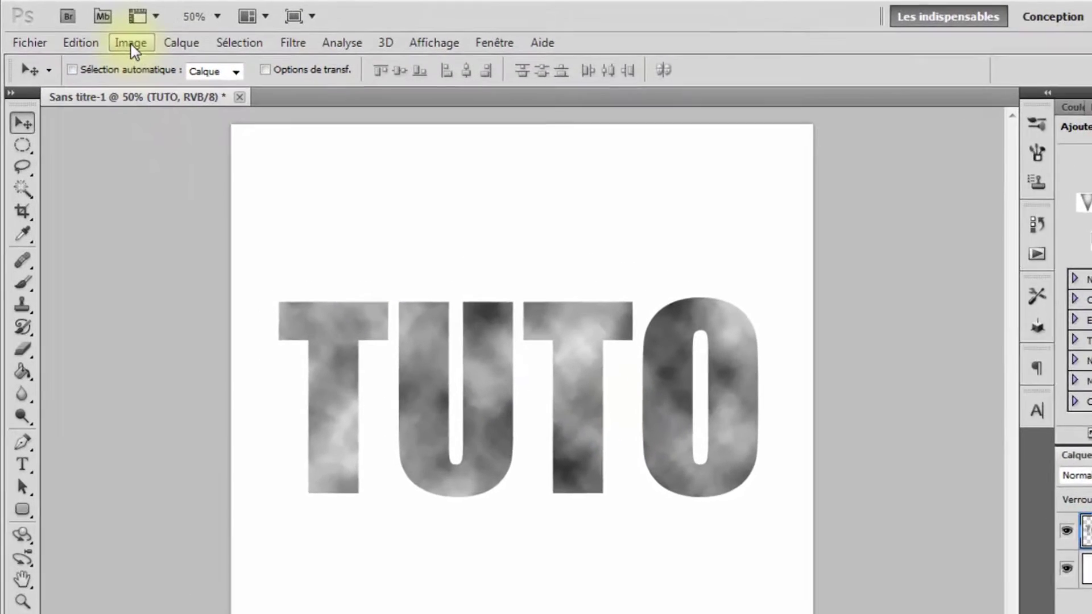
Rotate the whole image 90° clockwise (90° horaire)
{"action": "left_click", "coordinate": [108, 36]}
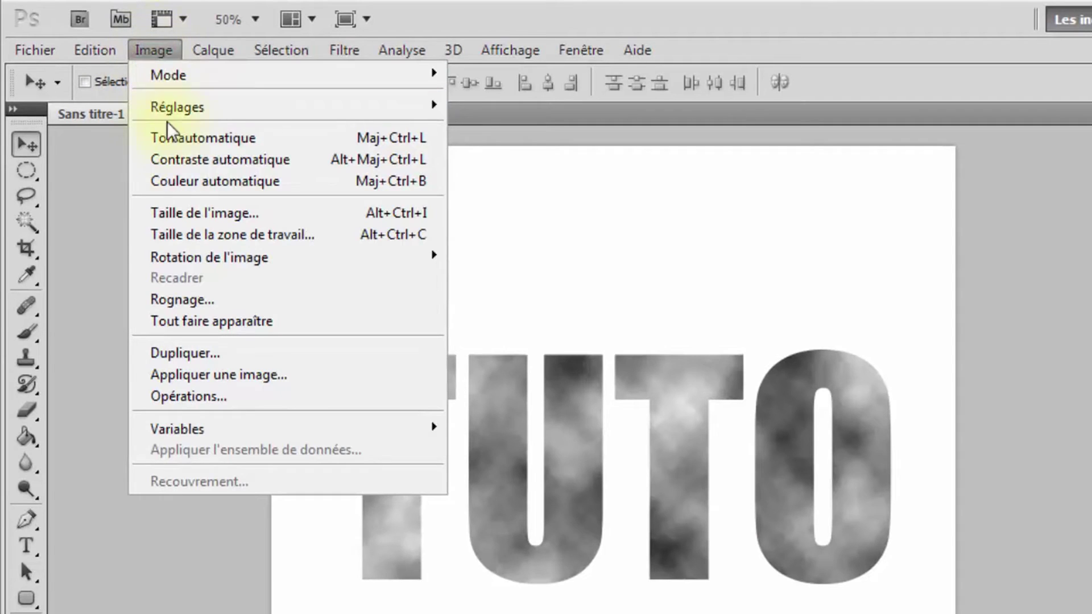
{"action": "mouse_move", "coordinate": [234, 252]}
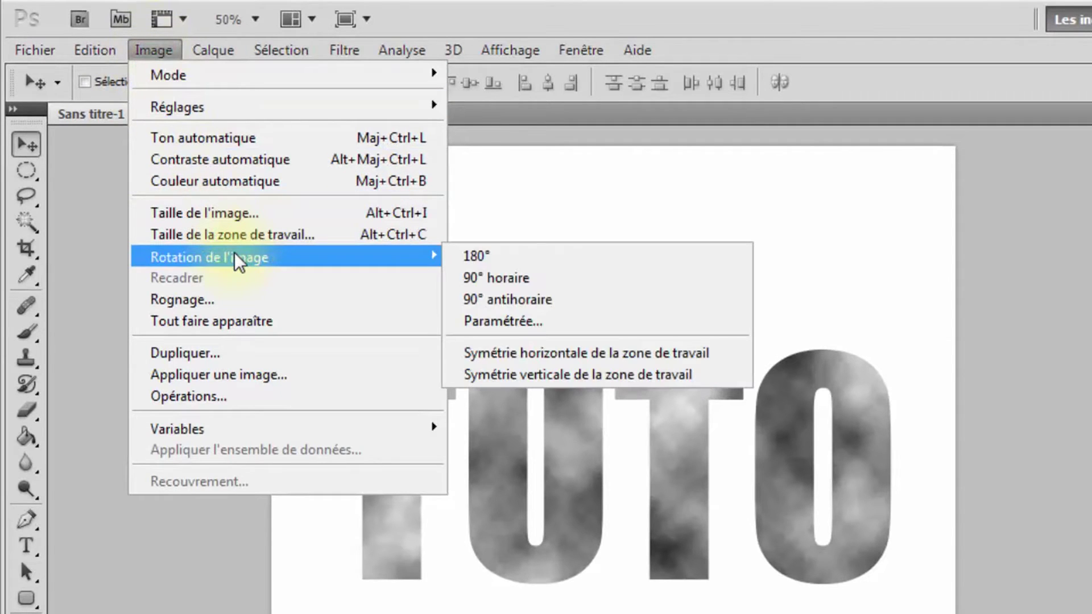
{"action": "left_click", "coordinate": [482, 278]}
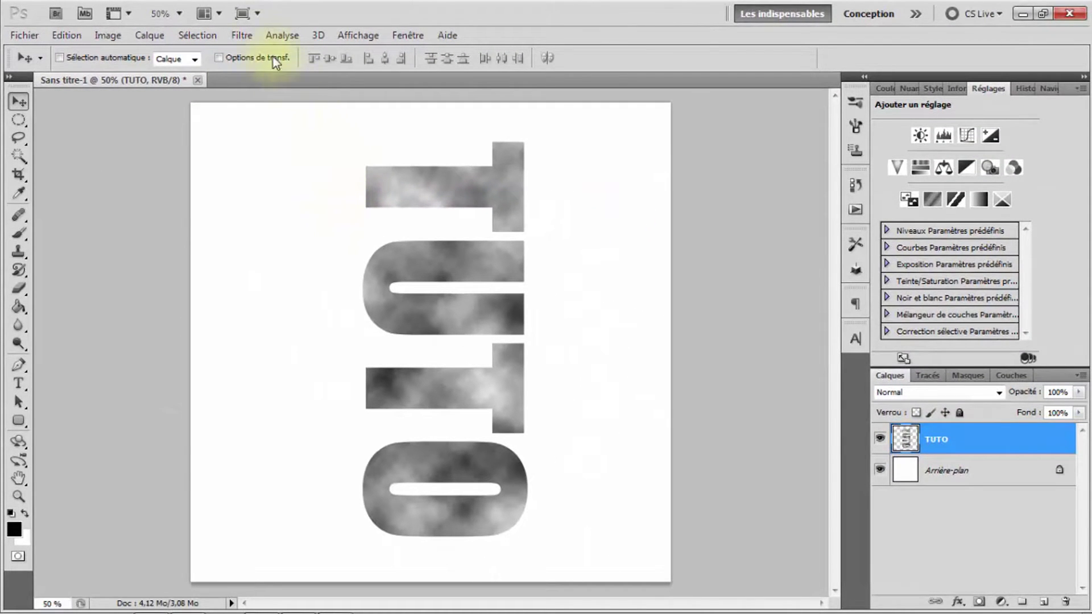
Apply a Flou gaussien (Gaussian Blur) with a radius of about 3 pixels to the TUTO layer
{"action": "left_click", "coordinate": [235, 36]}
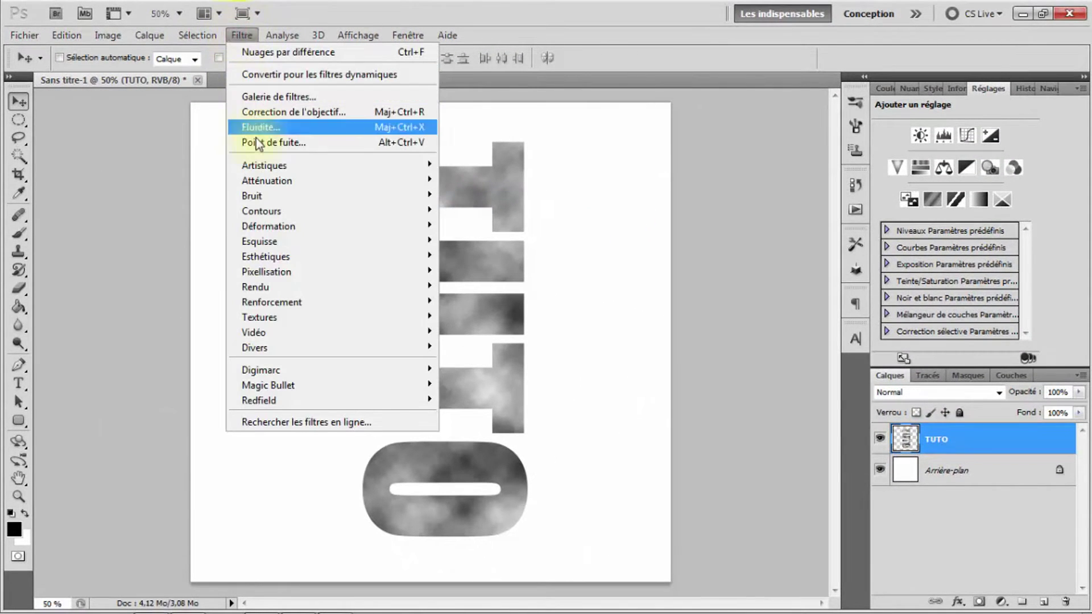
{"action": "mouse_move", "coordinate": [258, 182]}
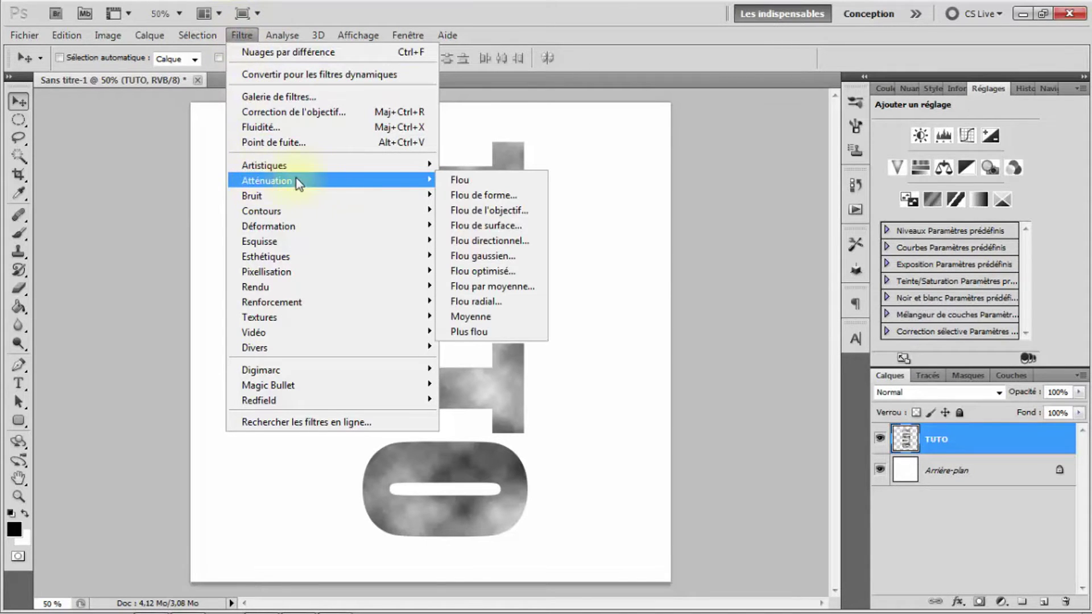
{"action": "left_click", "coordinate": [484, 257]}
{"action": "left_click_drag", "start_coordinate": [760, 401], "coordinate": [777, 401]}
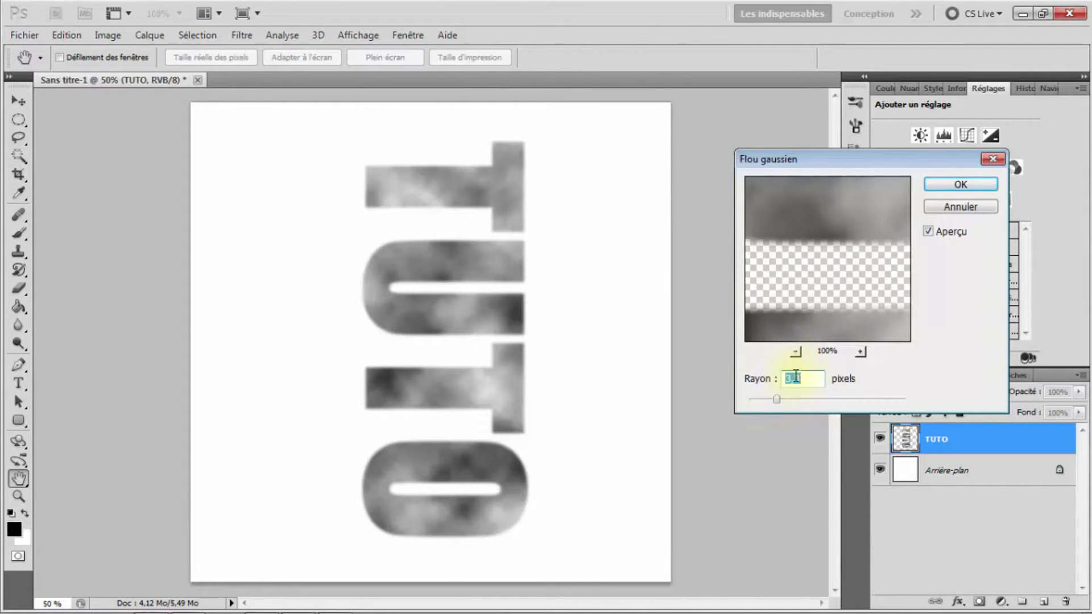
{"action": "left_click", "coordinate": [946, 187]}
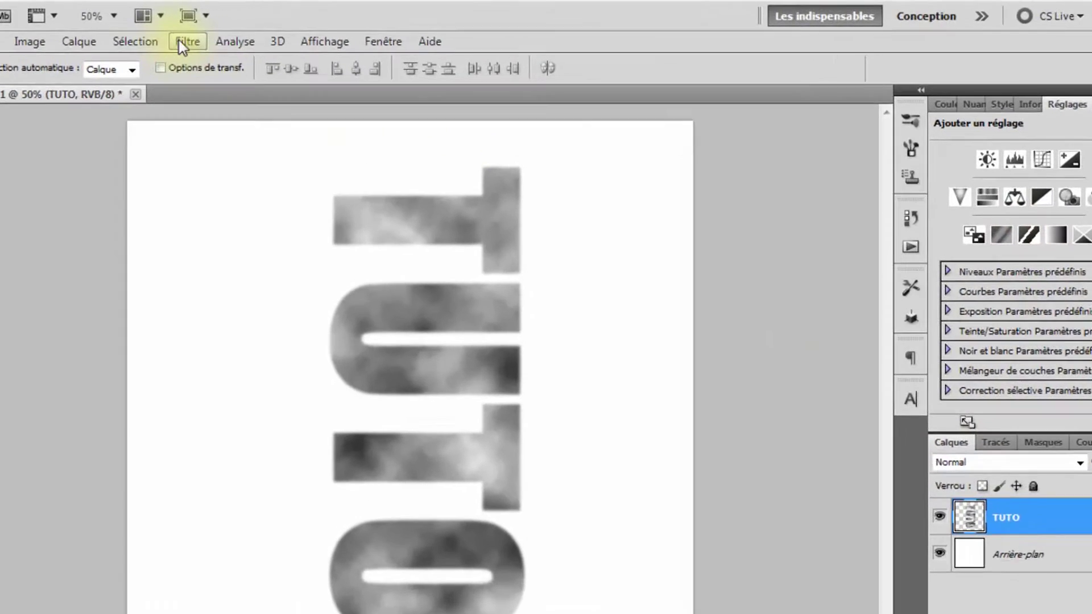
Apply the Soufflerie (Wind) filter with the Soufflerie effect coming from Droite to the TUTO layer, and repeat it
{"action": "left_click", "coordinate": [181, 42]}
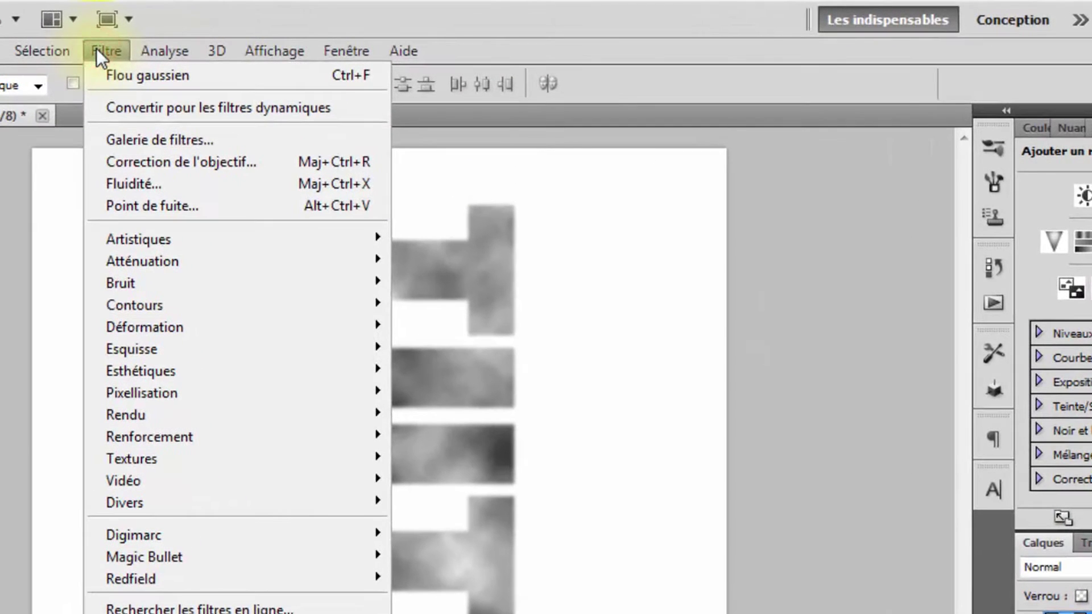
{"action": "mouse_move", "coordinate": [198, 366]}
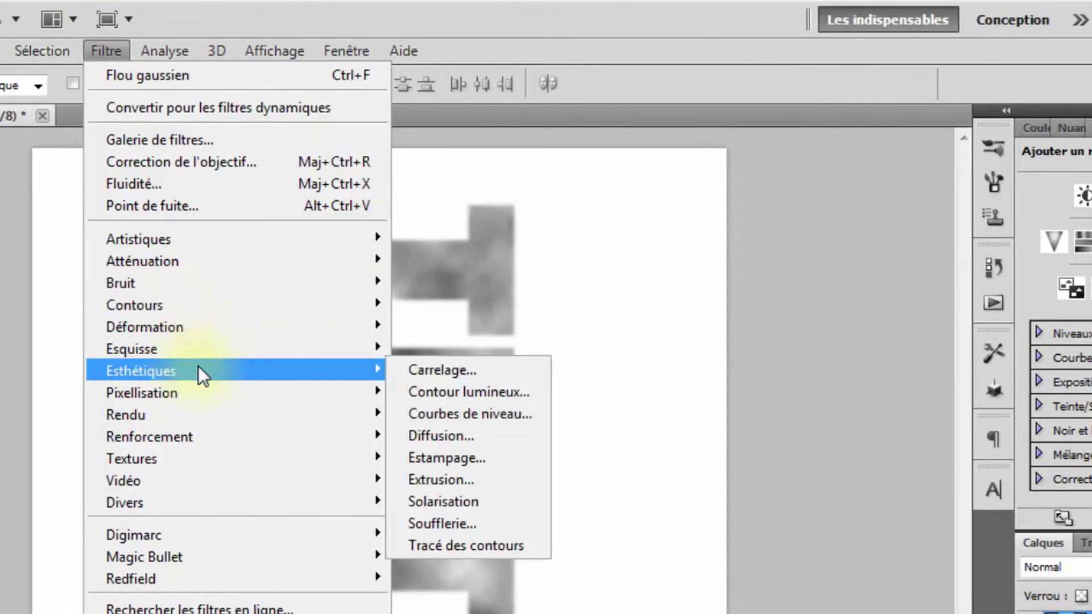
{"action": "left_click", "coordinate": [446, 522]}
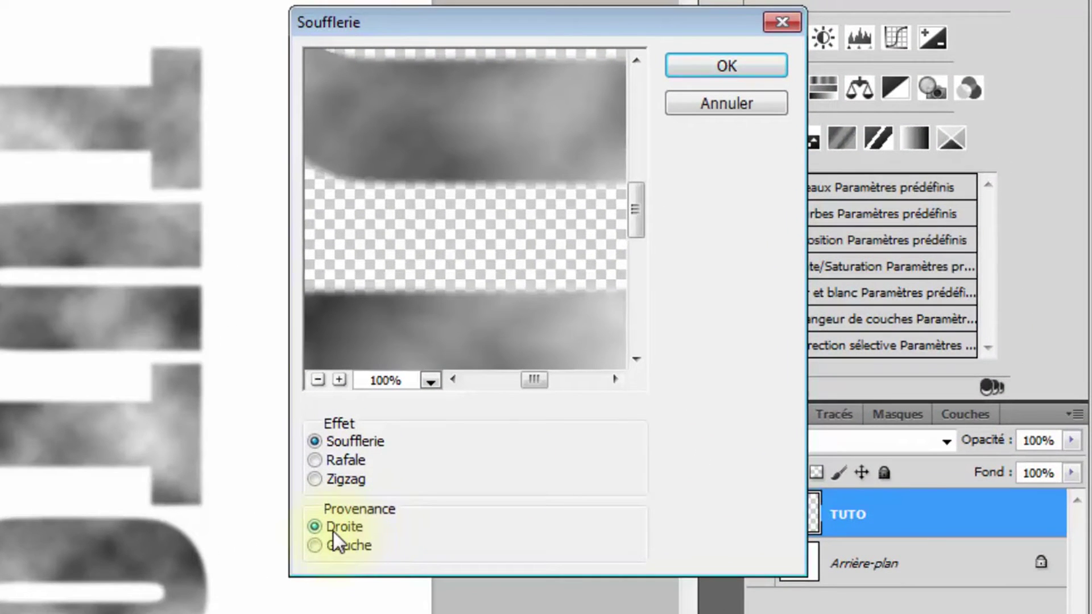
{"action": "left_click", "coordinate": [704, 66]}
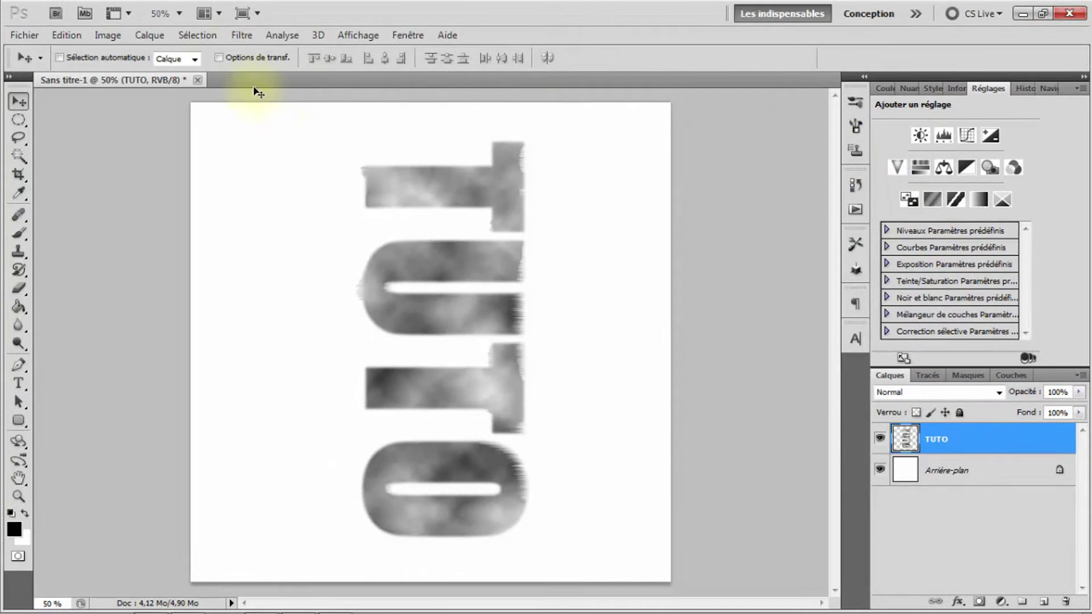
{"action": "left_click", "coordinate": [240, 36]}
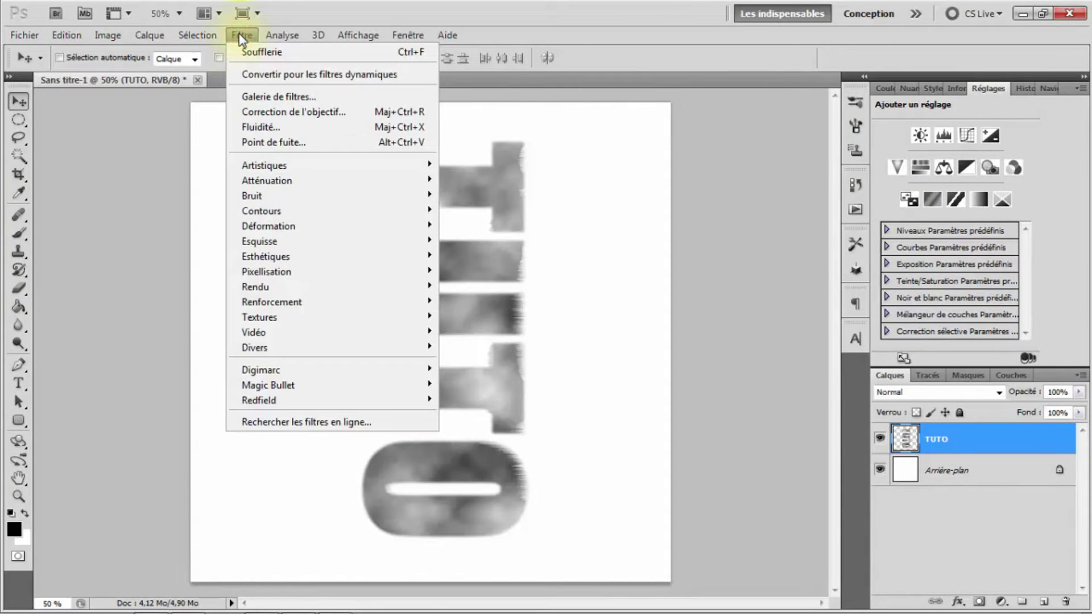
{"action": "left_click", "coordinate": [262, 53]}
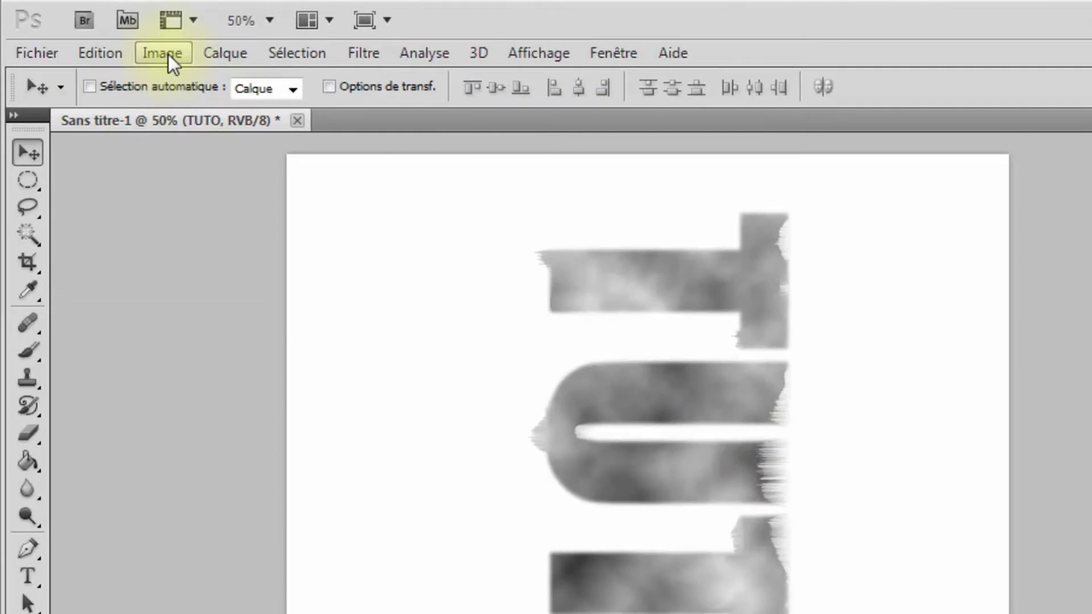
Rotate the image 90° counterclockwise (90° antihoraire) so the TUTO text is horizontal
{"action": "left_click", "coordinate": [168, 54]}
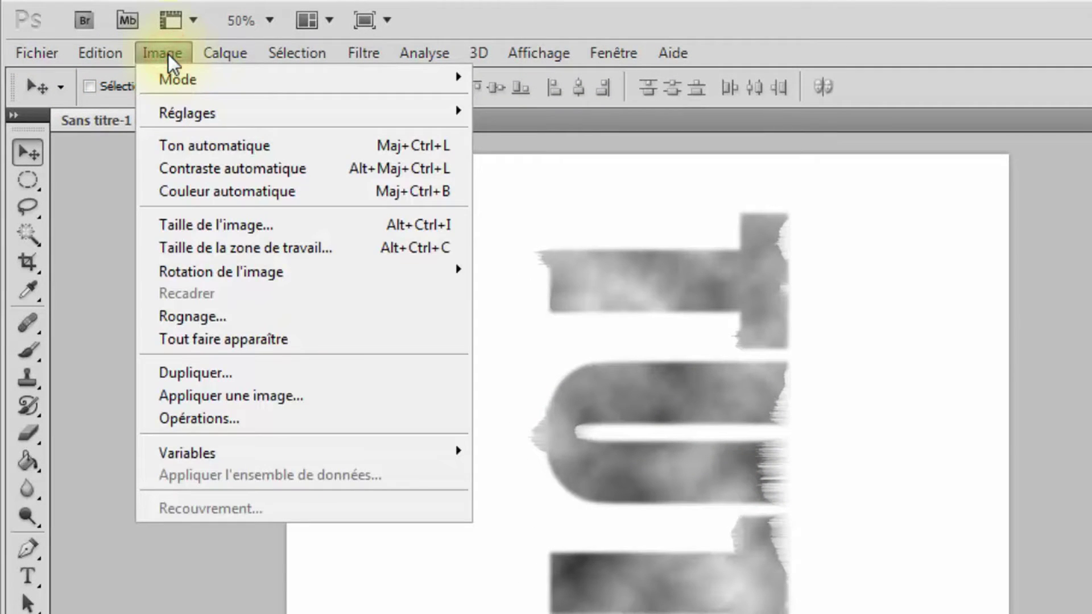
{"action": "mouse_move", "coordinate": [294, 287]}
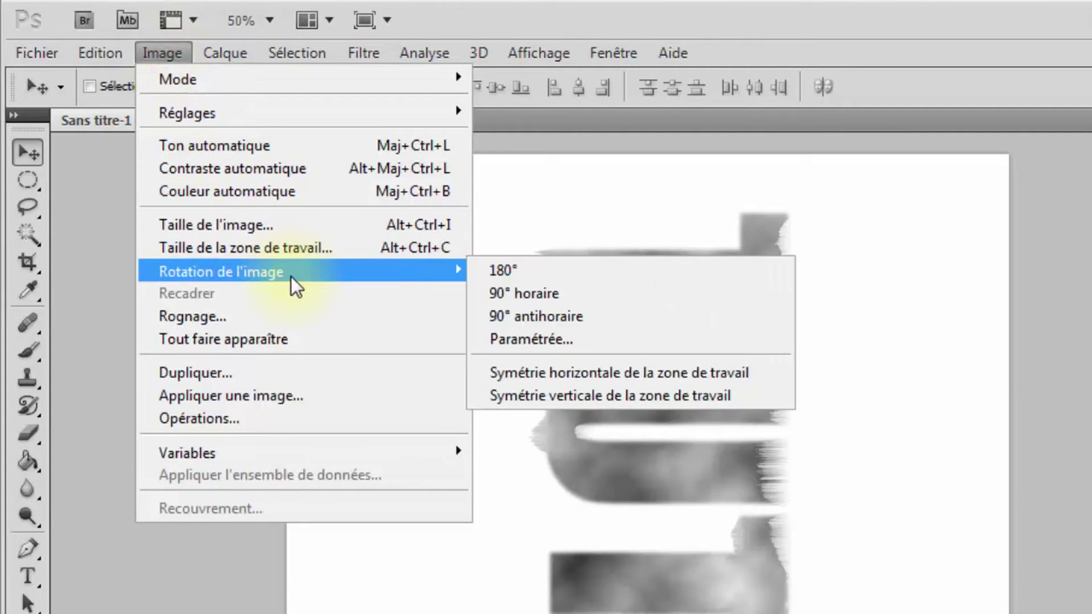
{"action": "left_click", "coordinate": [518, 316]}
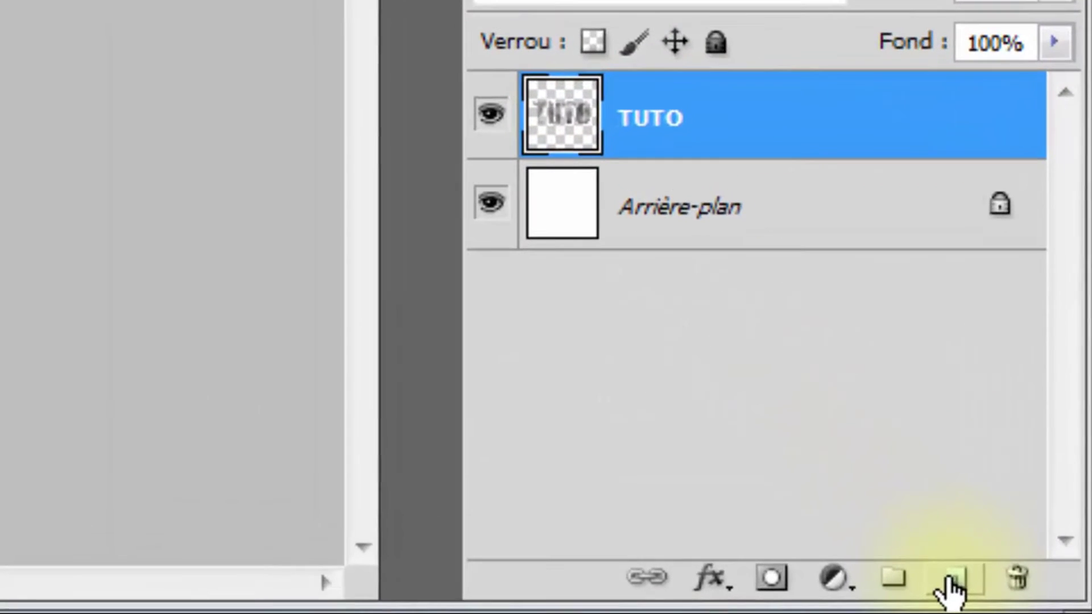
{"action": "left_click", "coordinate": [952, 583]}
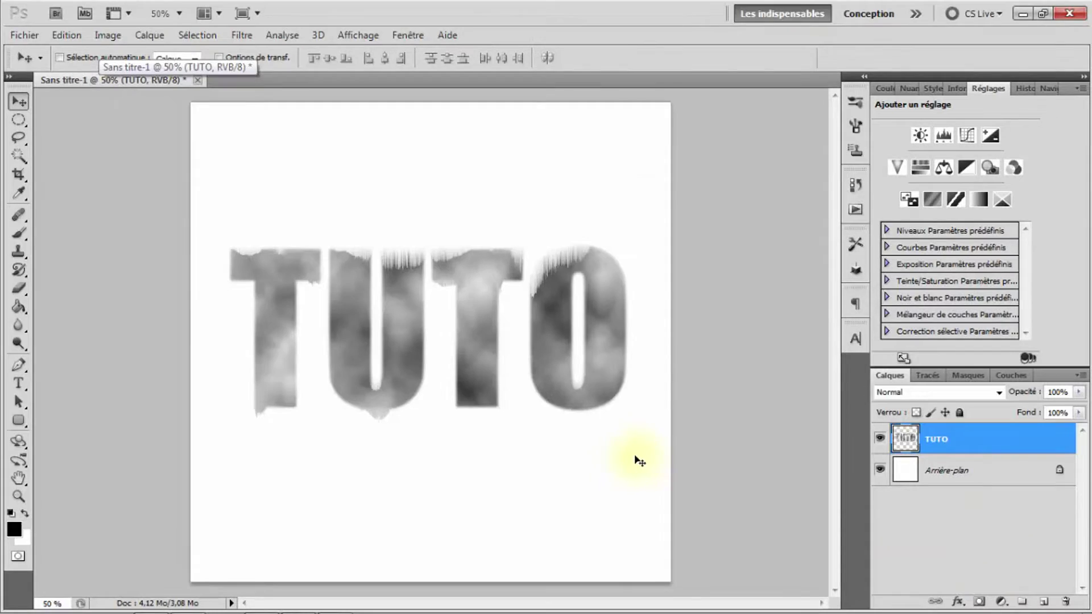
Add a Balance des couleurs (Color Balance) adjustment layer above the TUTO layer with the default name and Normal mode
{"action": "left_click", "coordinate": [150, 35]}
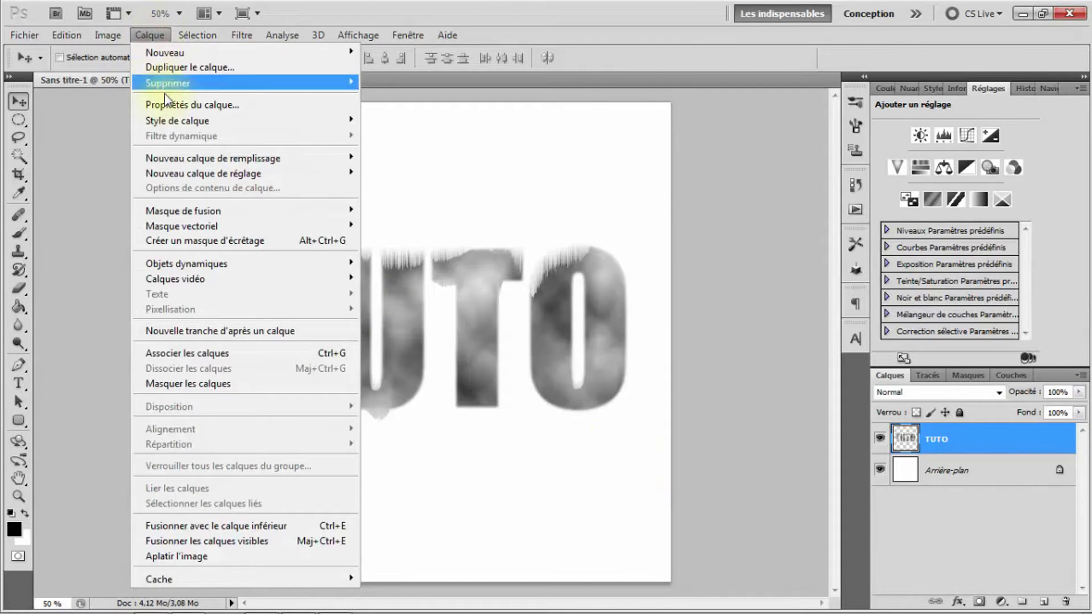
{"action": "mouse_move", "coordinate": [180, 160]}
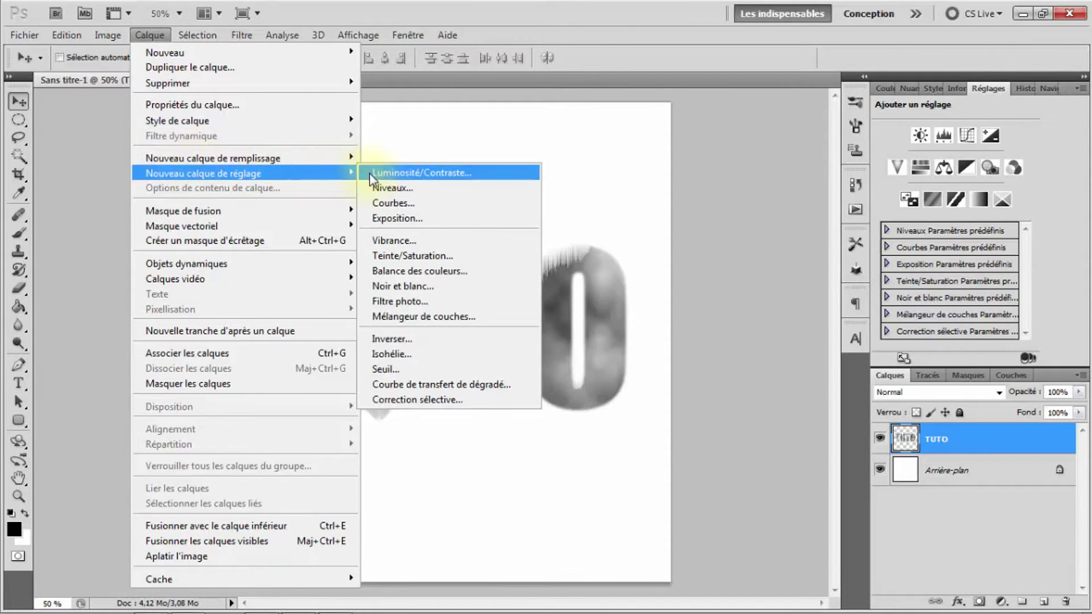
{"action": "left_click", "coordinate": [421, 271]}
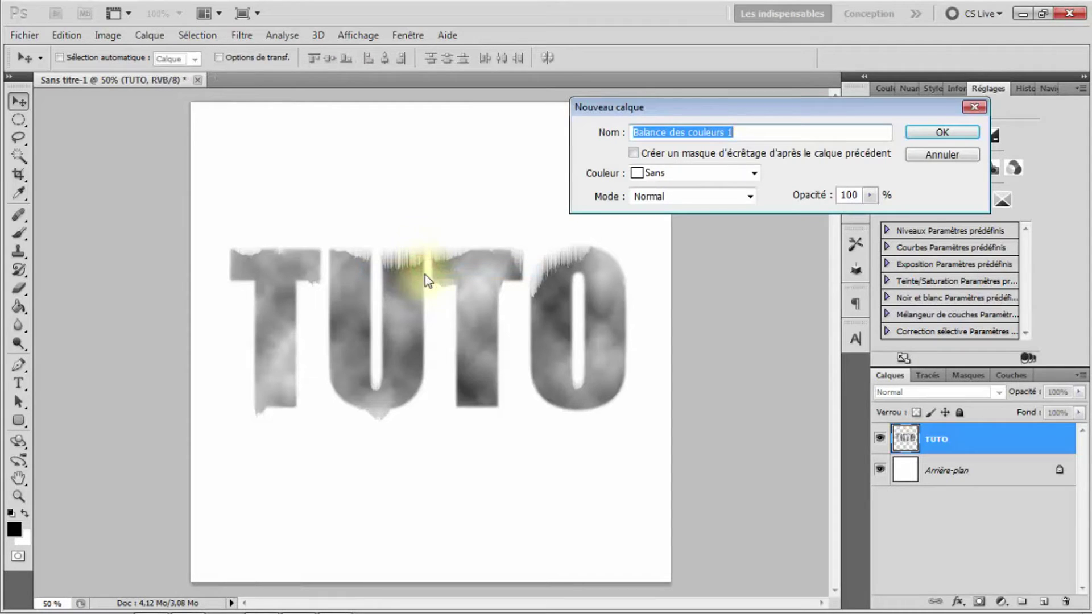
{"action": "left_click", "coordinate": [935, 133]}
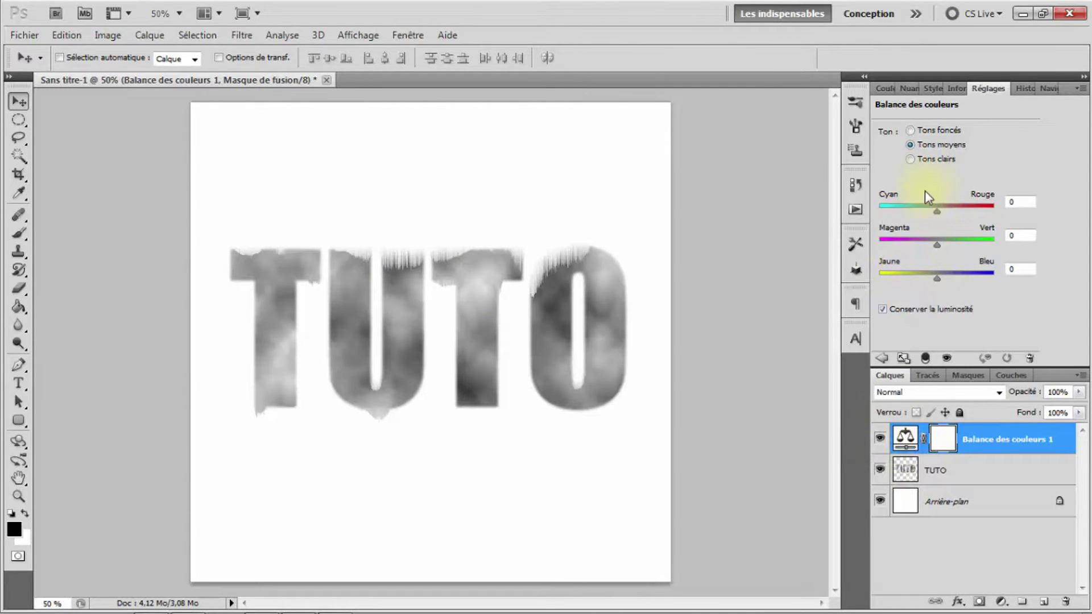
Set the colour balance of the dark tones (Tons foncés) to Cyan/Rouge -31 and Jaune/Bleu +30
{"action": "left_click", "coordinate": [910, 130]}
{"action": "left_click_drag", "start_coordinate": [936, 211], "coordinate": [920, 210]}
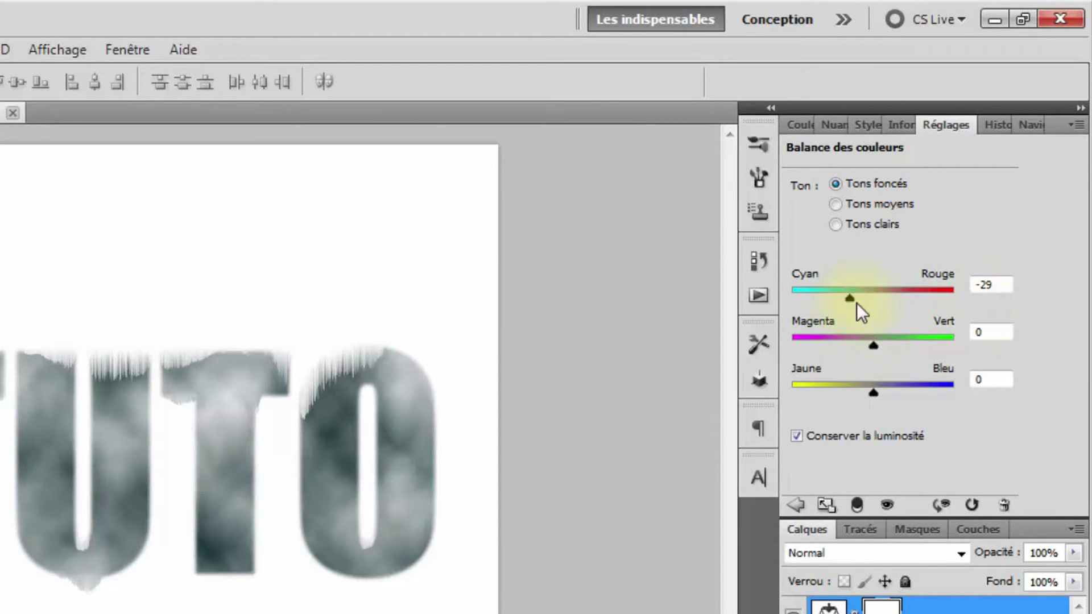
{"action": "left_click_drag", "start_coordinate": [850, 298], "coordinate": [847, 299]}
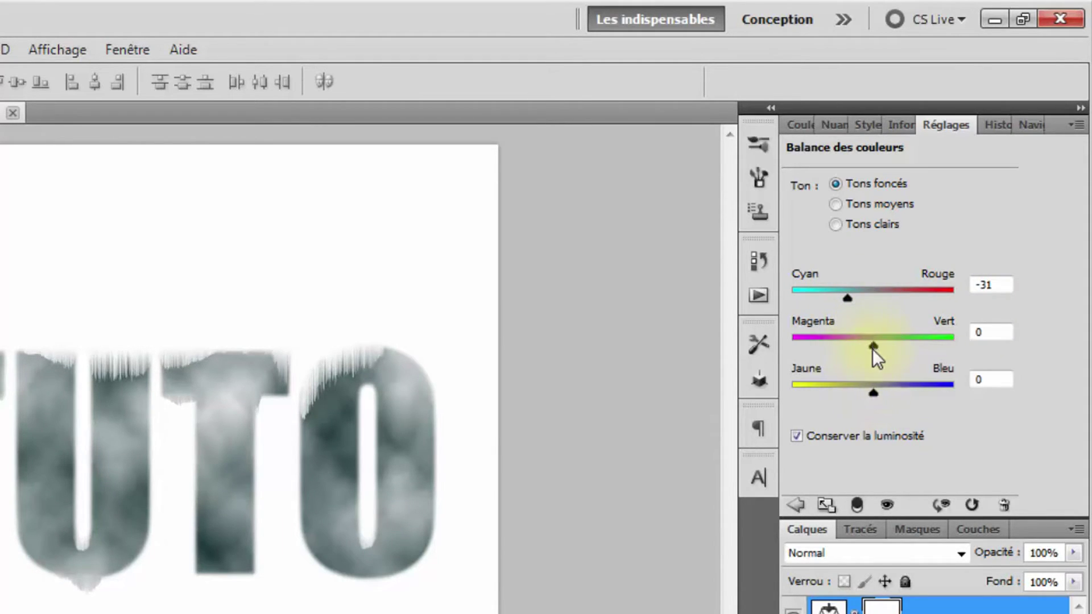
{"action": "left_click_drag", "start_coordinate": [874, 395], "coordinate": [899, 391]}
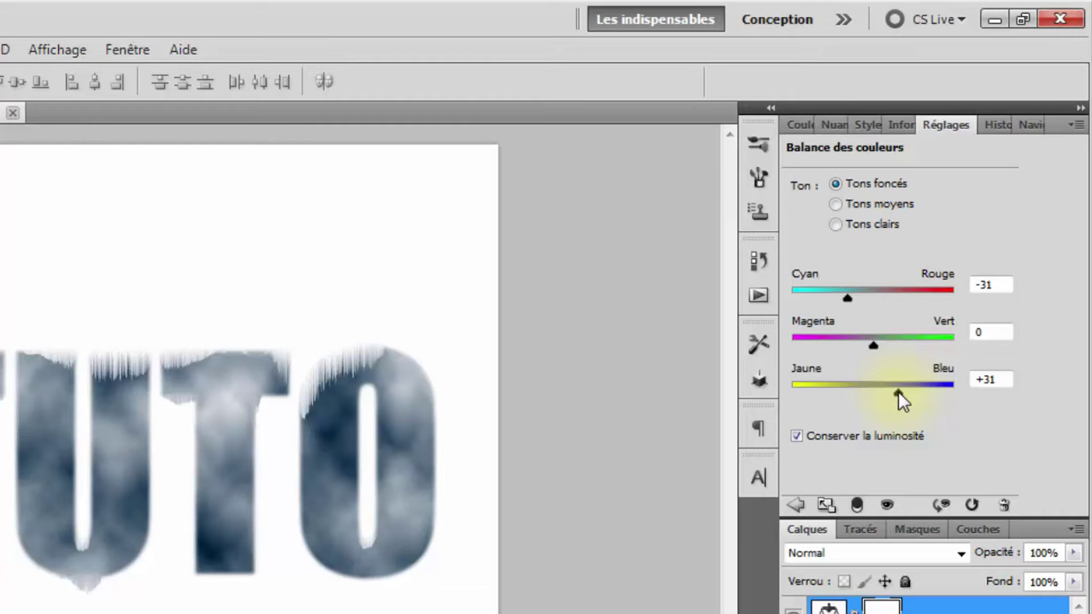
{"action": "left_click_drag", "start_coordinate": [899, 391], "coordinate": [896, 391]}
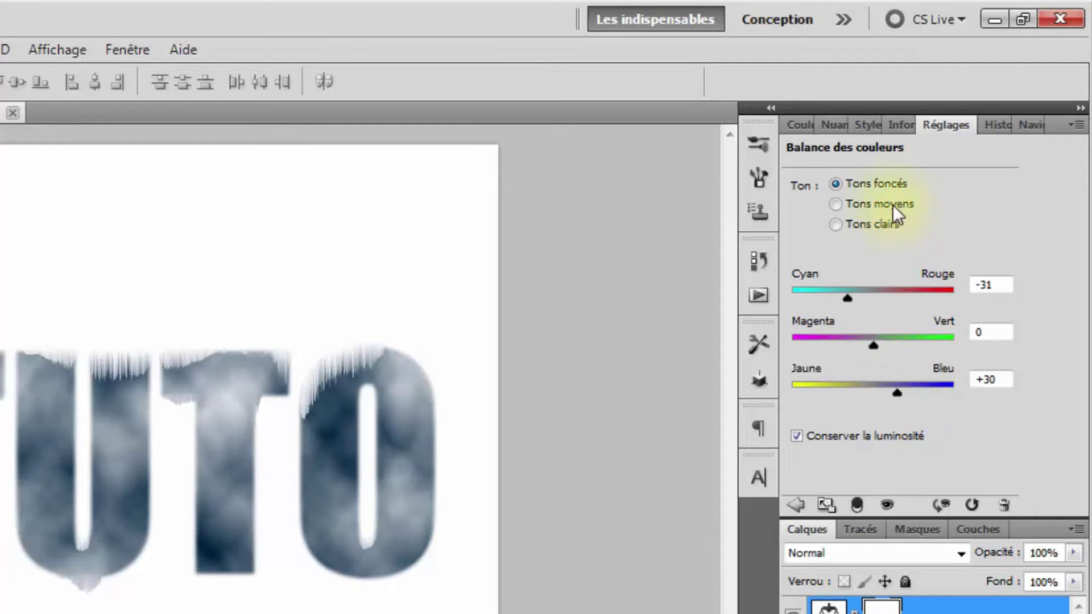
Set the colour balance of the midtones (Tons moyens) to Cyan/Rouge -30 and Jaune/Bleu +30
{"action": "left_click", "coordinate": [833, 204]}
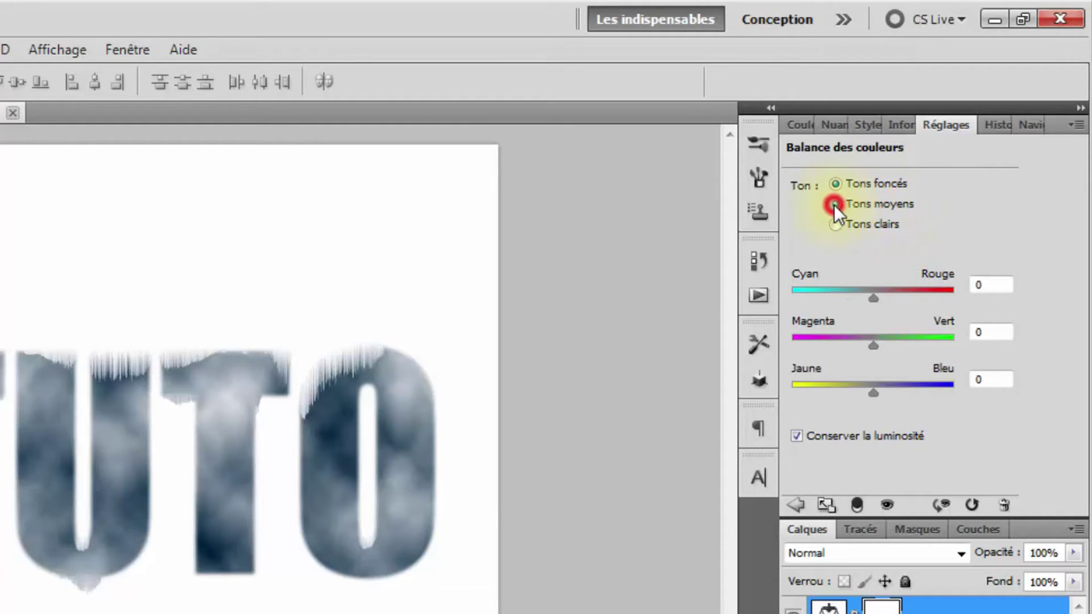
{"action": "left_click_drag", "start_coordinate": [873, 297], "coordinate": [848, 297]}
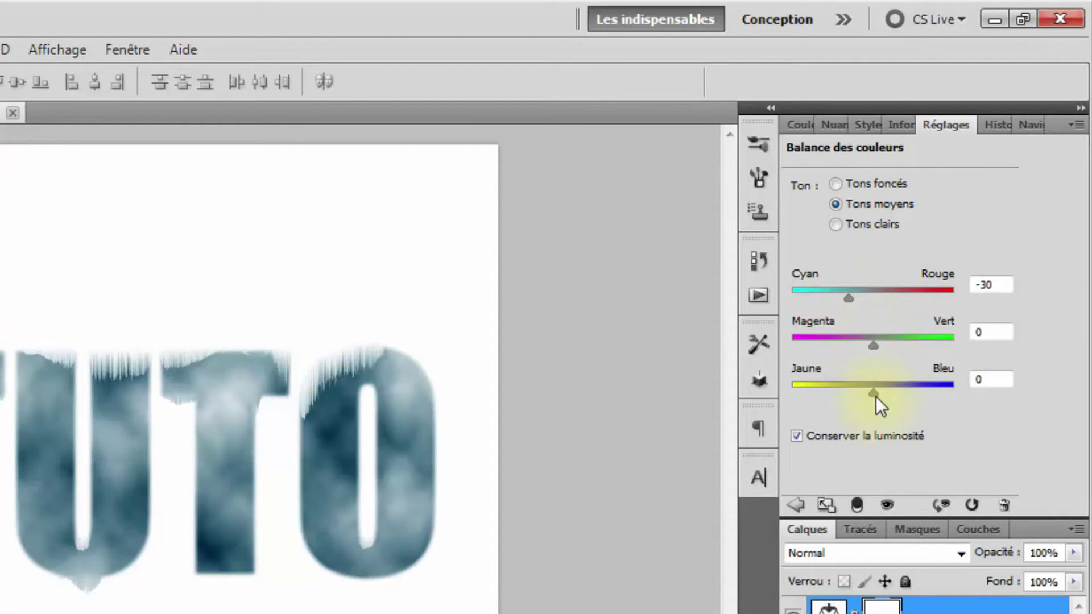
{"action": "left_click_drag", "start_coordinate": [875, 396], "coordinate": [896, 390]}
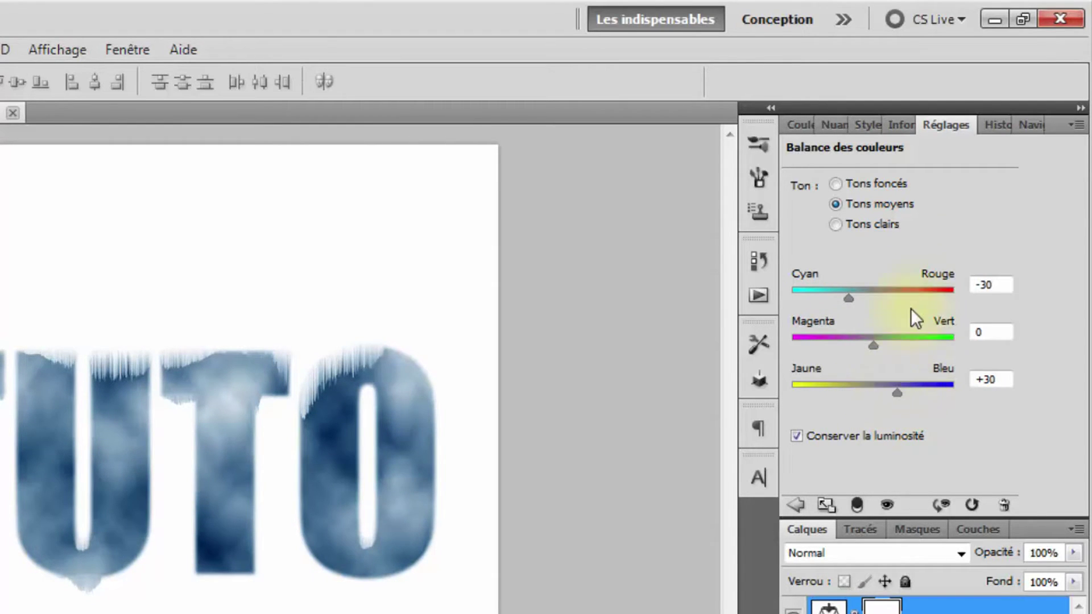
Set the colour balance of the light tones (Tons clairs) to Cyan/Rouge -29 and Jaune/Bleu +30
{"action": "left_click", "coordinate": [836, 225]}
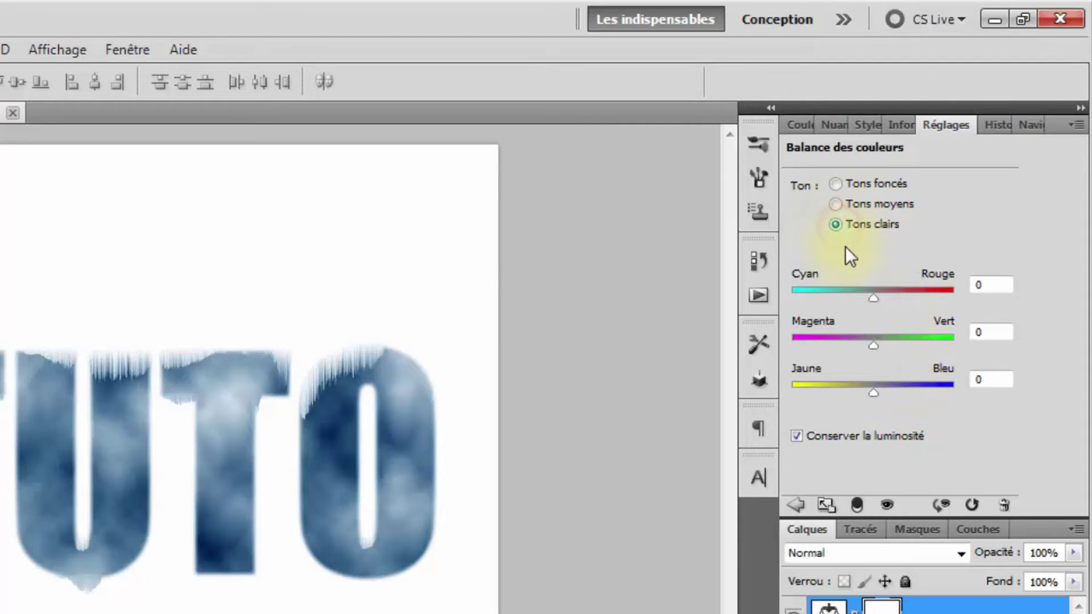
{"action": "left_click_drag", "start_coordinate": [874, 299], "coordinate": [850, 295]}
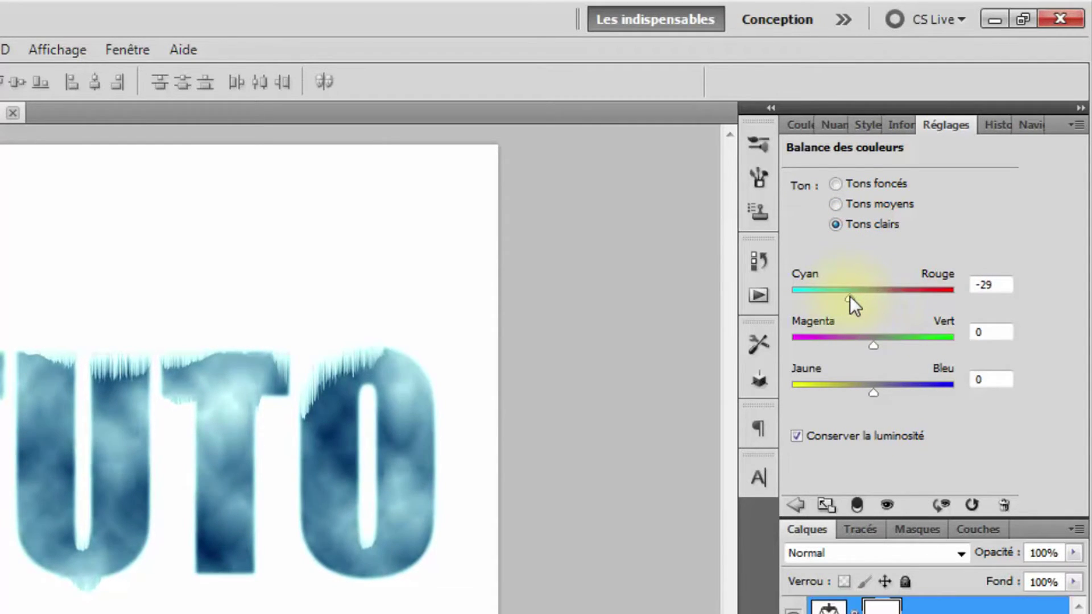
{"action": "left_click_drag", "start_coordinate": [873, 393], "coordinate": [911, 366]}
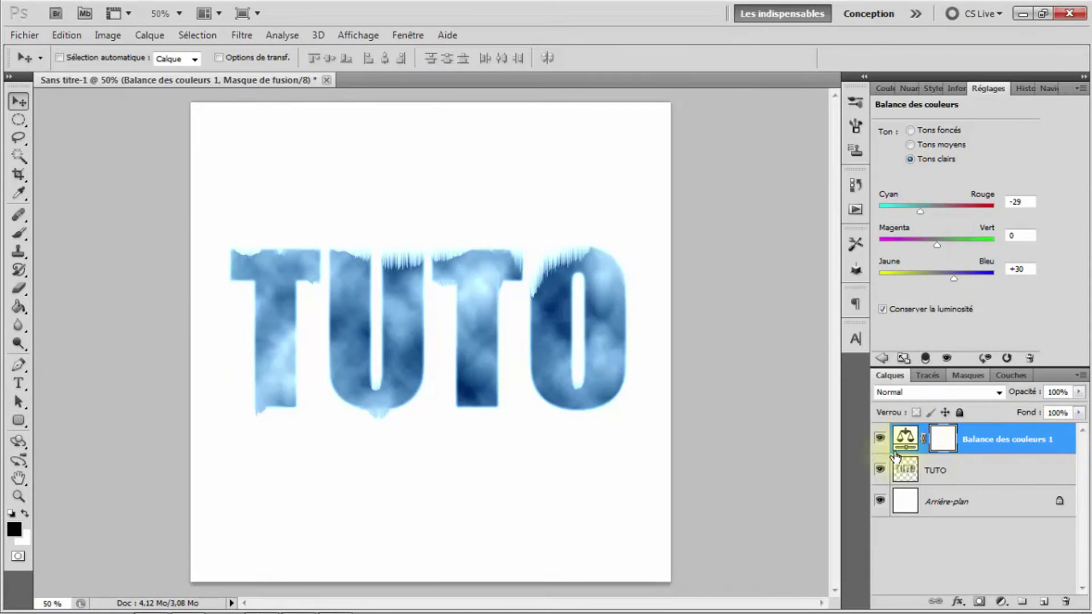
Clip the Balance des couleurs 1 adjustment layer to the TUTO layer and add a new empty layer above it
{"action": "left_click", "coordinate": [1004, 437]}
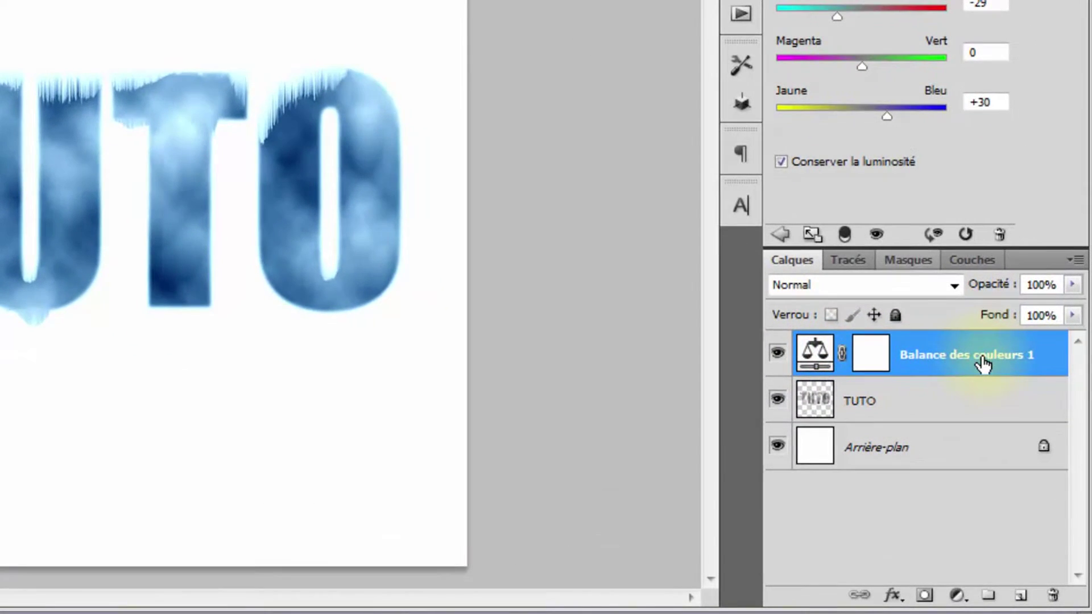
{"action": "right_click", "coordinate": [984, 361]}
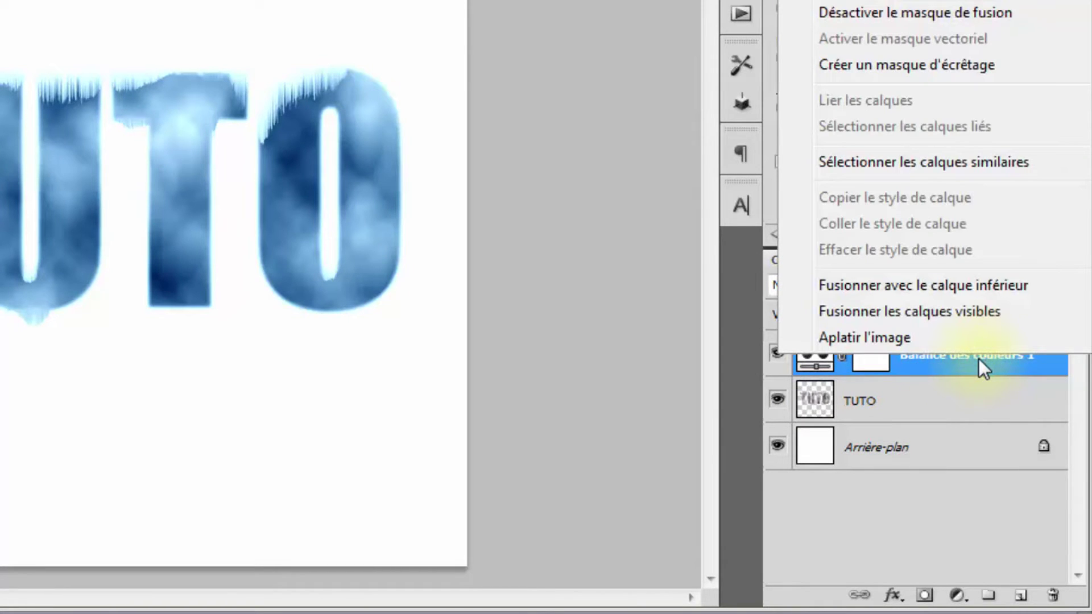
{"action": "left_click", "coordinate": [930, 66]}
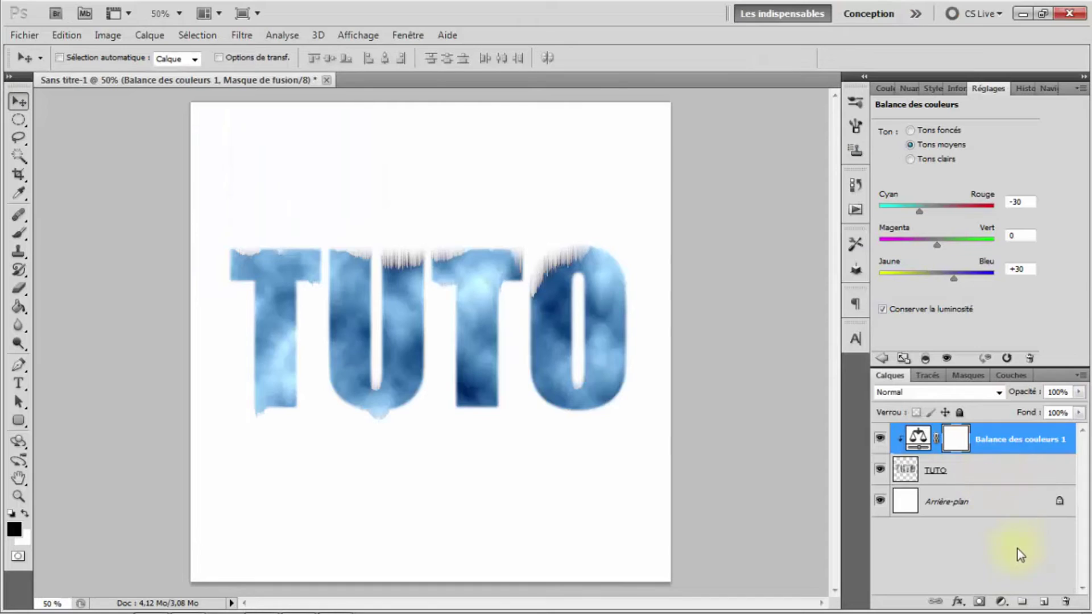
{"action": "left_click", "coordinate": [1044, 602]}
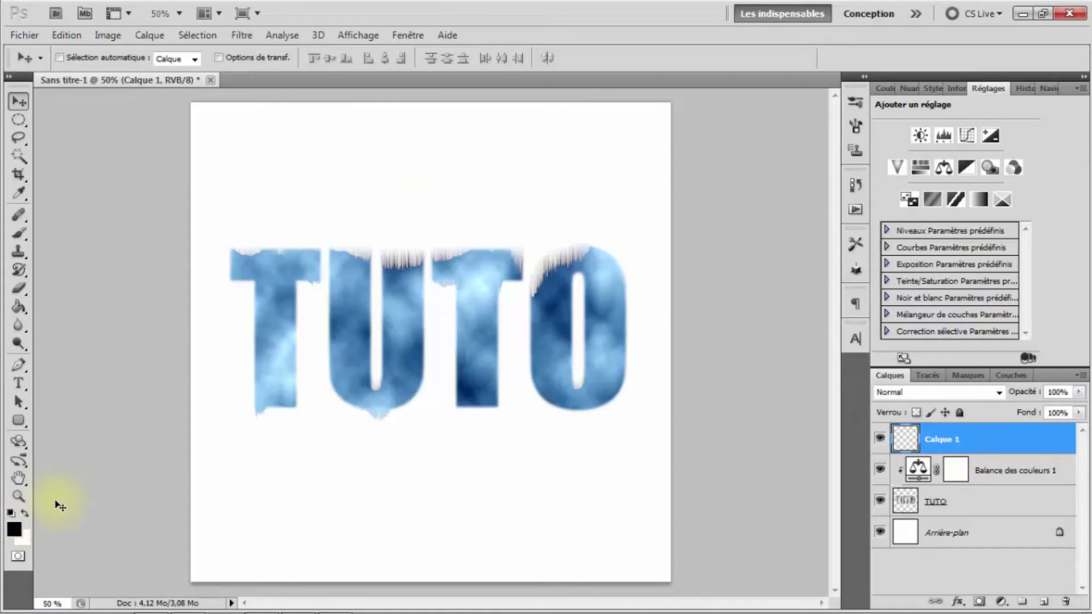
Fill Calque 1 with black and apply the Ajout de bruit filter at 23,62 %, Gaussienne and Monochromatique
{"action": "left_click", "coordinate": [18, 308]}
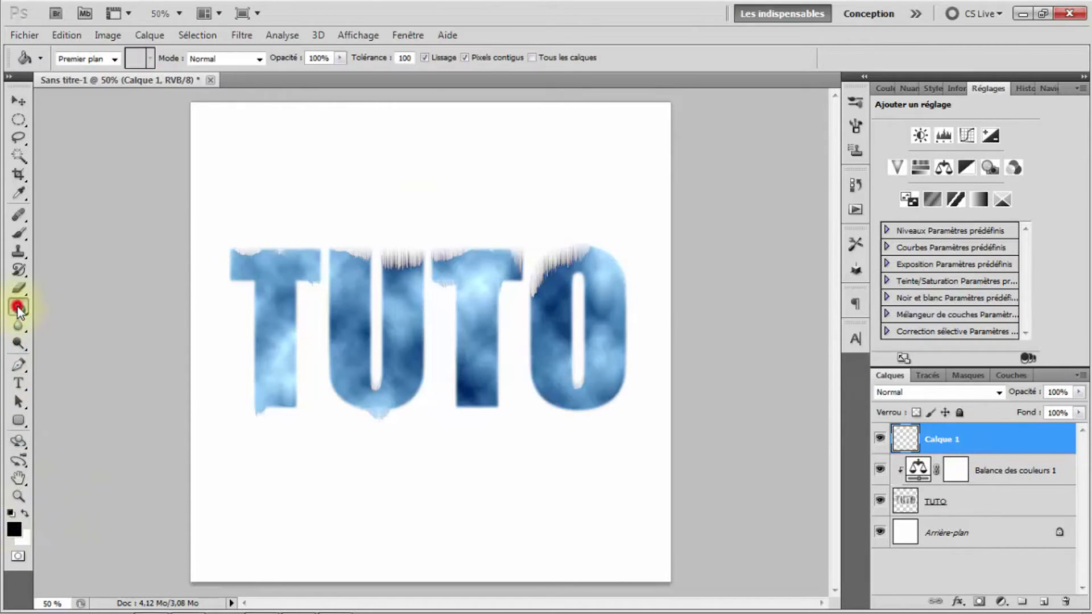
{"action": "left_click", "coordinate": [236, 323]}
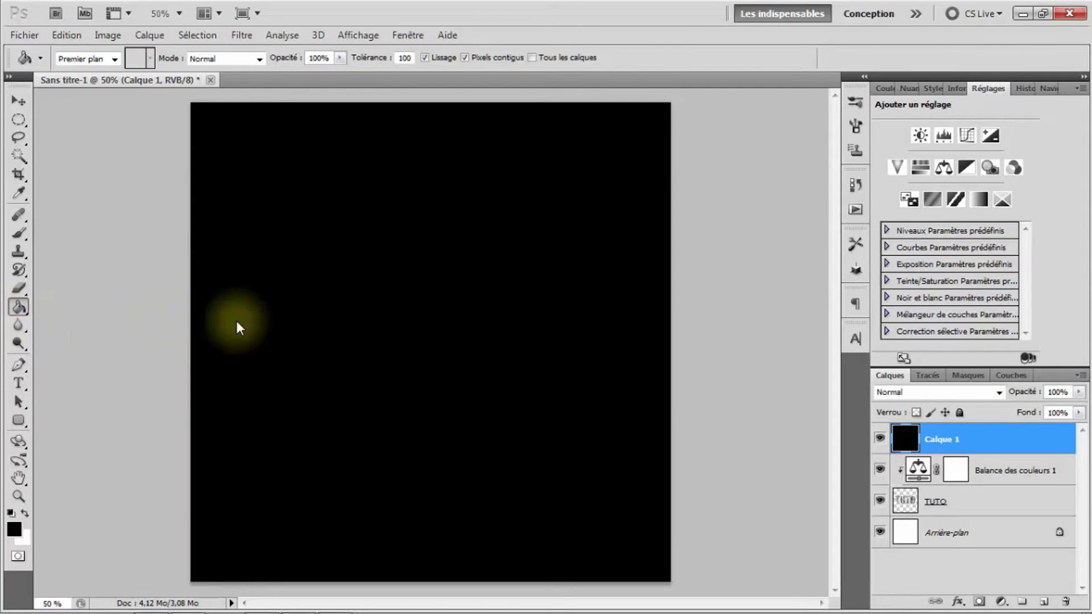
{"action": "left_click", "coordinate": [244, 38]}
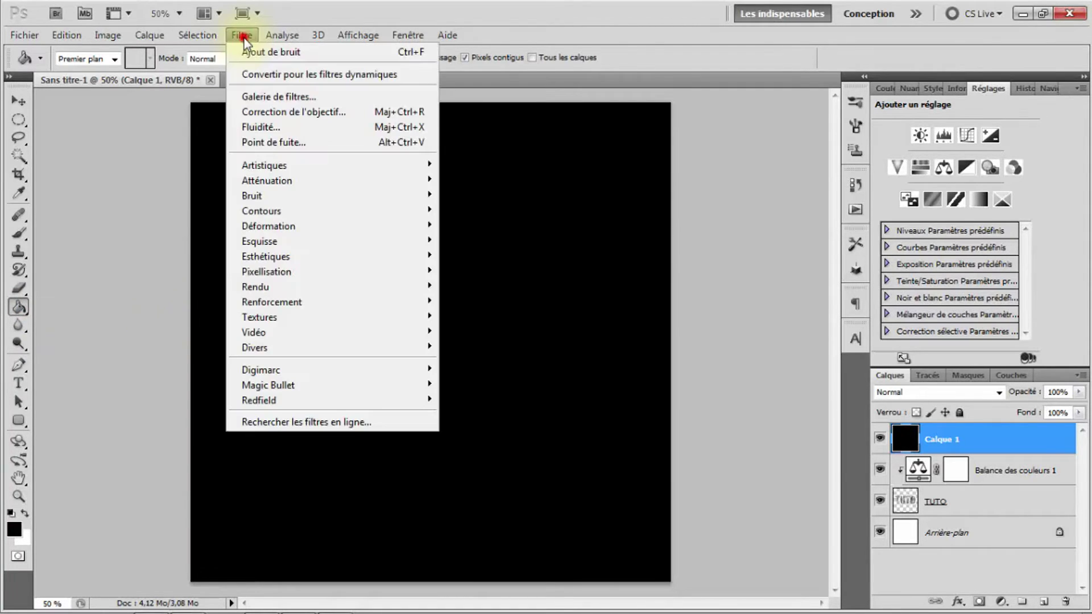
{"action": "mouse_move", "coordinate": [271, 196]}
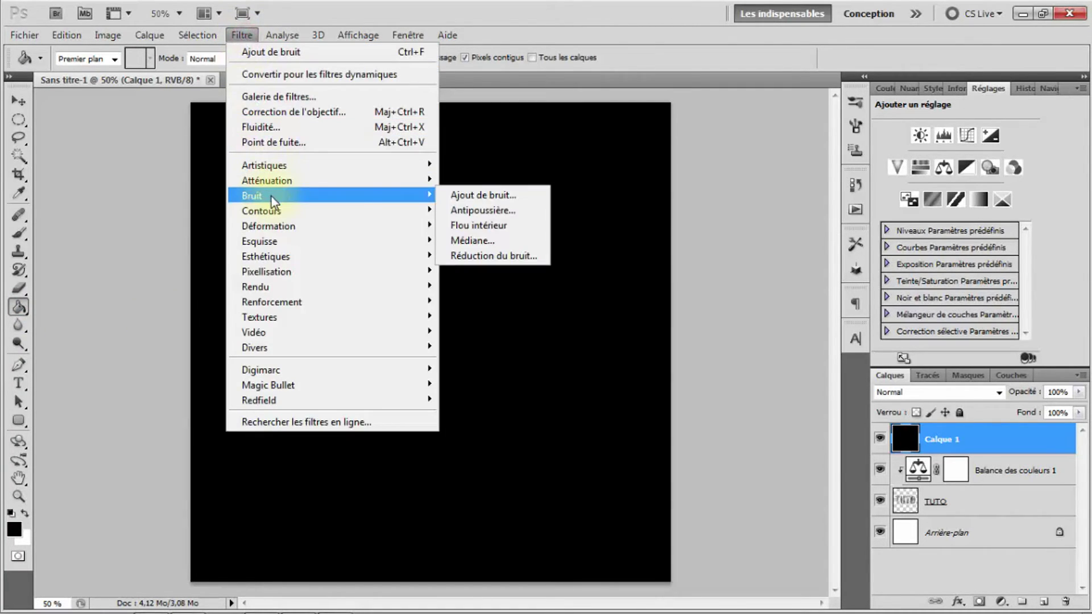
{"action": "left_click", "coordinate": [502, 192]}
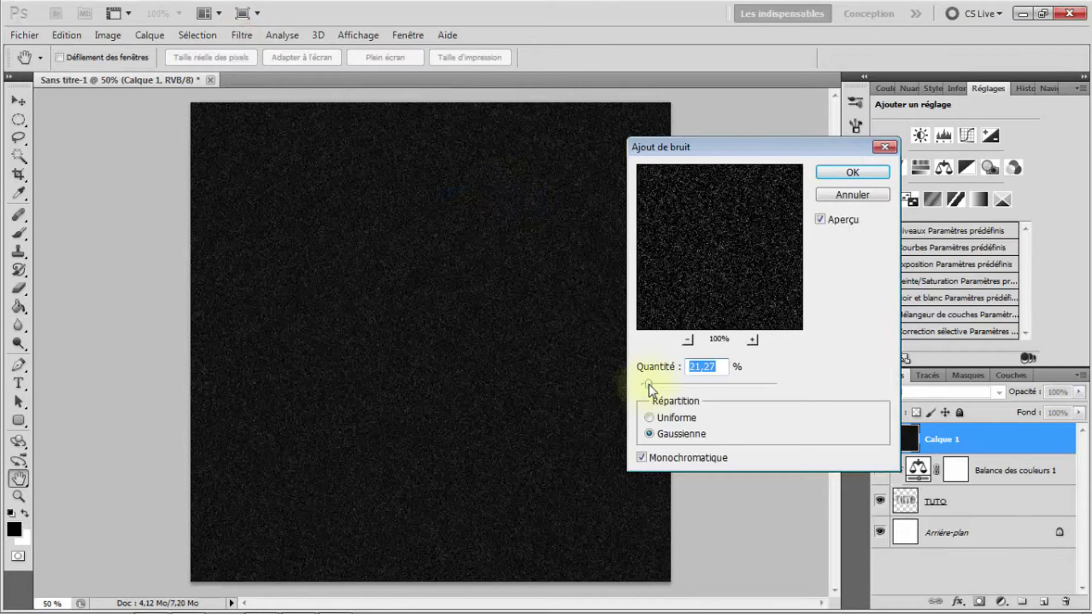
{"action": "left_click_drag", "start_coordinate": [648, 384], "coordinate": [650, 386]}
{"action": "left_click", "coordinate": [650, 433]}
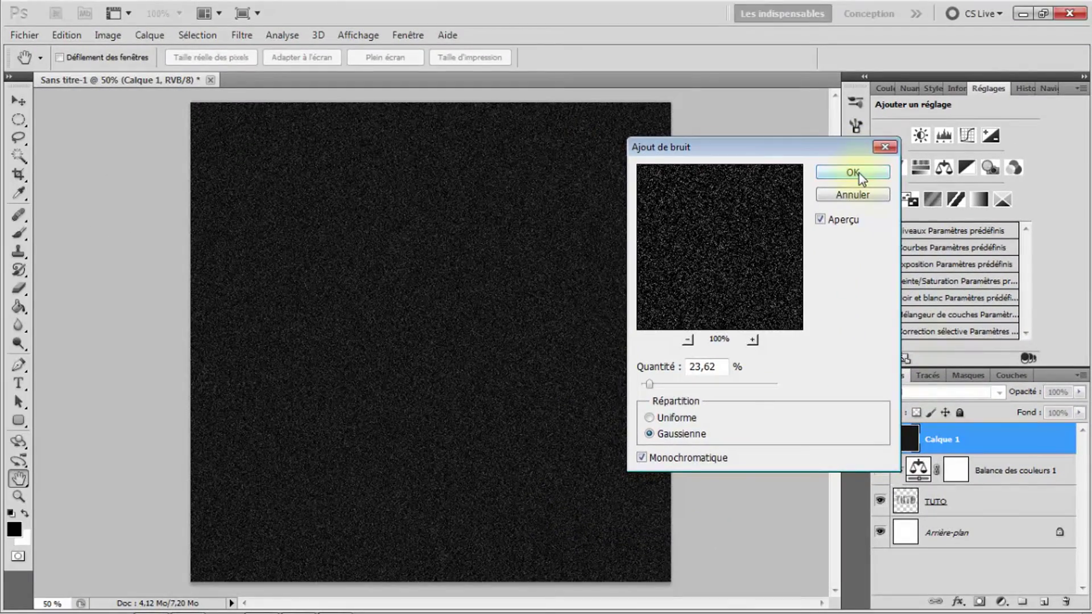
{"action": "left_click", "coordinate": [858, 173]}
{"action": "key", "text": "g"}
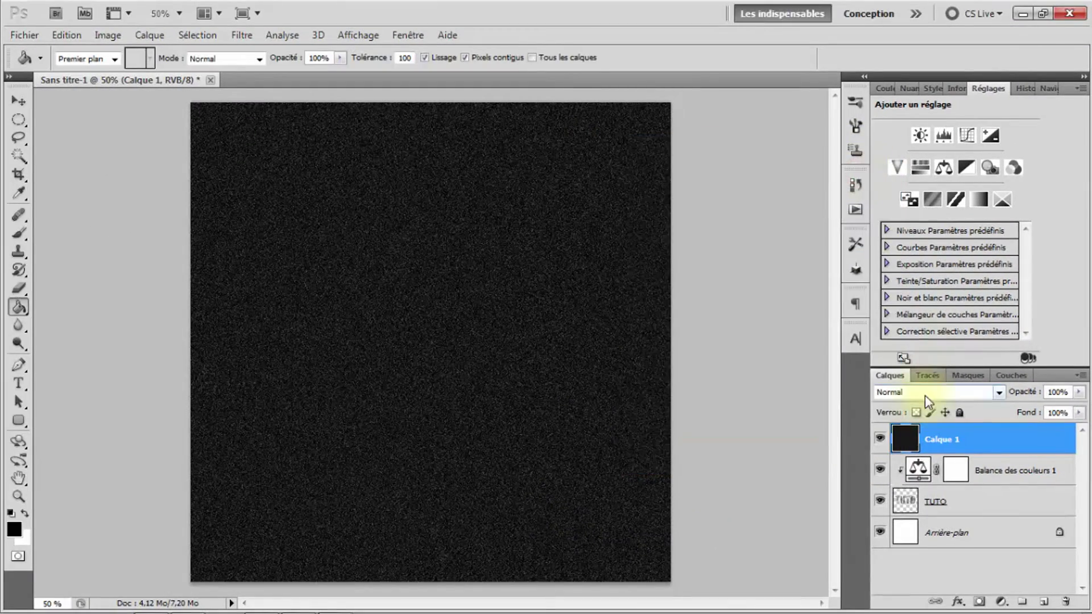
Set Calque 1's blend mode to Superposition and clip it to the layers below with a clipping mask
{"action": "left_click", "coordinate": [998, 393]}
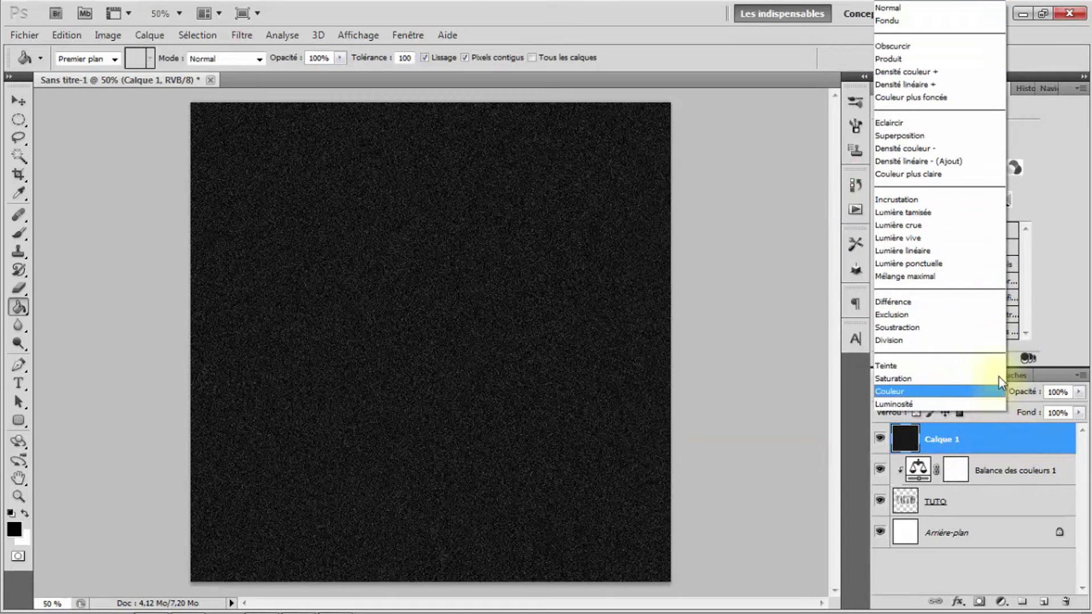
{"action": "left_click", "coordinate": [929, 135]}
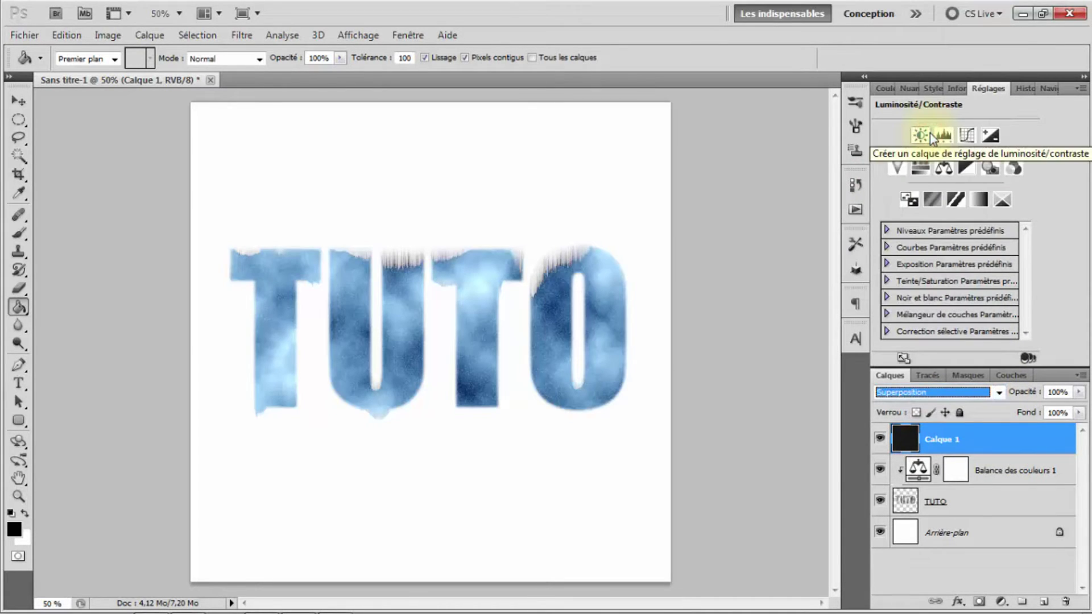
{"action": "right_click", "coordinate": [999, 442]}
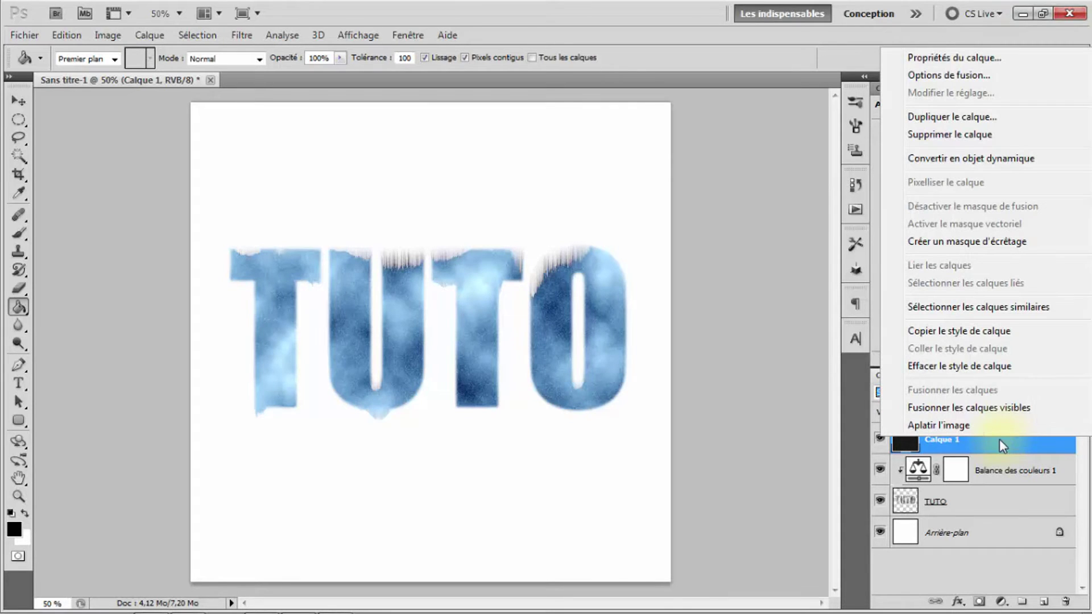
{"action": "left_click", "coordinate": [990, 242]}
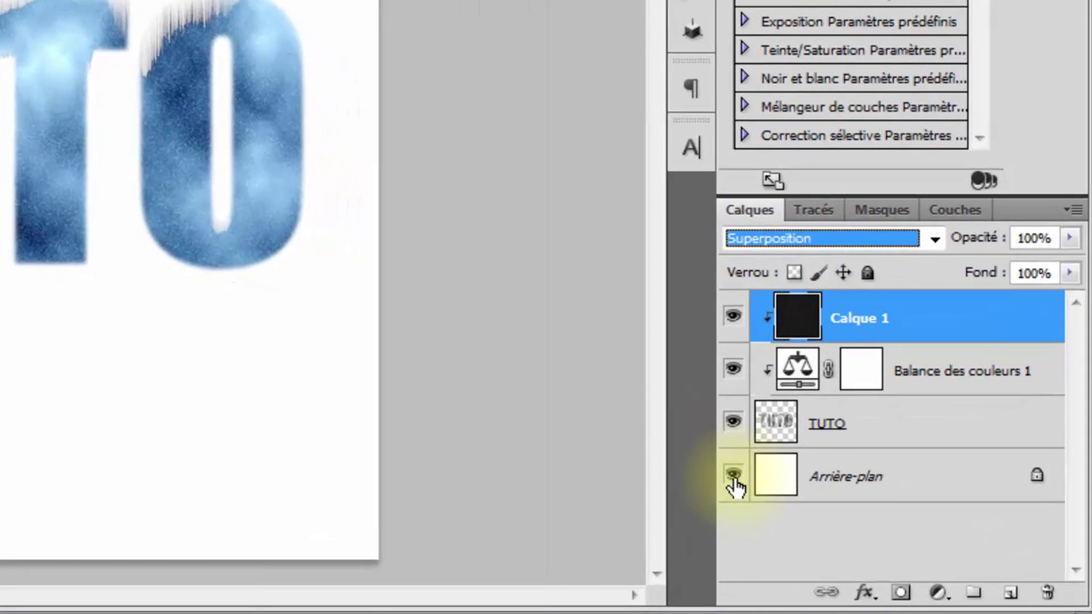
Merge Calque 1, Balance des couleurs 1 and TUTO into one layer, hiding the Arrière-plan layer during the merge and showing it again
{"action": "left_click", "coordinate": [733, 478]}
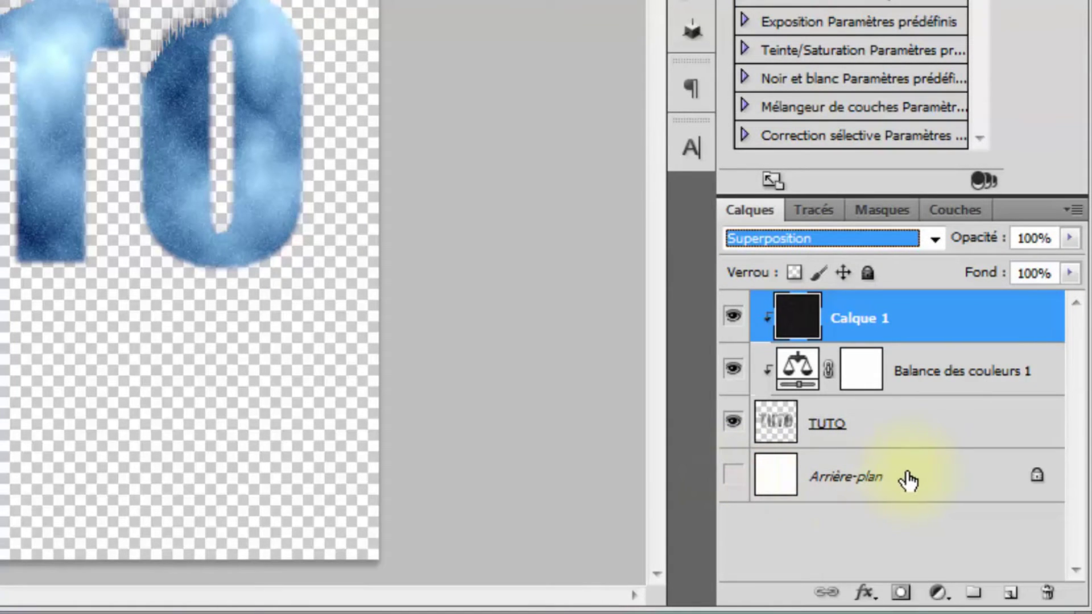
{"action": "left_click", "coordinate": [958, 319]}
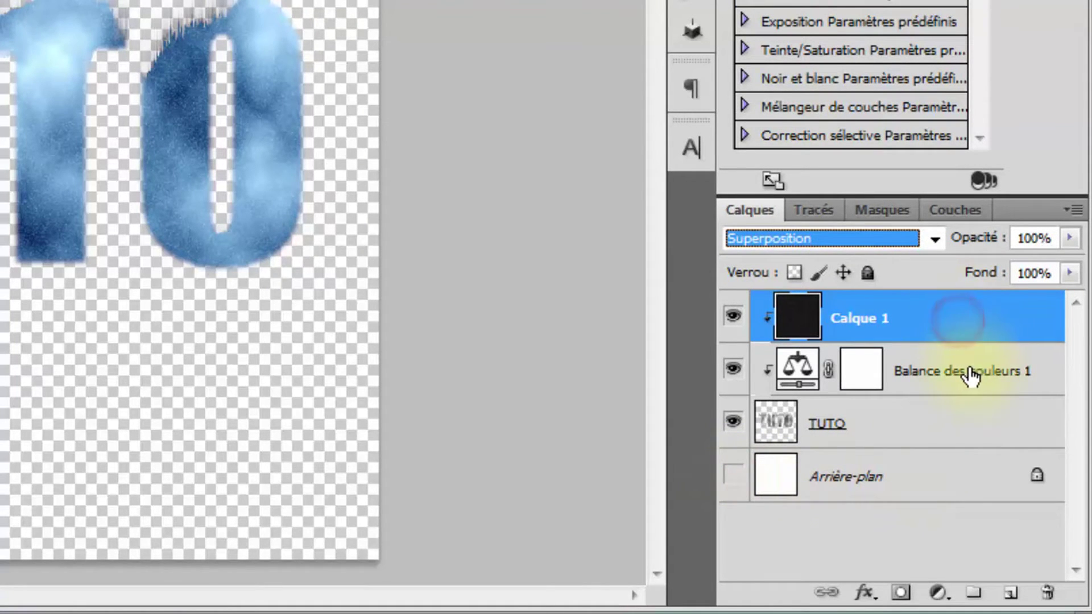
{"action": "left_click", "coordinate": [968, 369], "text": "shift"}
{"action": "left_click", "coordinate": [942, 426], "text": "shift"}
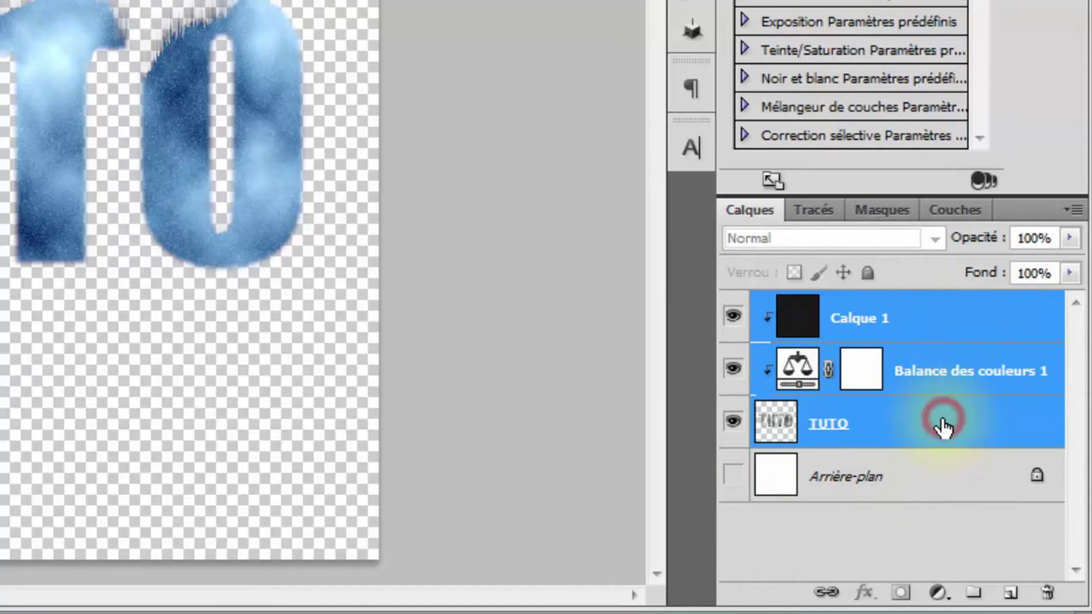
{"action": "right_click", "coordinate": [942, 424]}
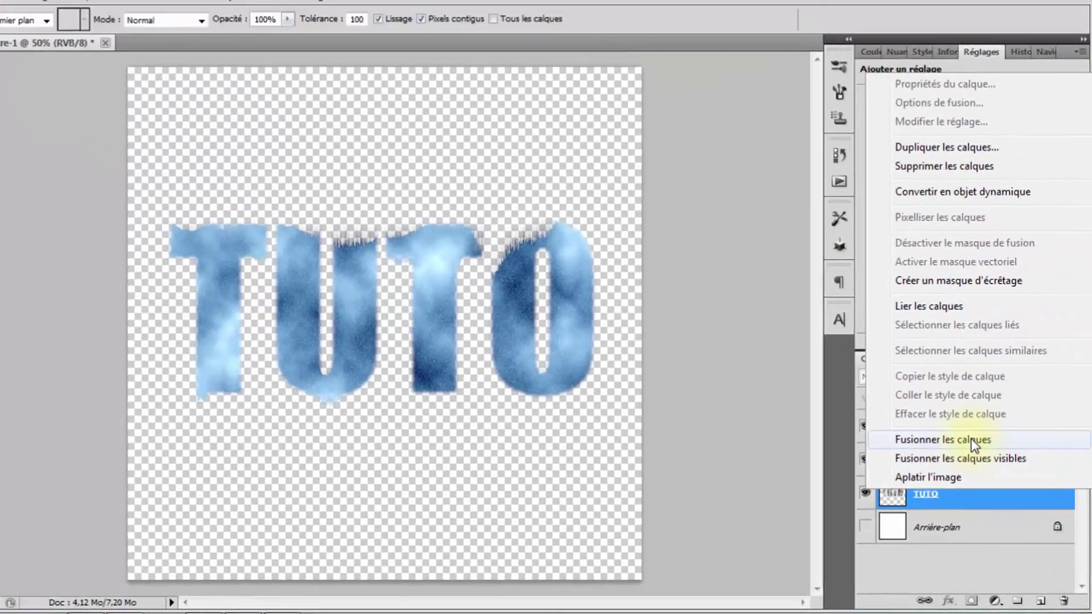
{"action": "left_click", "coordinate": [900, 338]}
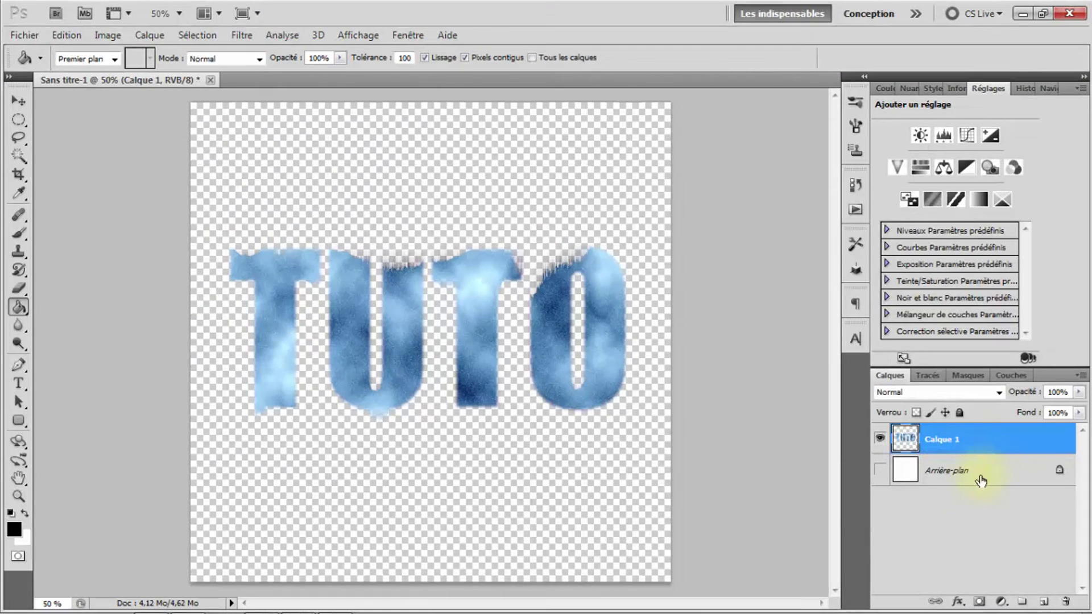
{"action": "left_click", "coordinate": [879, 471]}
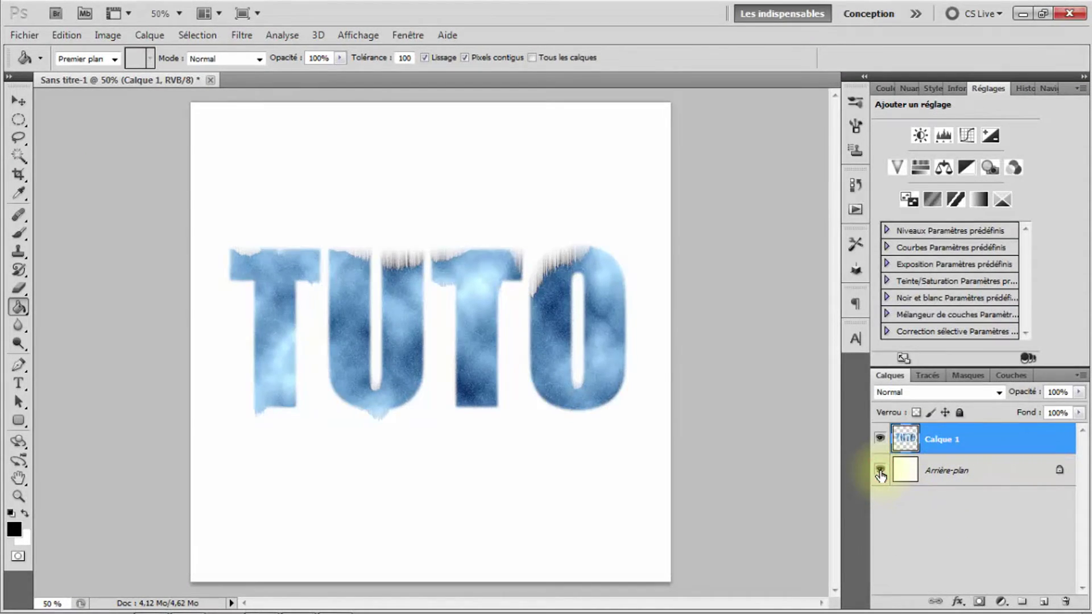
Mirror a duplicate of Calque 1 downward at -80 % height and place it directly against the base of the original letters
{"action": "left_click", "coordinate": [976, 443]}
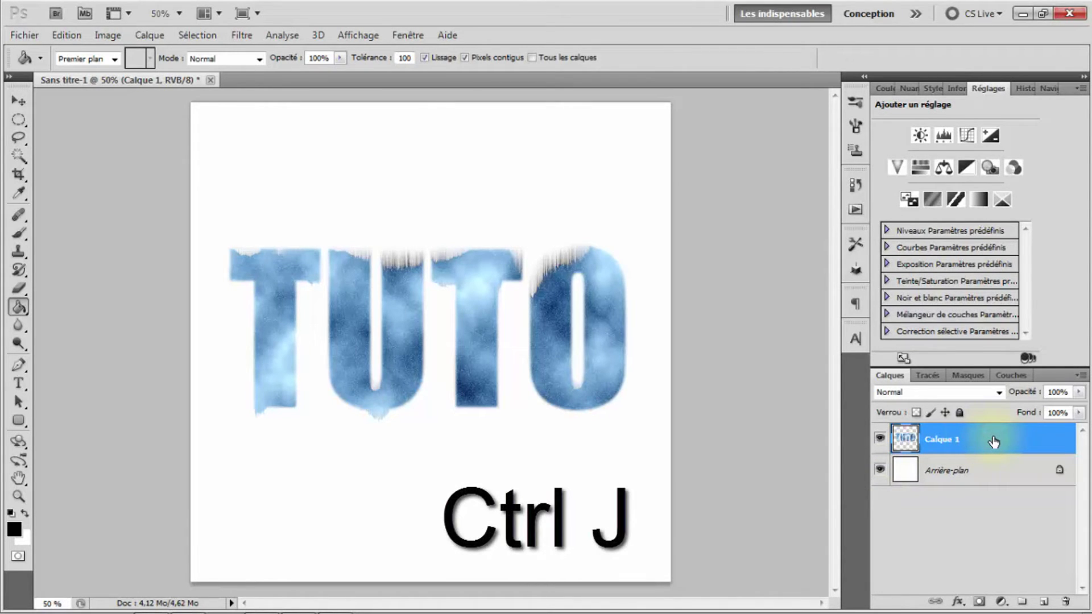
{"action": "key", "text": "ctrl+j"}
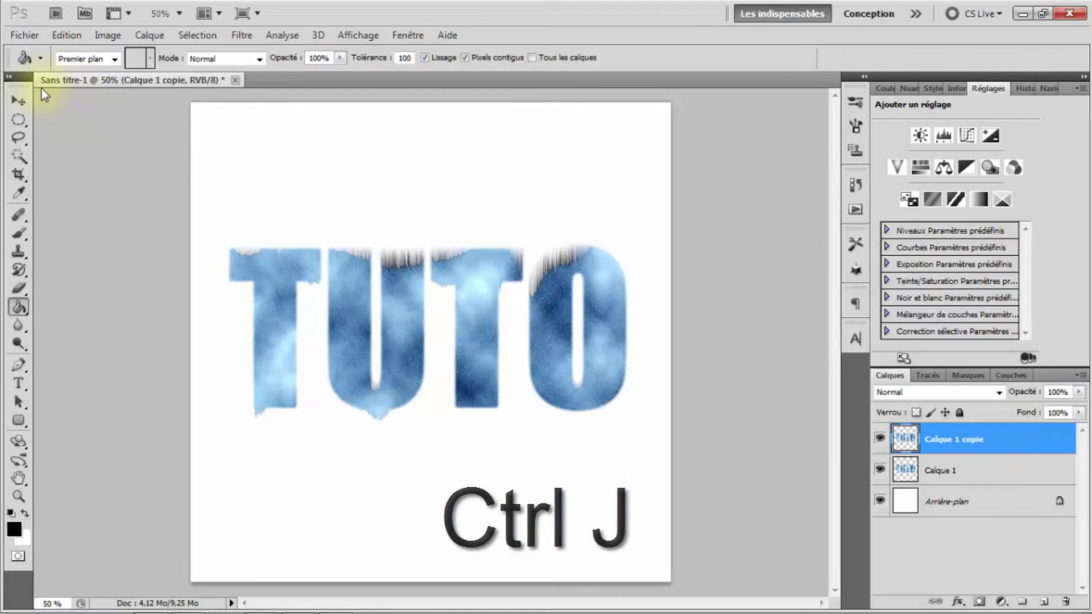
{"action": "left_click", "coordinate": [19, 100]}
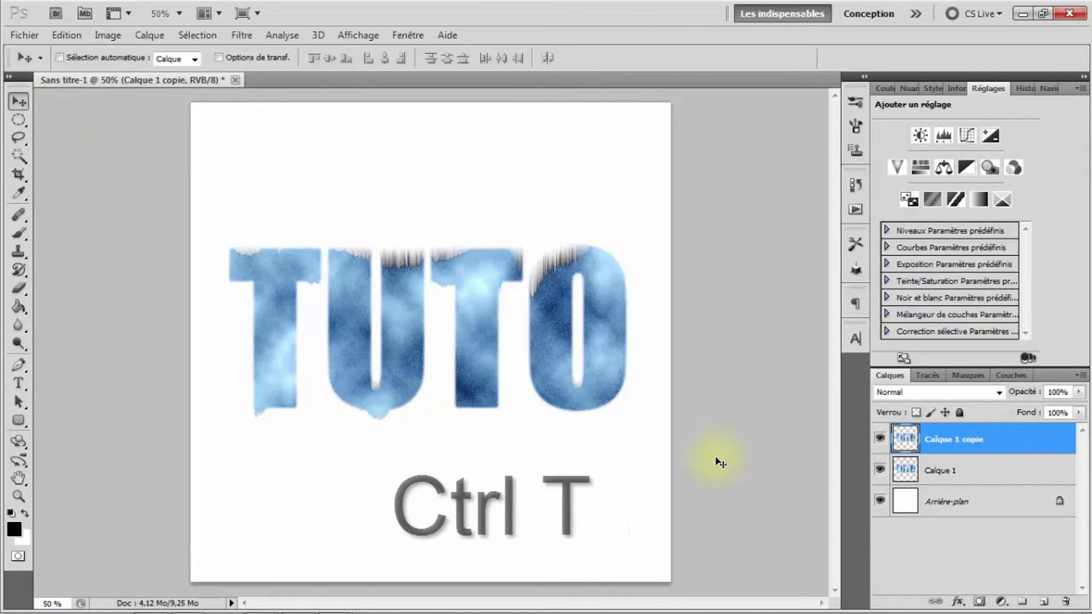
{"action": "key", "text": "ctrl+t"}
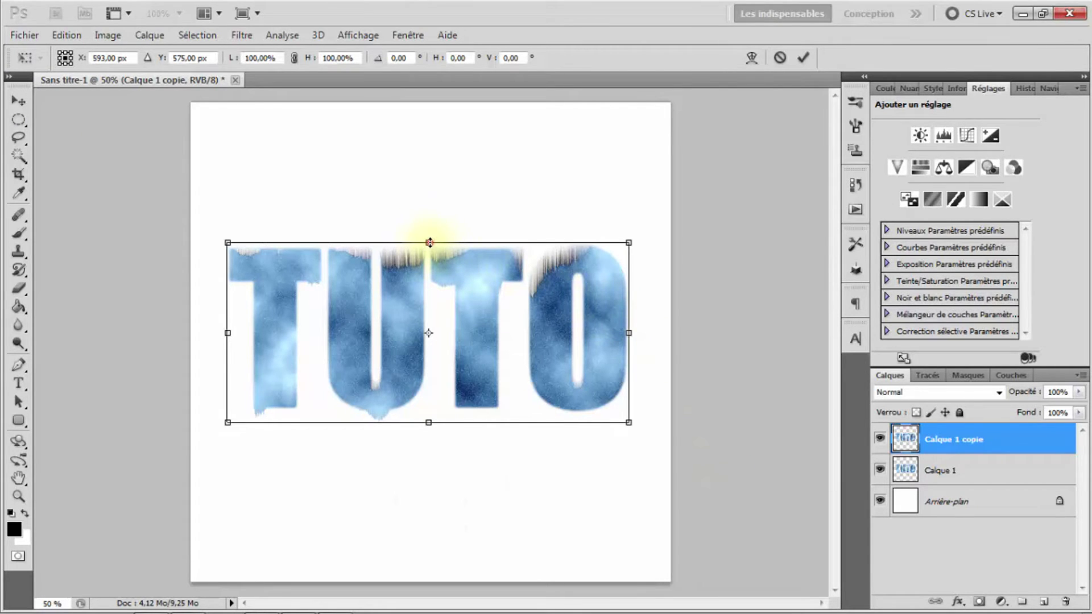
{"action": "left_click_drag", "start_coordinate": [429, 243], "coordinate": [426, 566]}
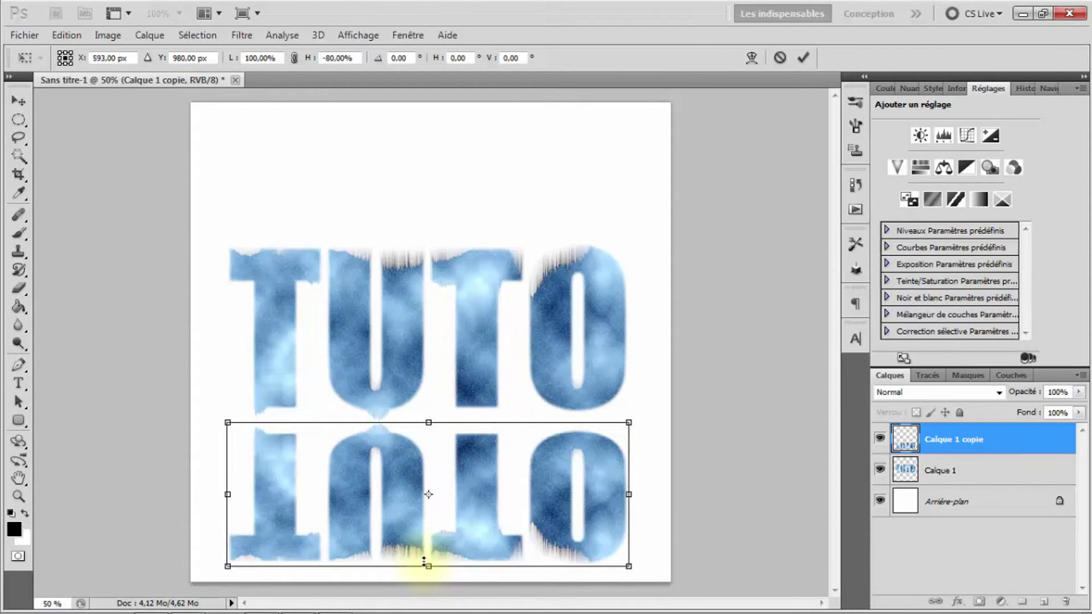
{"action": "key", "text": "Return"}
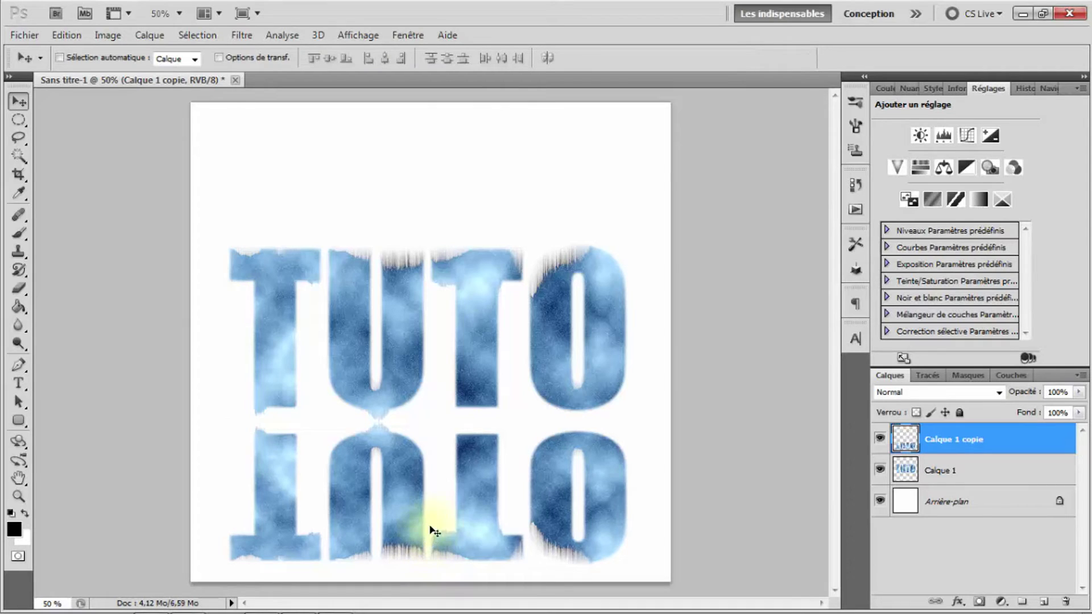
{"action": "left_click_drag", "start_coordinate": [402, 481], "coordinate": [401, 461]}
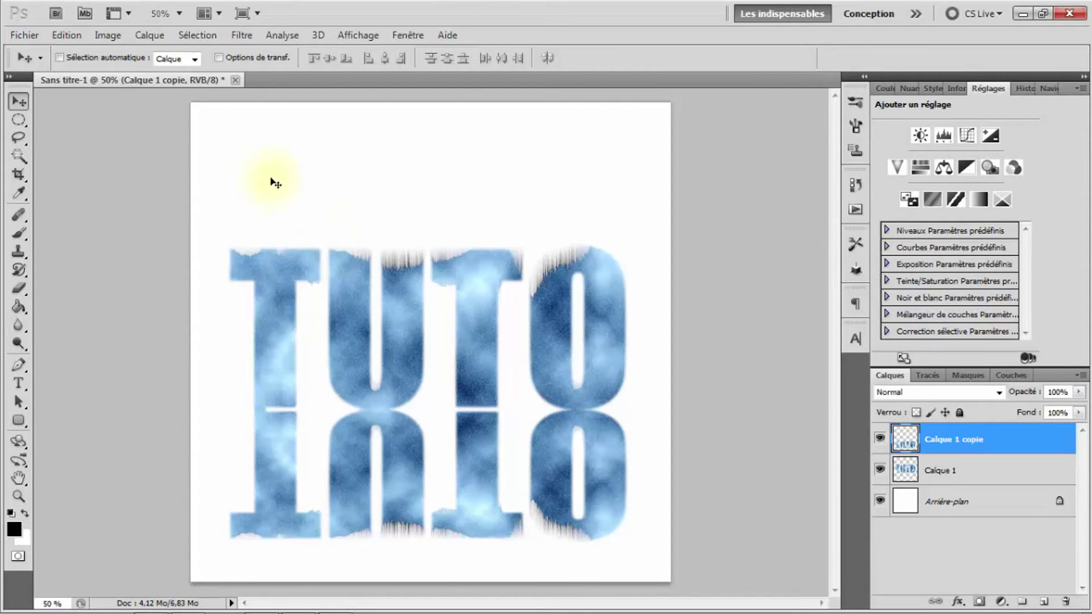
Apply a Perspective transformation to Calque 1 copie, spreading its lower edge to about the full canvas width
{"action": "left_click", "coordinate": [66, 33]}
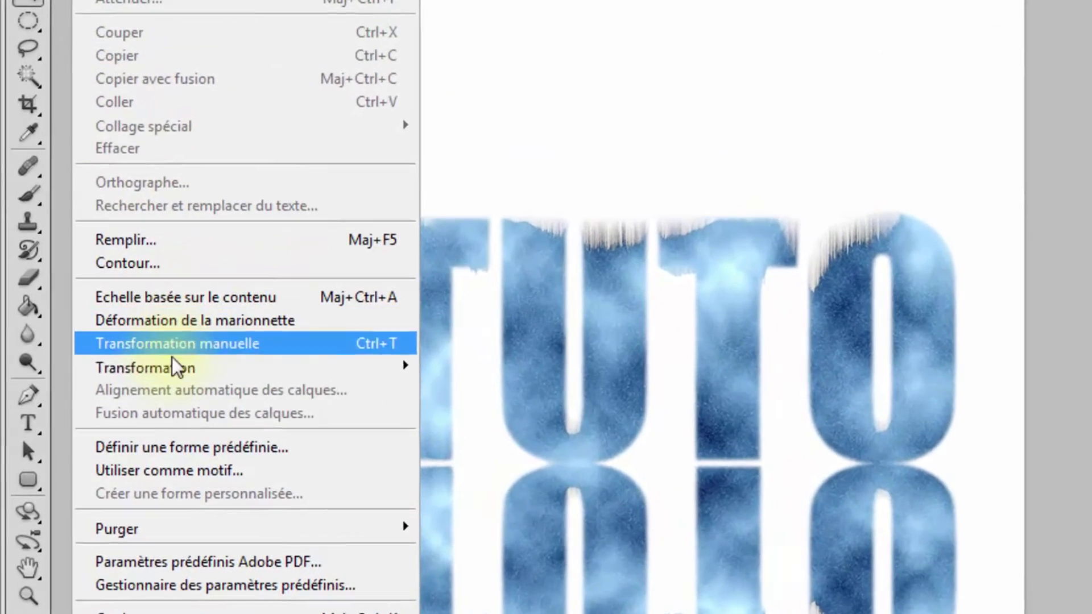
{"action": "mouse_move", "coordinate": [176, 372]}
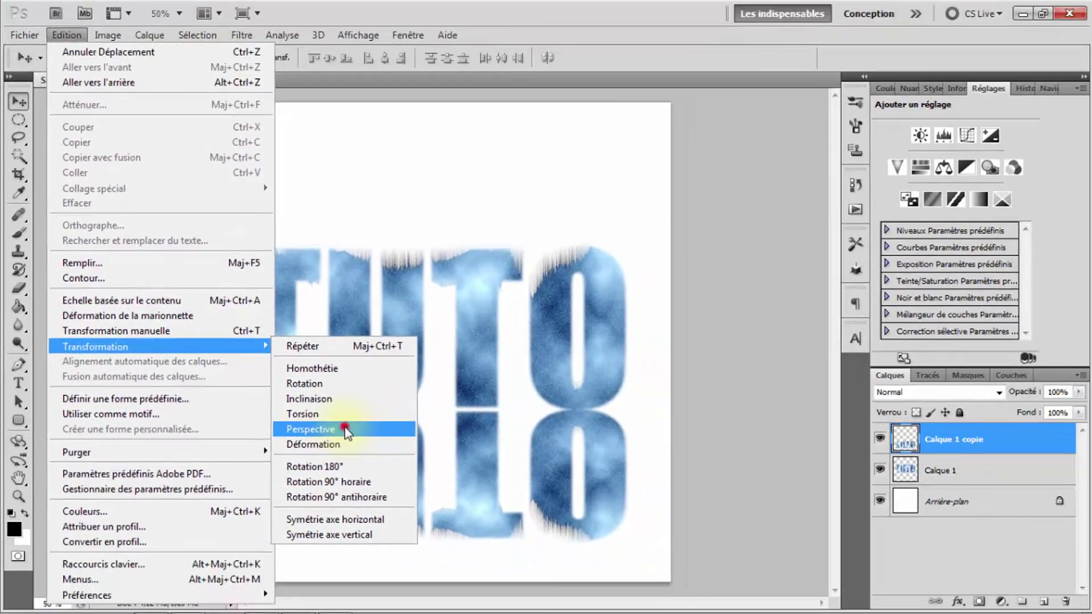
{"action": "left_click", "coordinate": [526, 492]}
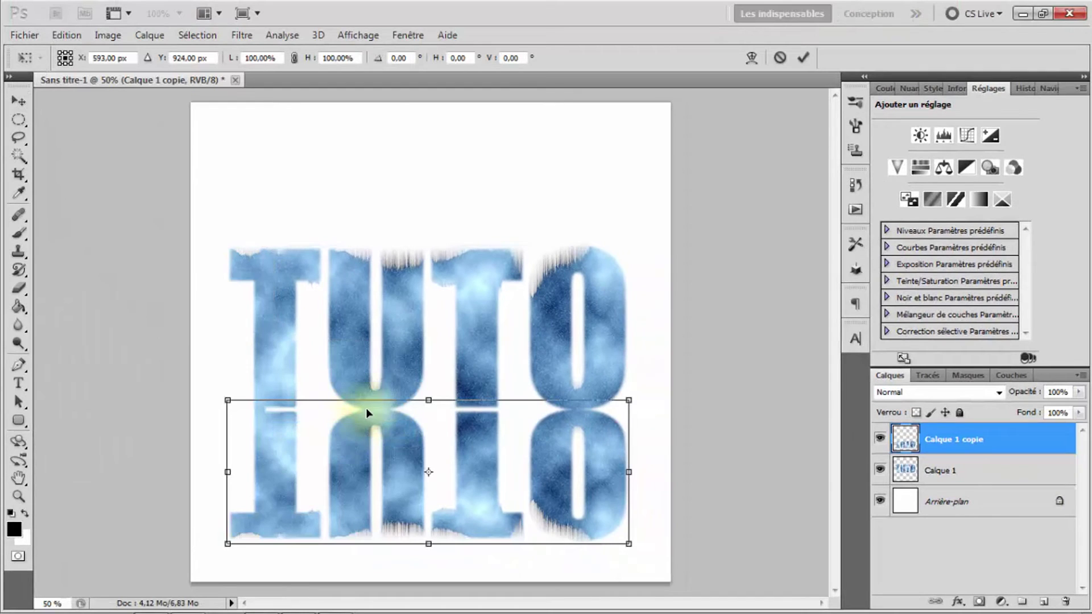
{"action": "left_click_drag", "start_coordinate": [628, 543], "coordinate": [673, 555]}
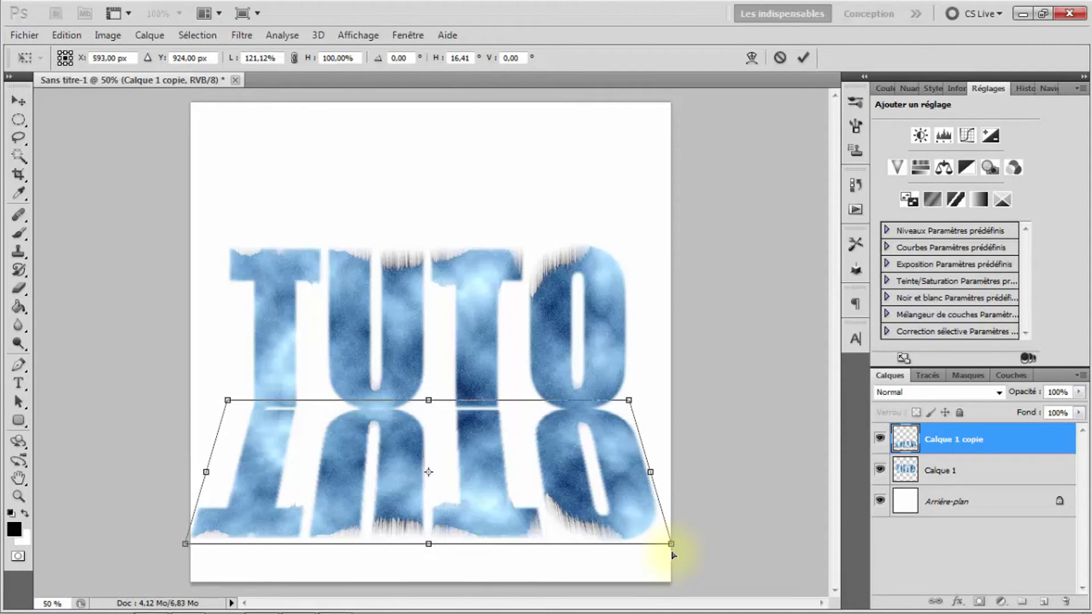
{"action": "key", "text": "Return"}
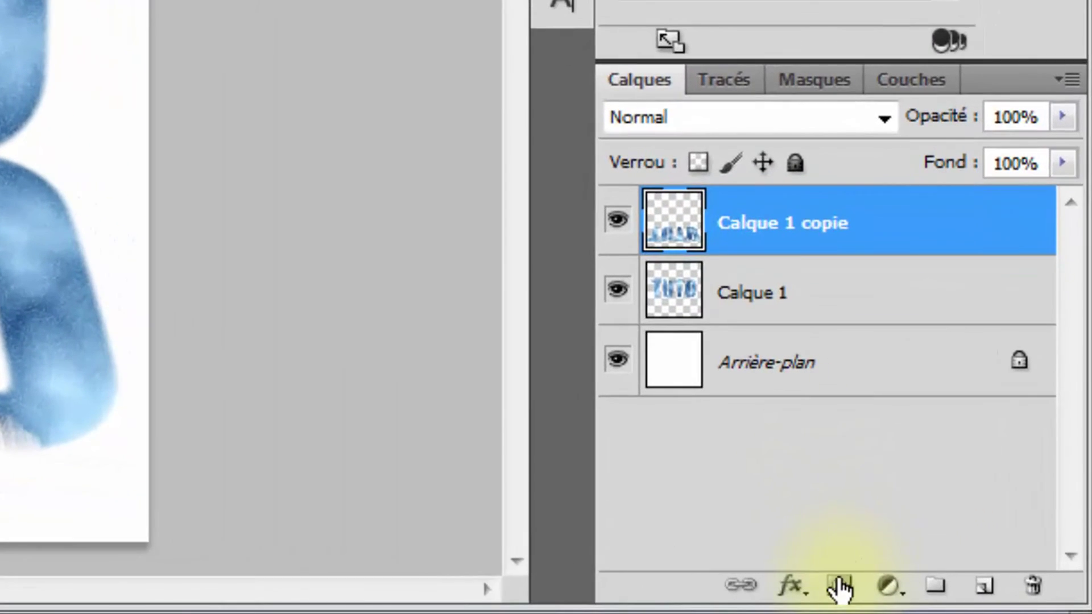
Add a layer mask to Calque 1 copie
{"action": "left_click", "coordinate": [839, 589]}
{"action": "left_click", "coordinate": [839, 590]}
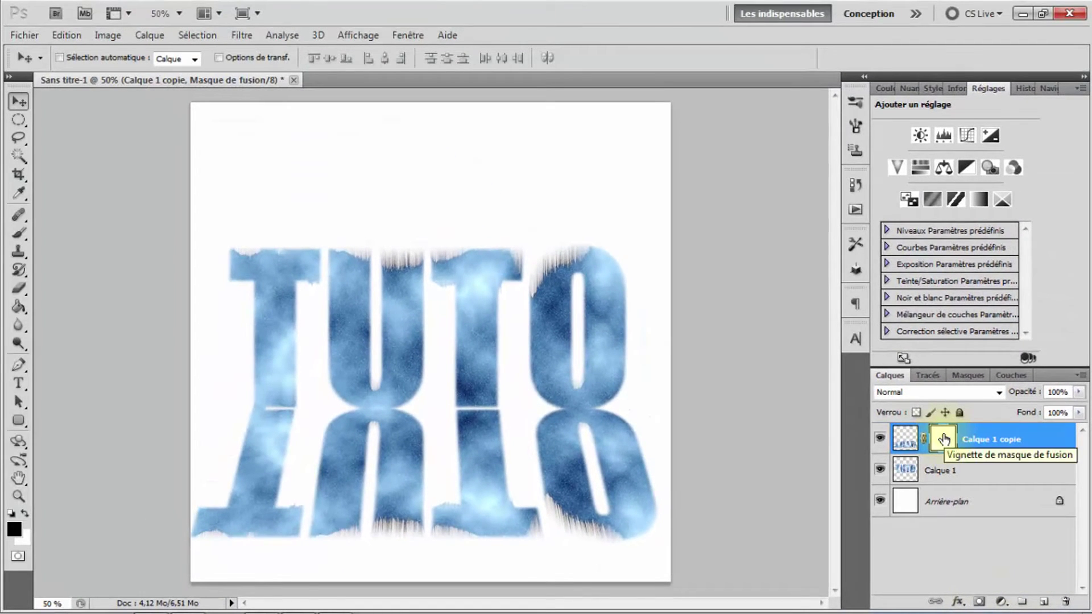
{"action": "left_click", "coordinate": [917, 410]}
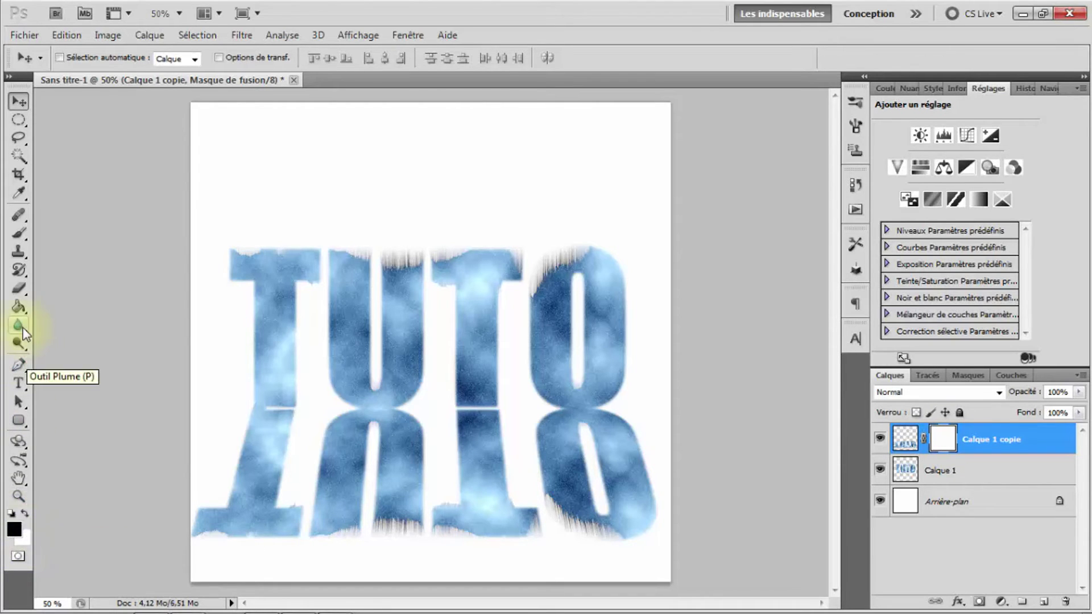
Fade out the reflection's lower part by drawing two vertical linear gradients downward on the mask from just below the original letters
{"action": "left_click", "coordinate": [21, 309]}
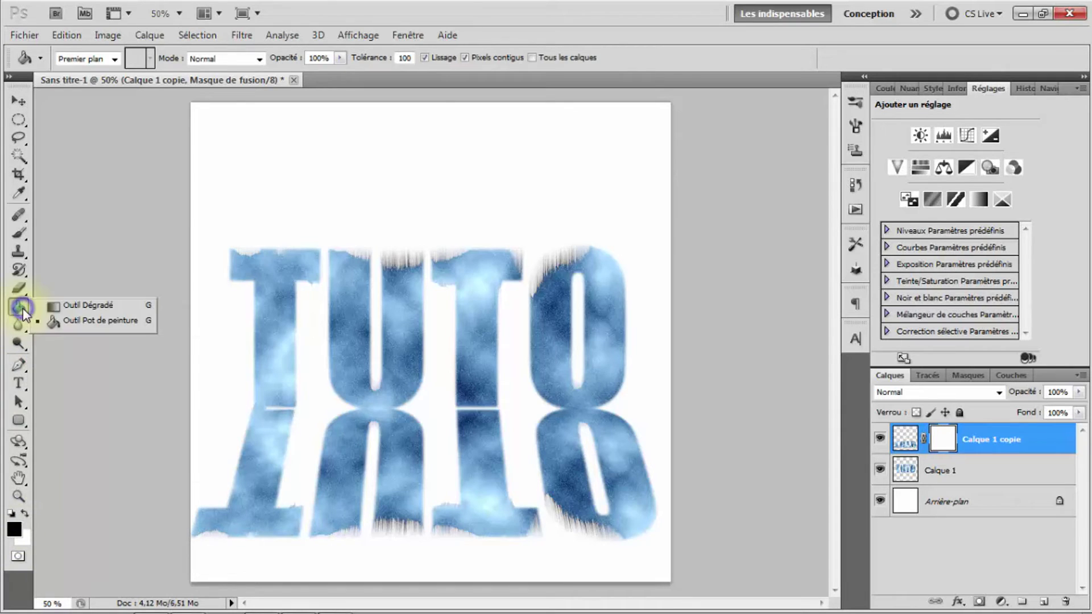
{"action": "left_click", "coordinate": [85, 305]}
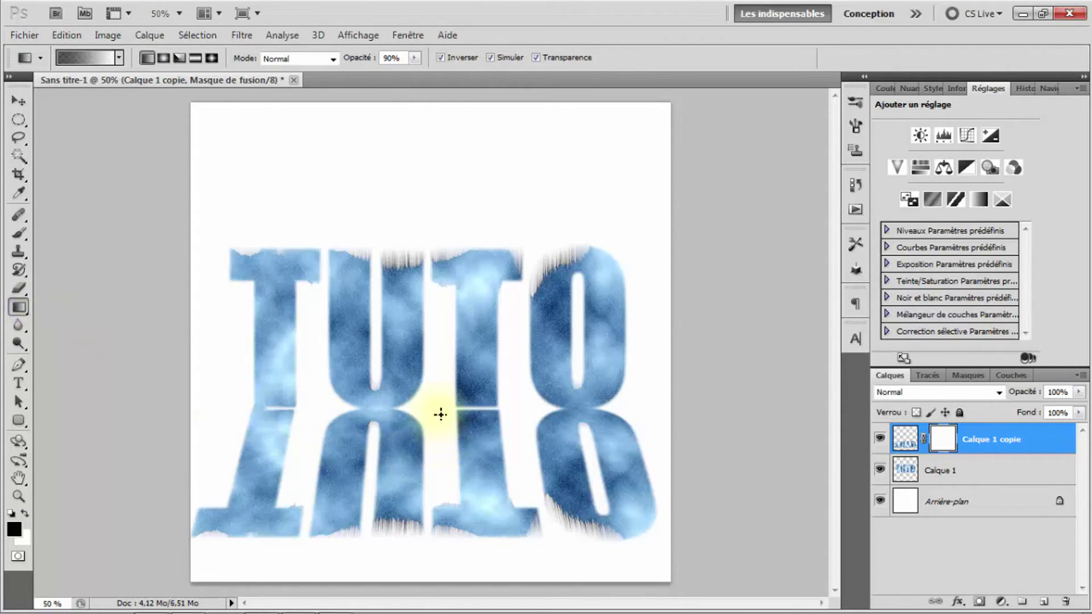
{"action": "left_click_drag", "start_coordinate": [436, 409], "coordinate": [435, 487]}
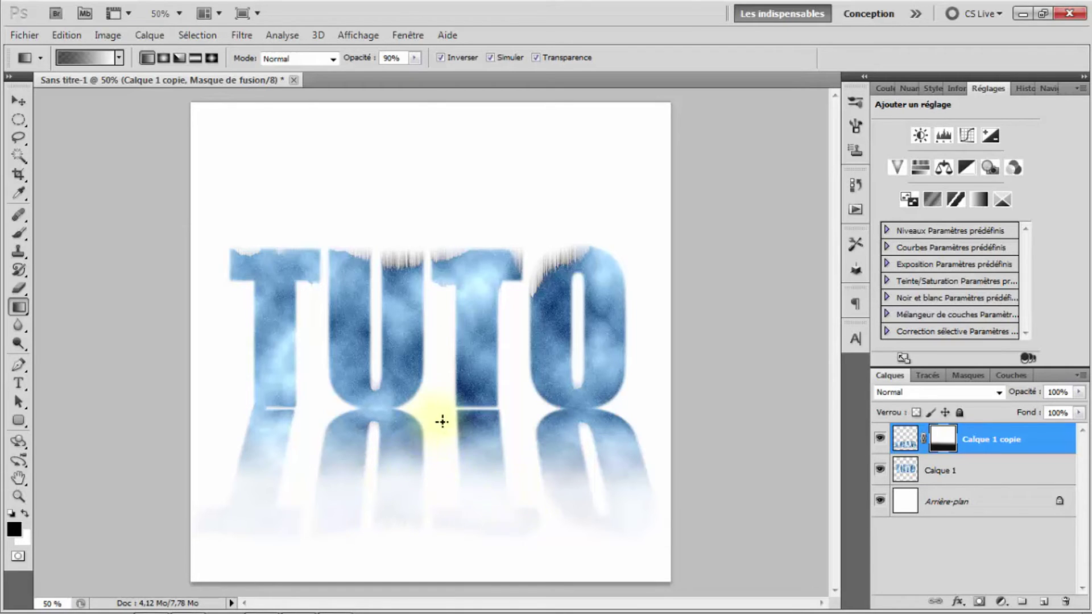
{"action": "left_click_drag", "start_coordinate": [440, 421], "coordinate": [440, 517]}
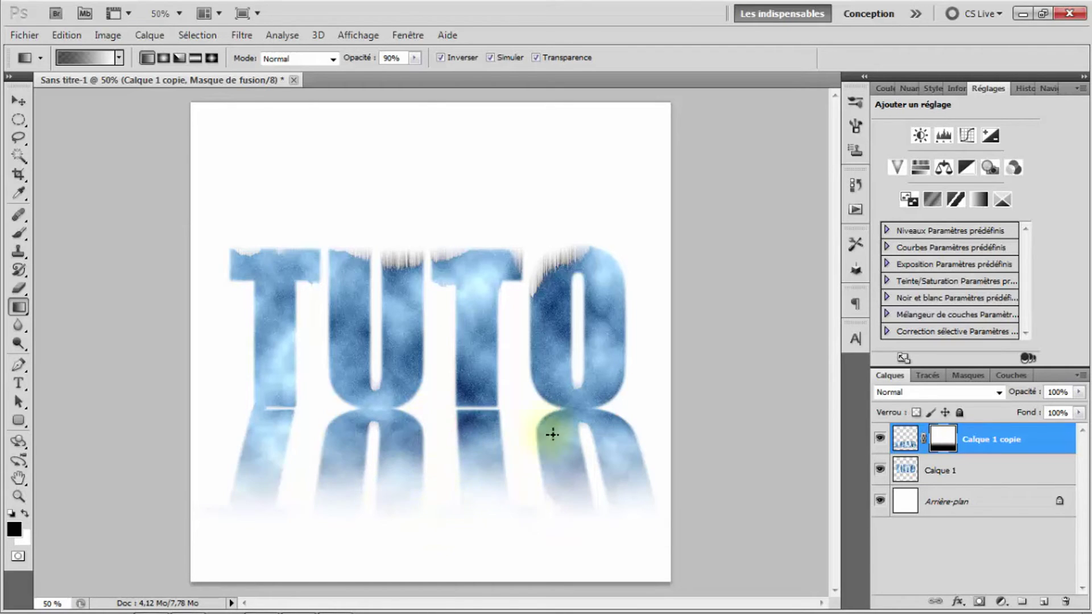
Redraw the vertical gradient on the reflection's mask, extending it from the letters' base to the reflection's lower edge for a longer fade
{"action": "left_click_drag", "start_coordinate": [445, 417], "coordinate": [445, 519]}
{"action": "left_click_drag", "start_coordinate": [437, 421], "coordinate": [441, 476]}
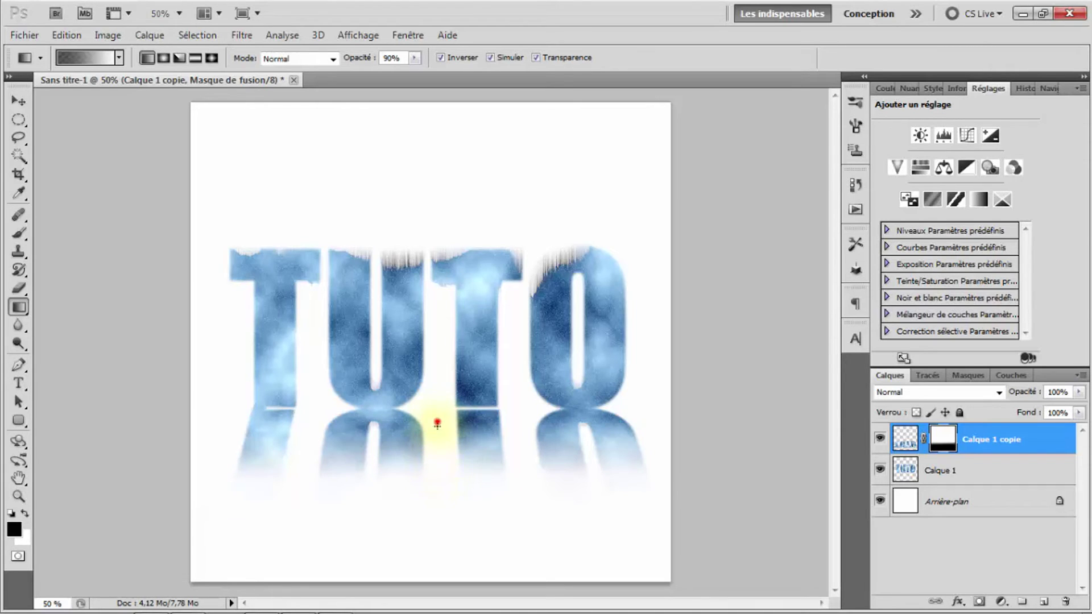
{"action": "left_click_drag", "start_coordinate": [437, 421], "coordinate": [438, 540]}
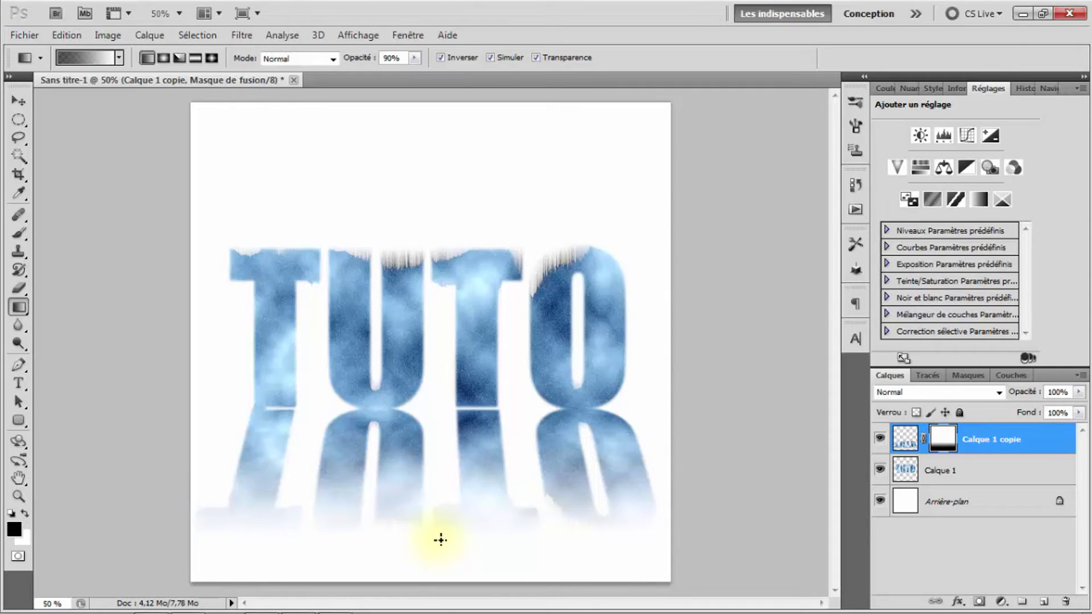
Apply a Gaussian blur with a 7.6-pixel radius to the image content of the Calque 1 copie layer, not its mask
{"action": "left_click", "coordinate": [902, 443]}
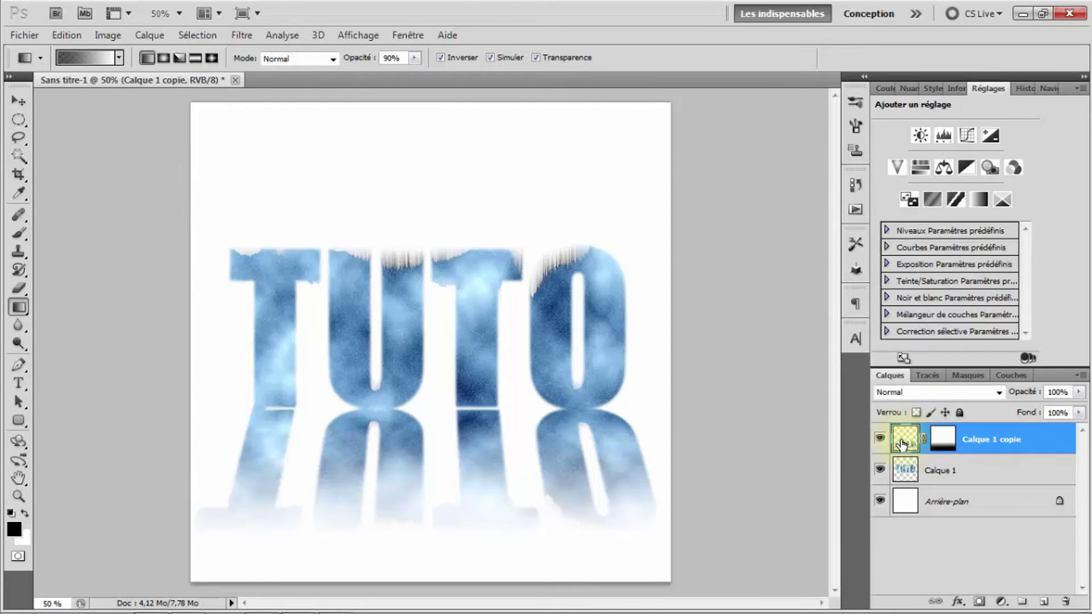
{"action": "left_click", "coordinate": [242, 35]}
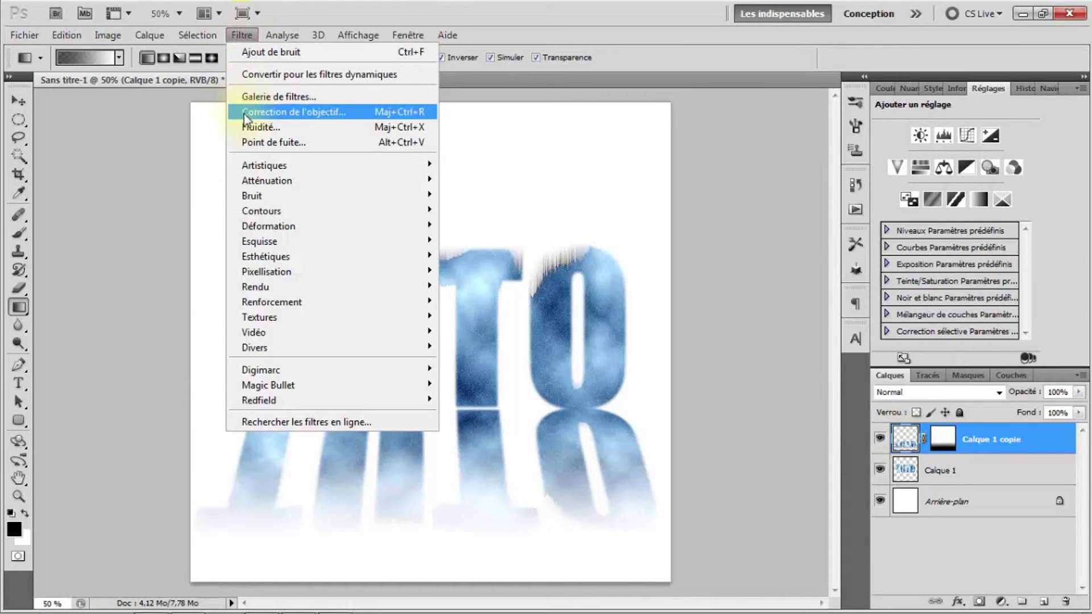
{"action": "mouse_move", "coordinate": [278, 184]}
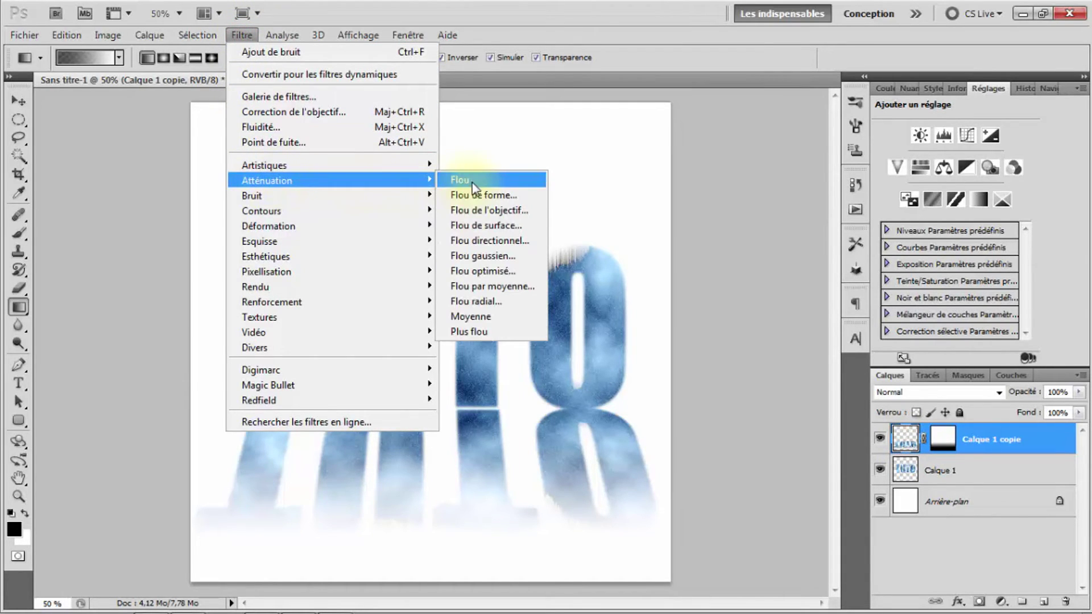
{"action": "left_click", "coordinate": [483, 255]}
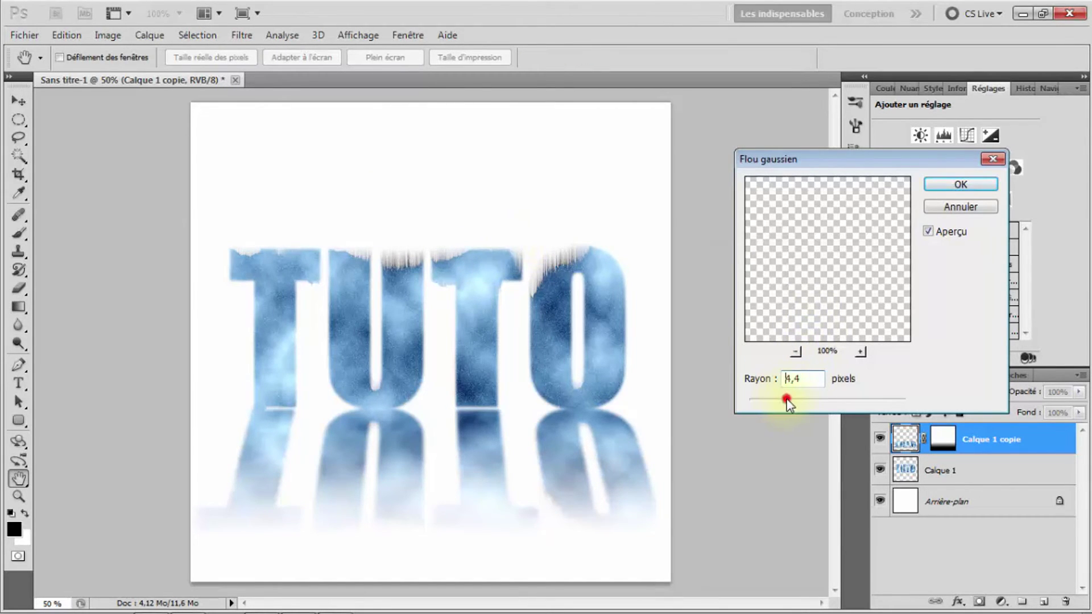
{"action": "left_click_drag", "start_coordinate": [785, 399], "coordinate": [800, 399]}
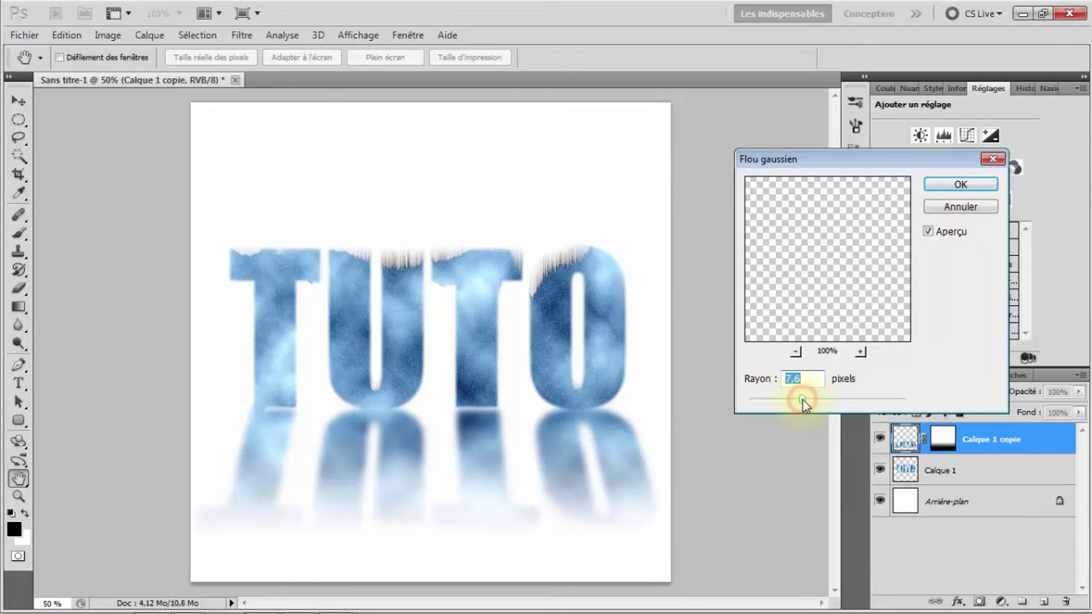
{"action": "left_click", "coordinate": [947, 182]}
{"action": "key", "text": "g"}
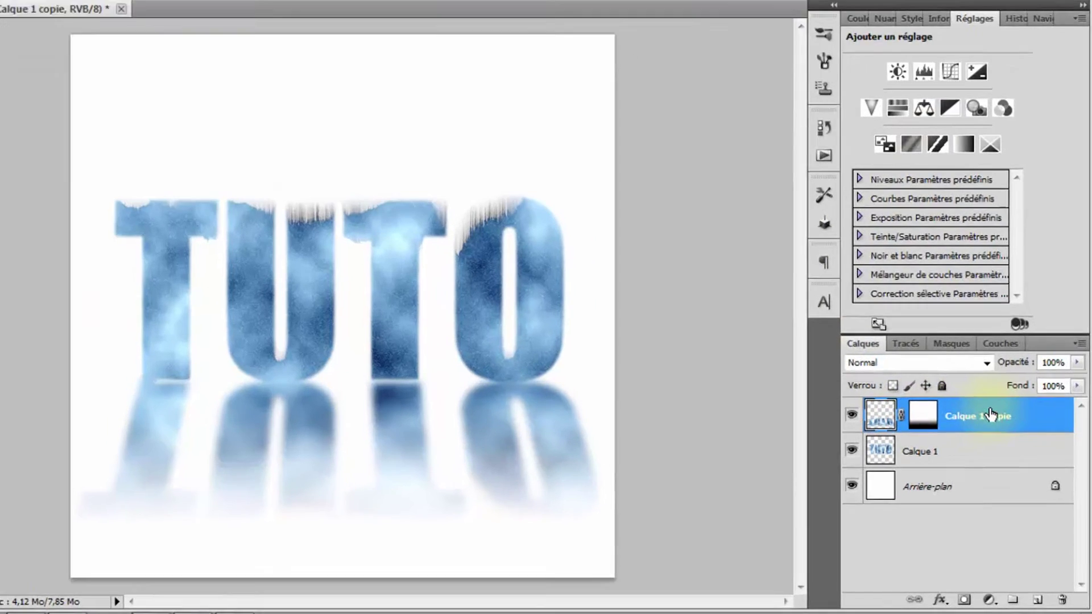
Lower the opacity of the Calque 1 copie reflection layer to 60 % and deselect the layer
{"action": "left_click", "coordinate": [1076, 362]}
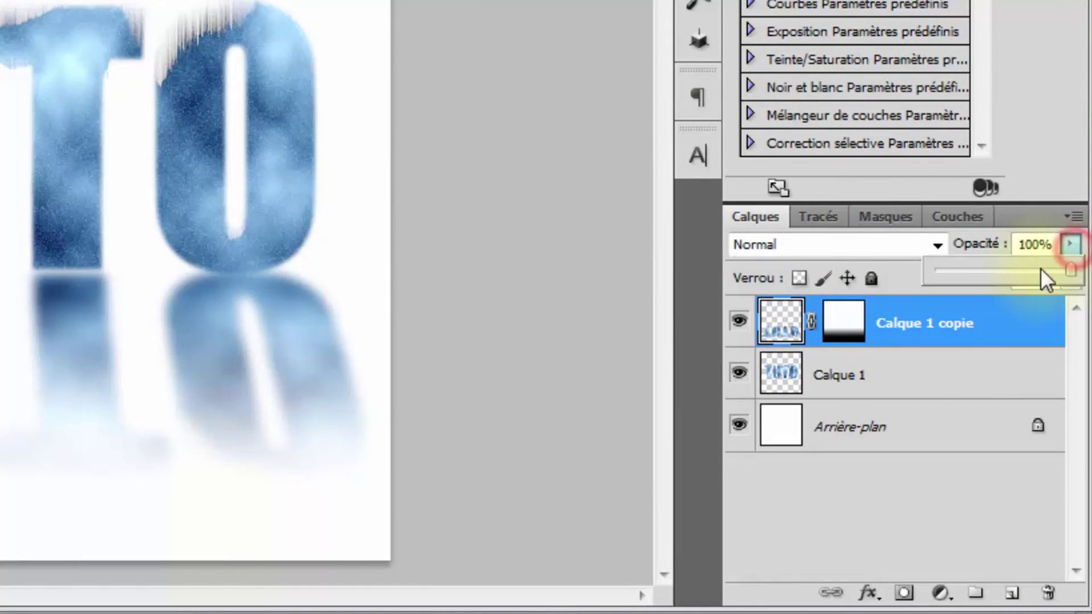
{"action": "left_click", "coordinate": [1013, 273]}
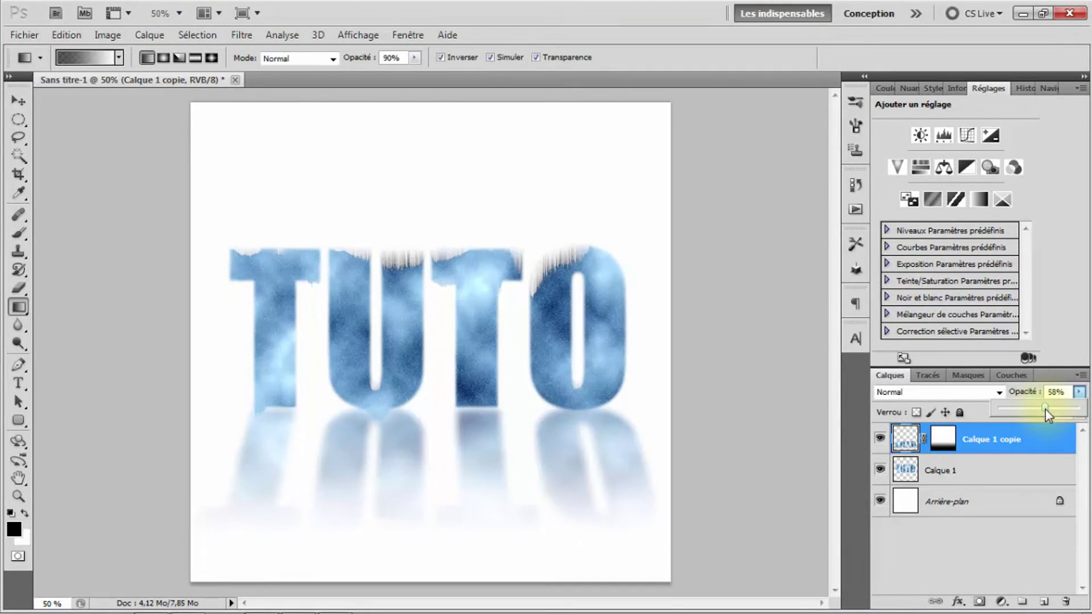
{"action": "left_click", "coordinate": [1045, 409]}
{"action": "left_click", "coordinate": [964, 544]}
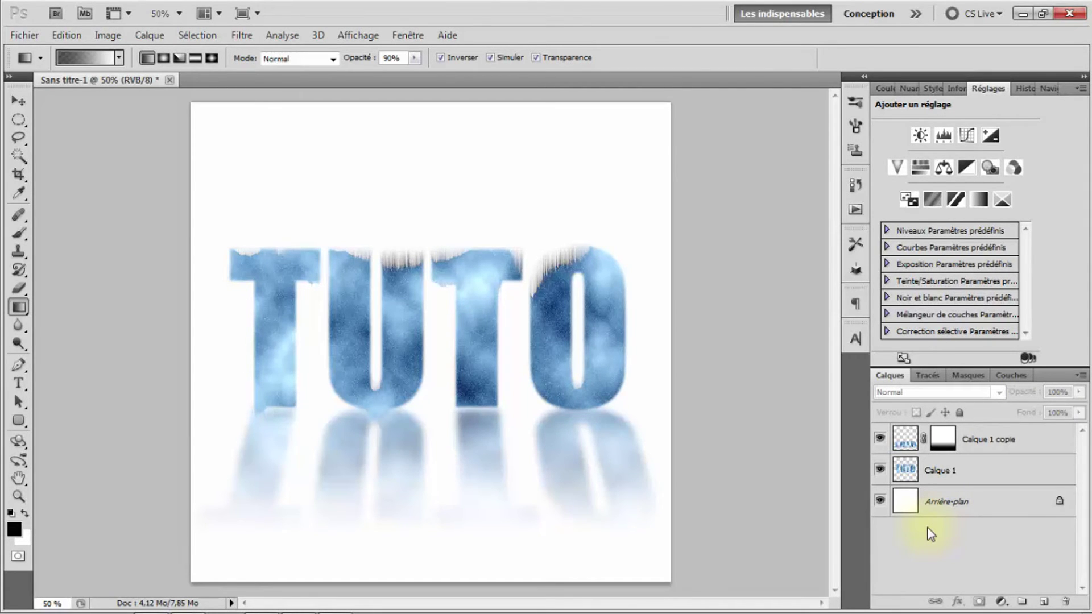
Hide the Arrière-plan layer and merge Calque 1 copie with Calque 1 into a single layer
{"action": "left_click", "coordinate": [881, 502]}
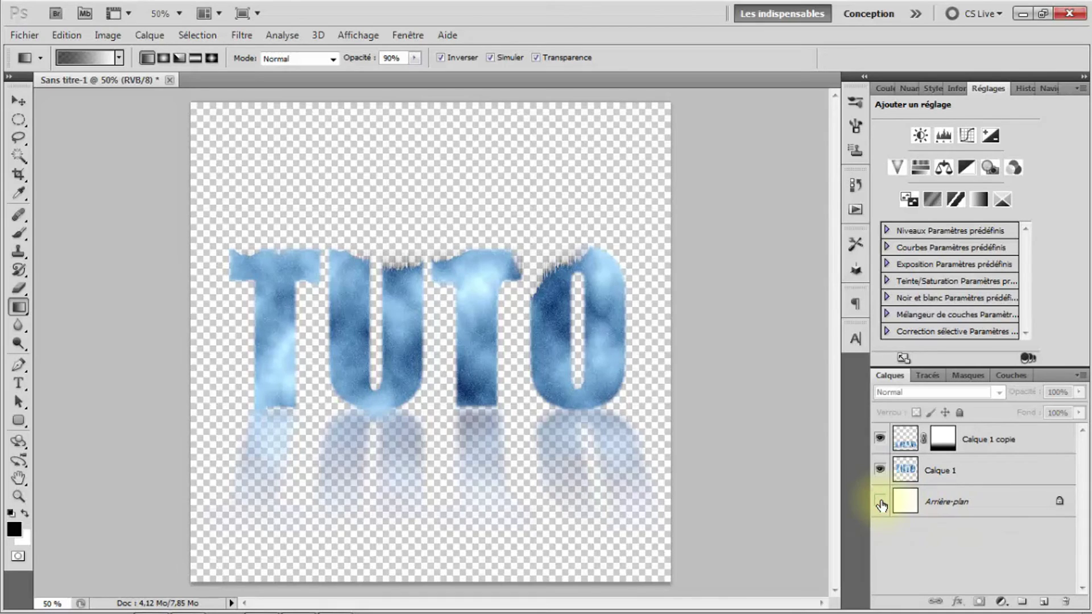
{"action": "left_click", "coordinate": [1027, 444]}
{"action": "left_click", "coordinate": [982, 470], "text": "shift"}
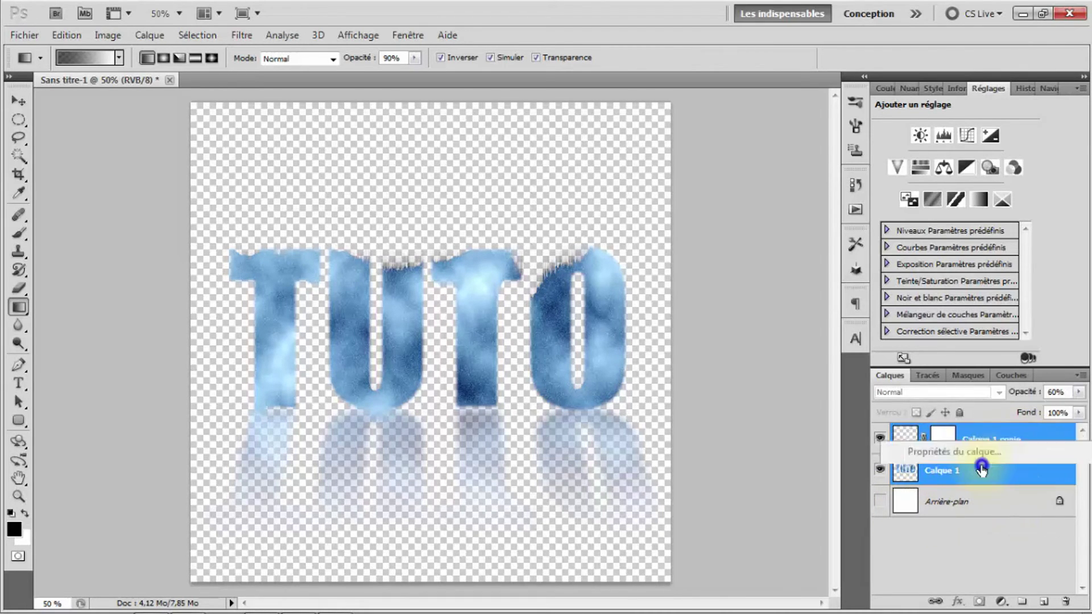
{"action": "right_click", "coordinate": [982, 470]}
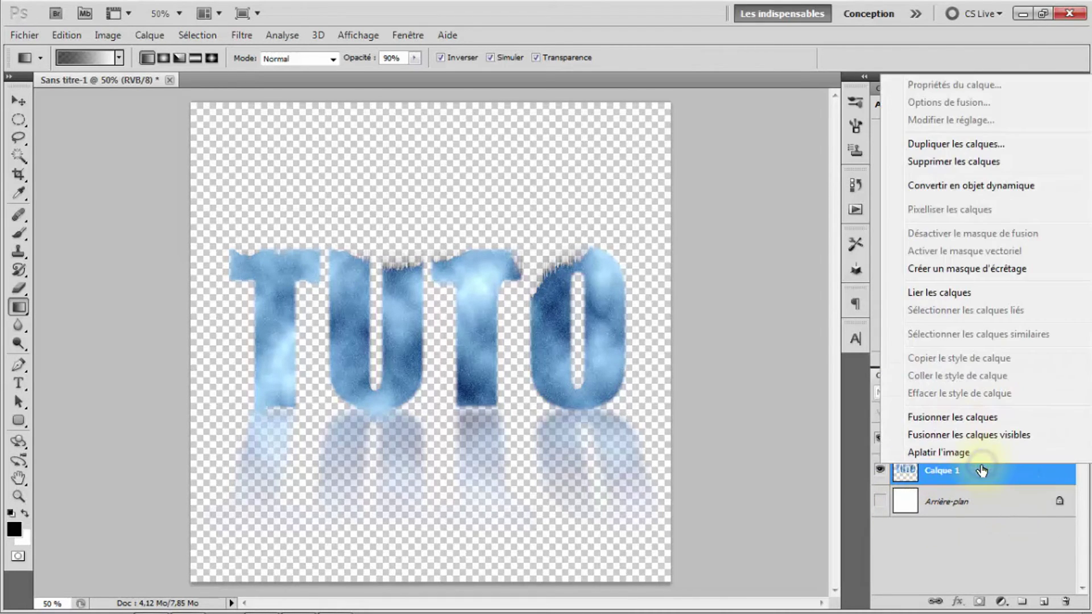
{"action": "left_click", "coordinate": [969, 417]}
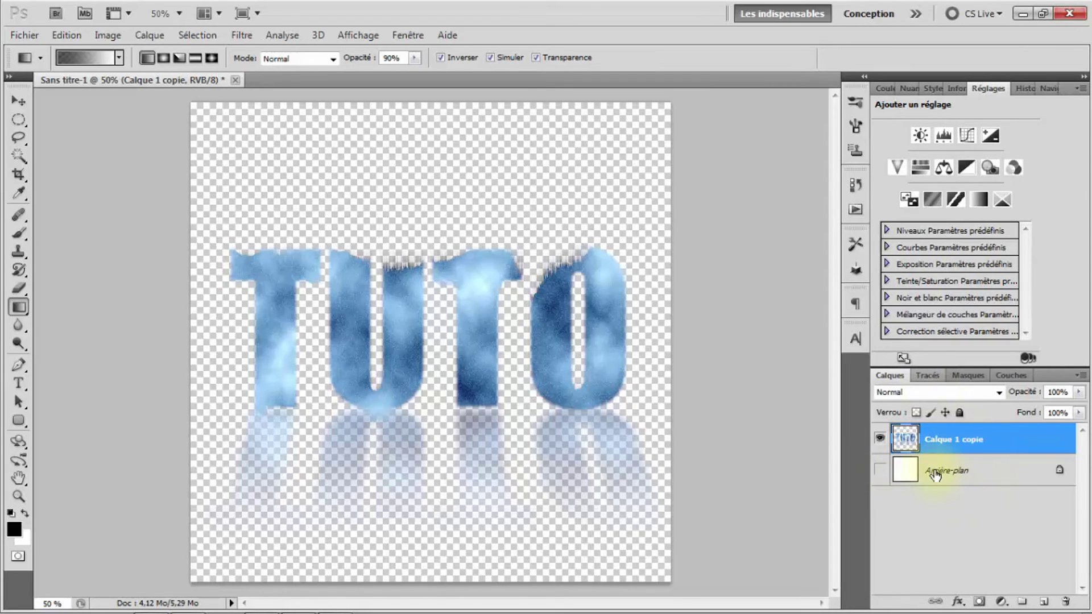
Shift the merged TUTO logo with its reflection slightly up on the canvas
{"action": "mouse_move", "coordinate": [405, 348]}
{"action": "left_mouse_down"}
{"action": "mouse_move", "coordinate": [401, 289]}
{"action": "mouse_move", "coordinate": [399, 351]}
{"action": "left_mouse_up"}
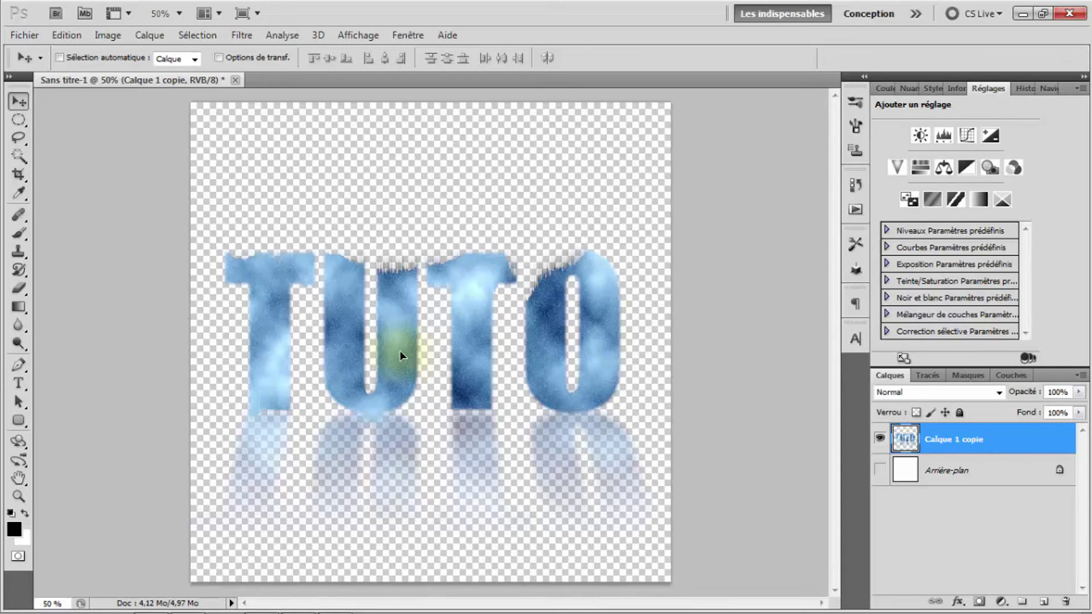
{"action": "mouse_move", "coordinate": [400, 356]}
{"action": "left_mouse_down"}
{"action": "mouse_move", "coordinate": [404, 324]}
{"action": "mouse_move", "coordinate": [400, 339]}
{"action": "mouse_move", "coordinate": [410, 340]}
{"action": "left_mouse_up"}
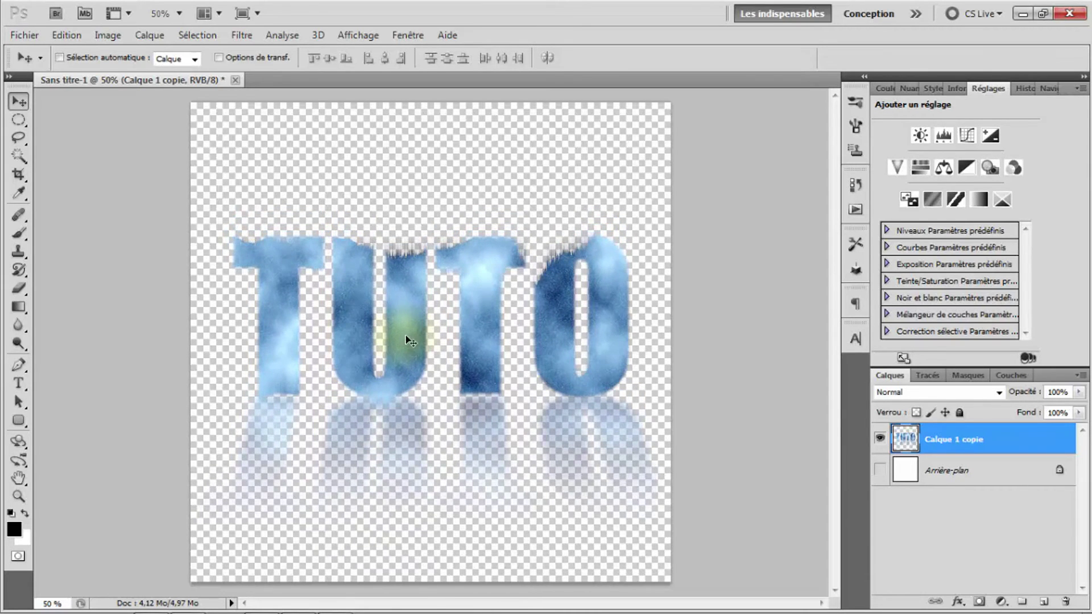
Save the transparent logo to the desktop as Logo.png in PNG format without interlacing
{"action": "left_click", "coordinate": [25, 36]}
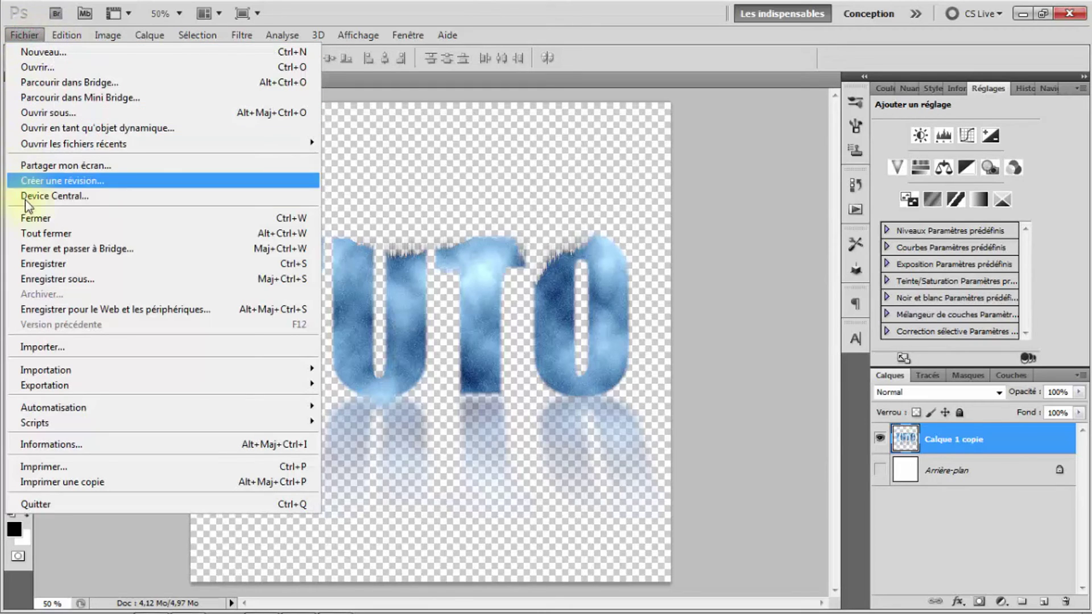
{"action": "left_click", "coordinate": [59, 282]}
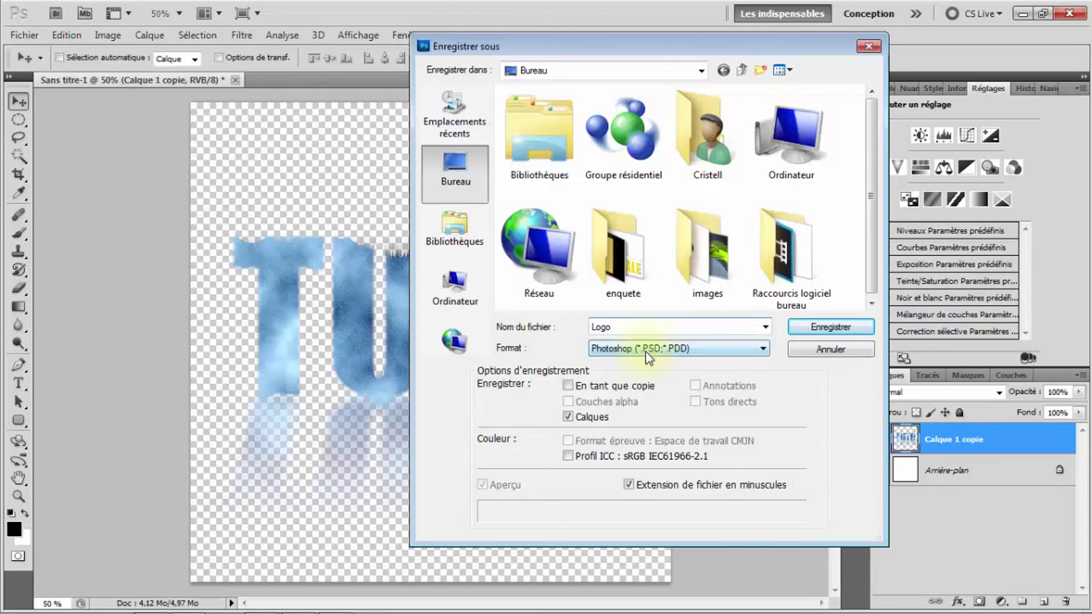
{"action": "left_click", "coordinate": [649, 350]}
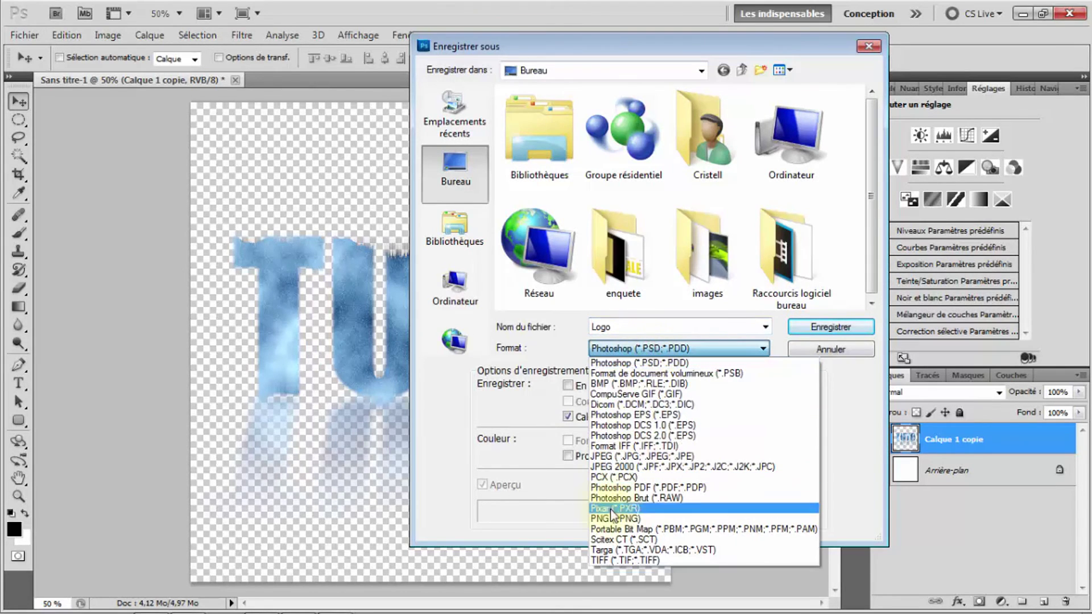
{"action": "left_click", "coordinate": [637, 518]}
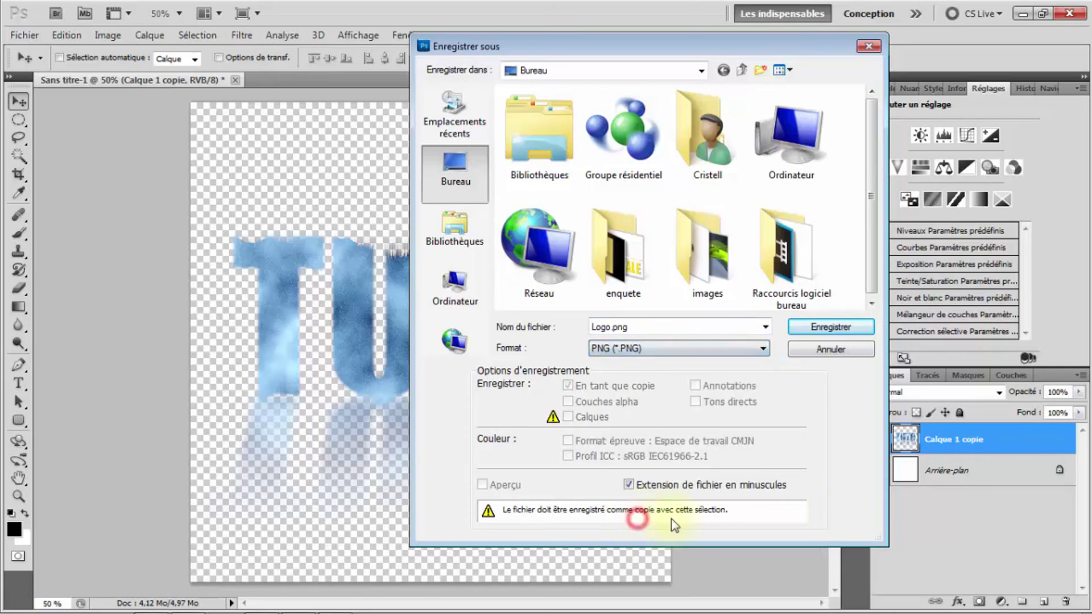
{"action": "left_click", "coordinate": [829, 329]}
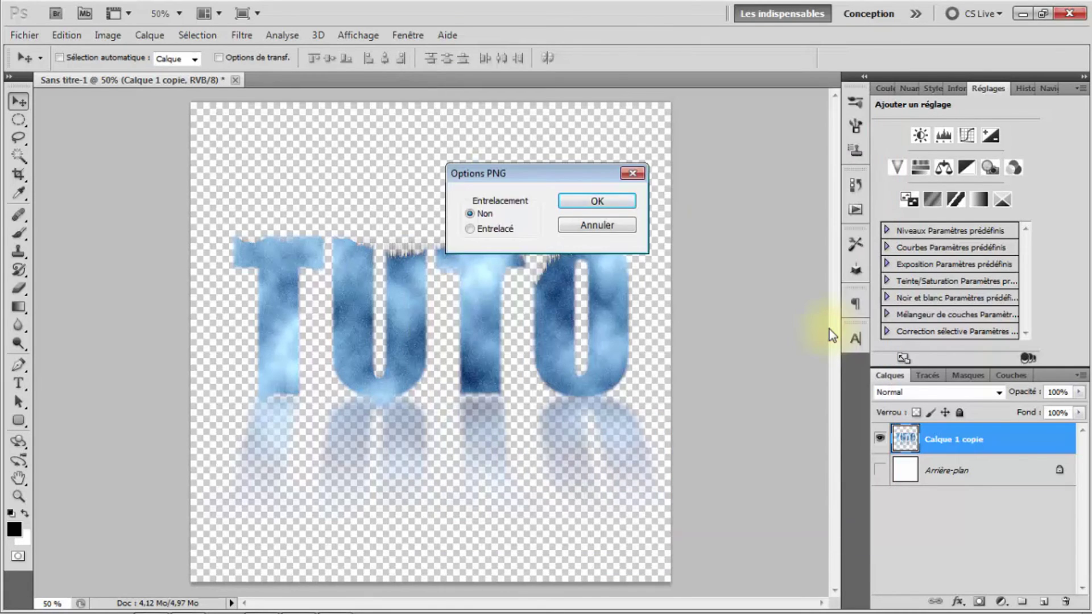
{"action": "left_click", "coordinate": [623, 202]}
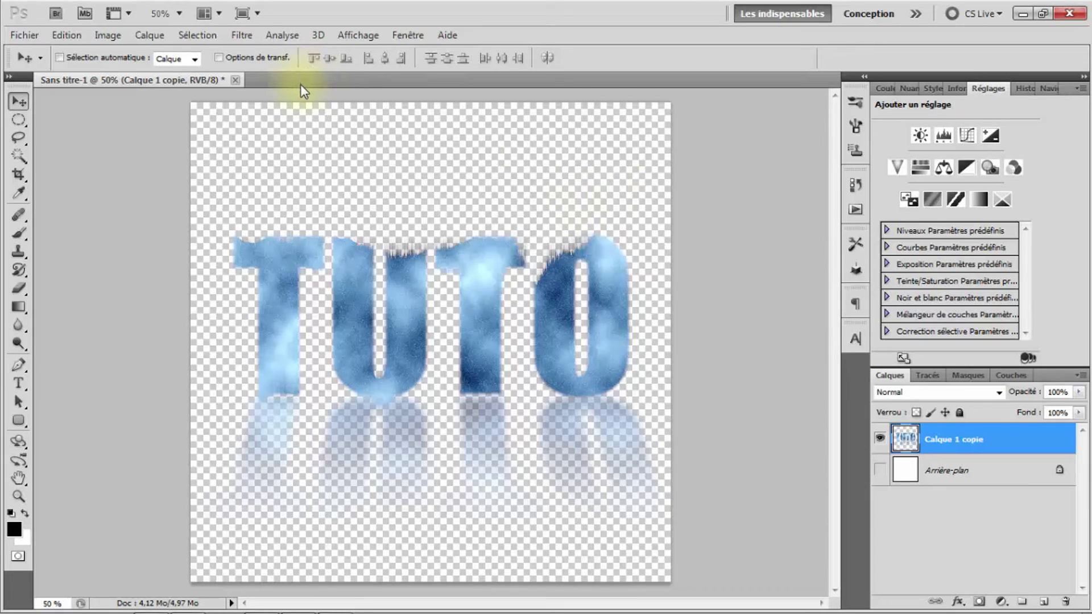
Create a new 800 x 800 pixel document at 72 pixels/inch in RGB with a white background
{"action": "left_click", "coordinate": [24, 35]}
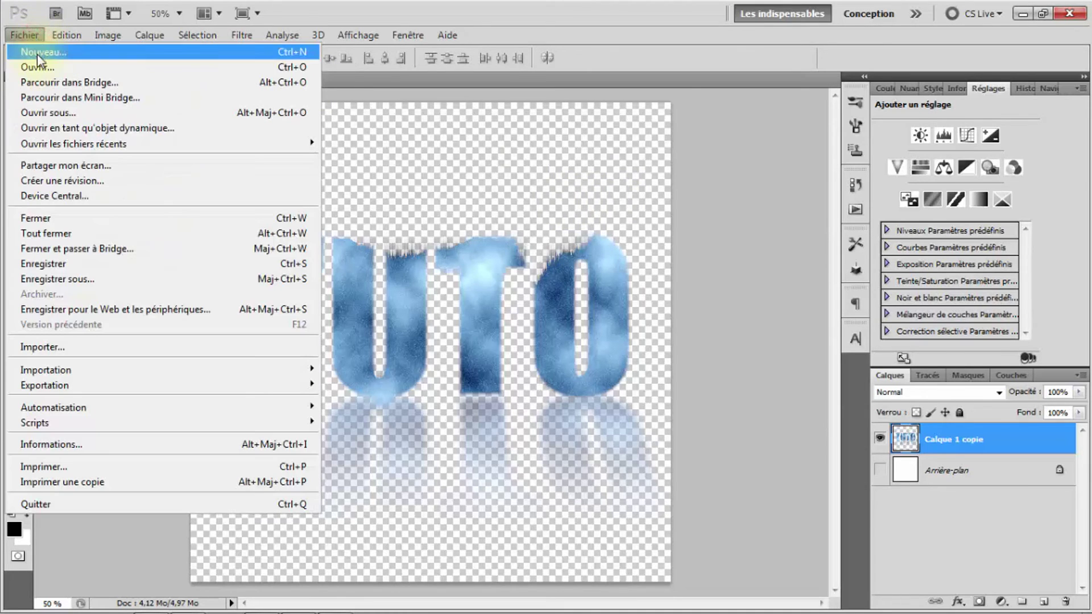
{"action": "left_click", "coordinate": [36, 54]}
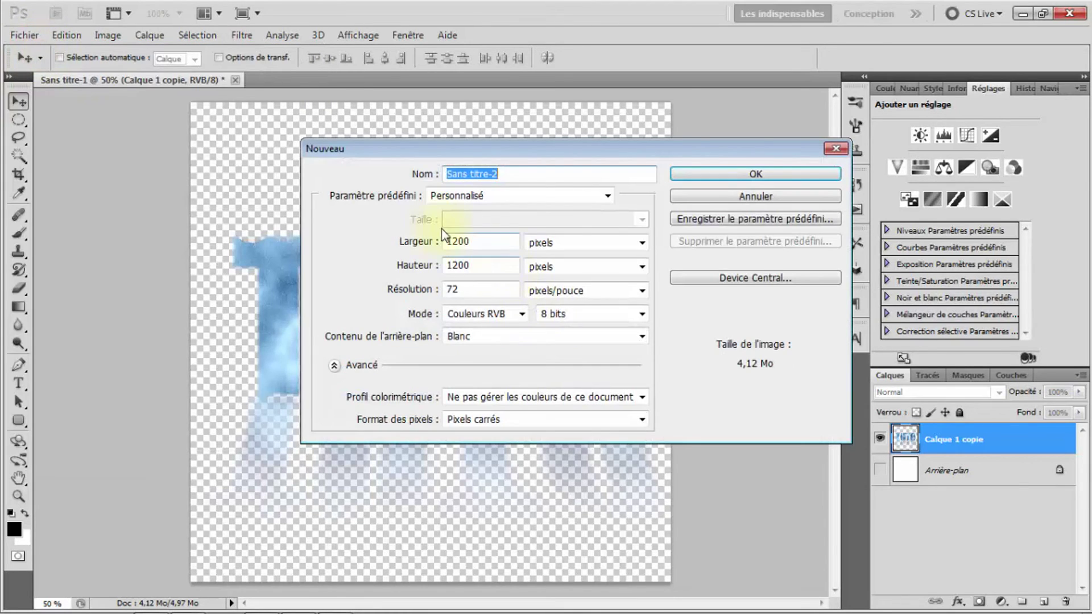
{"action": "double_click", "coordinate": [485, 241]}
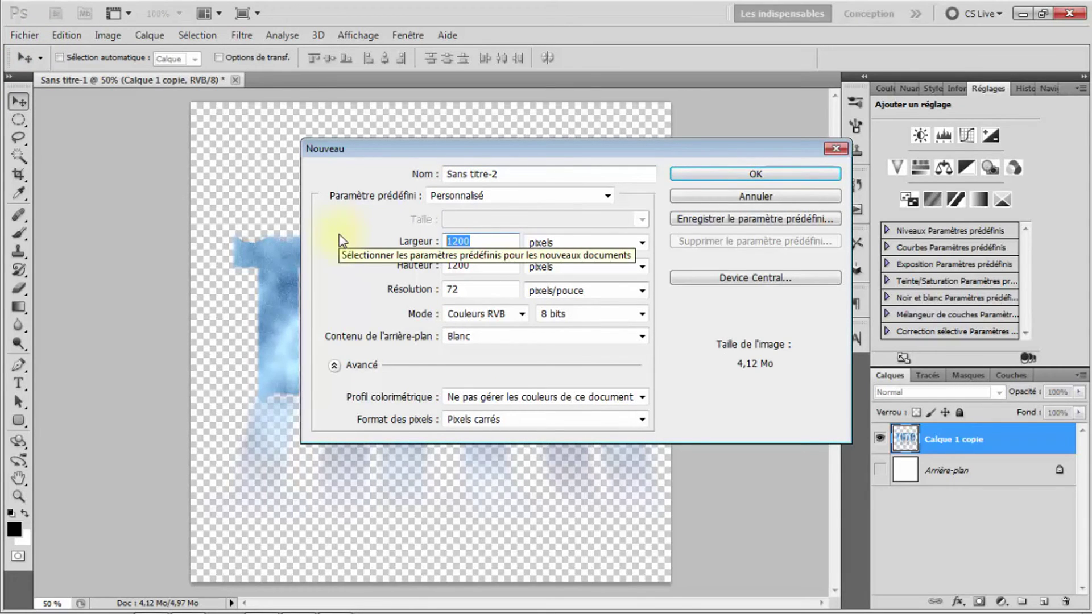
{"action": "type", "text": "800"}
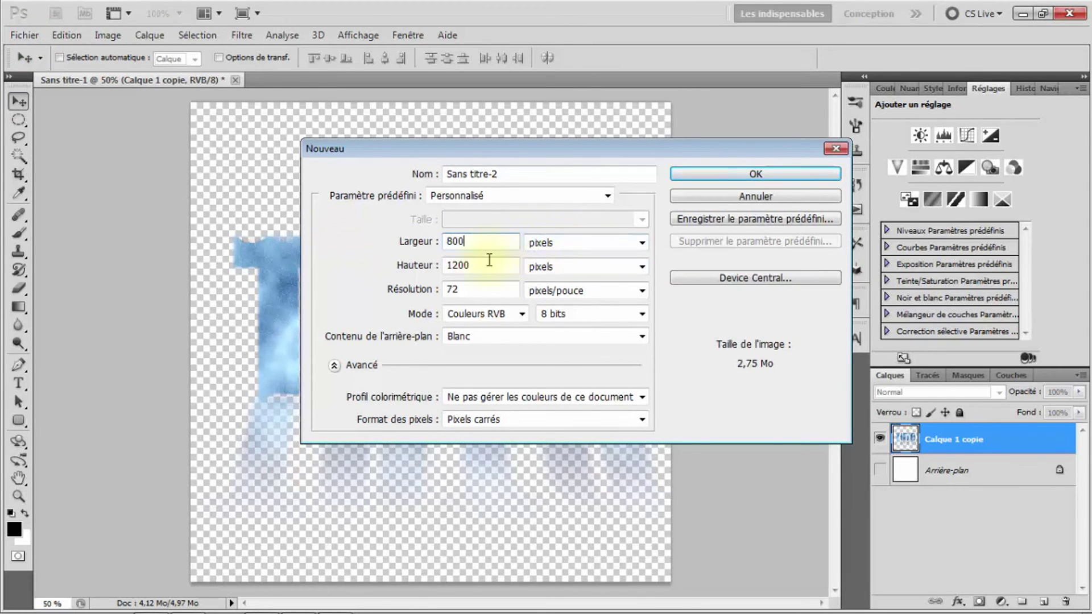
{"action": "double_click", "coordinate": [485, 263]}
{"action": "type", "text": "800"}
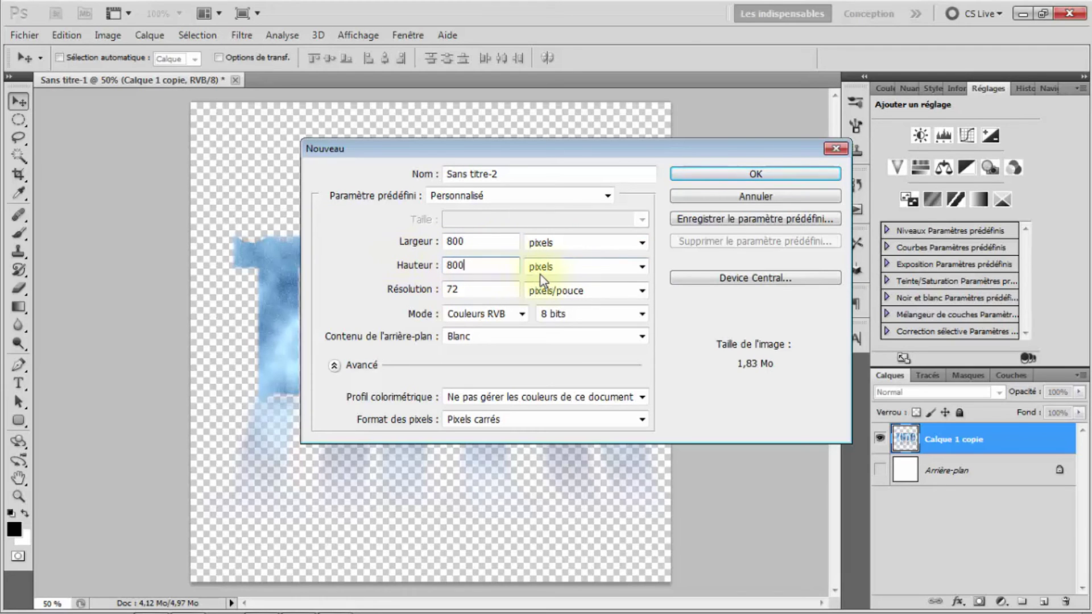
{"action": "left_click", "coordinate": [739, 175]}
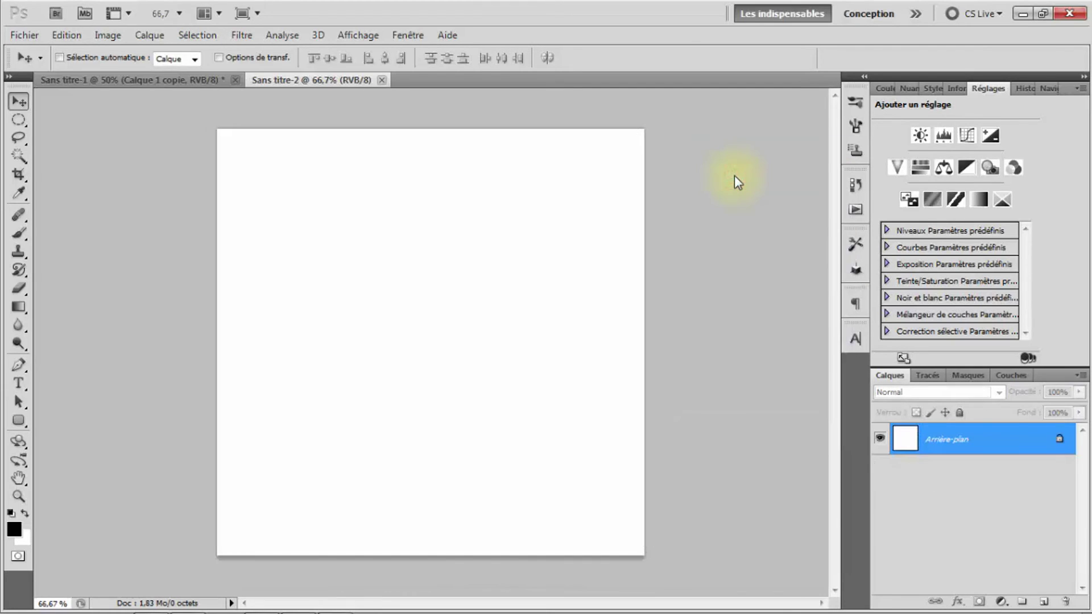
Place Logo.png from the desktop into the new document at its fitted size and hide the Arrière-plan layer
{"action": "left_click", "coordinate": [1043, 13]}
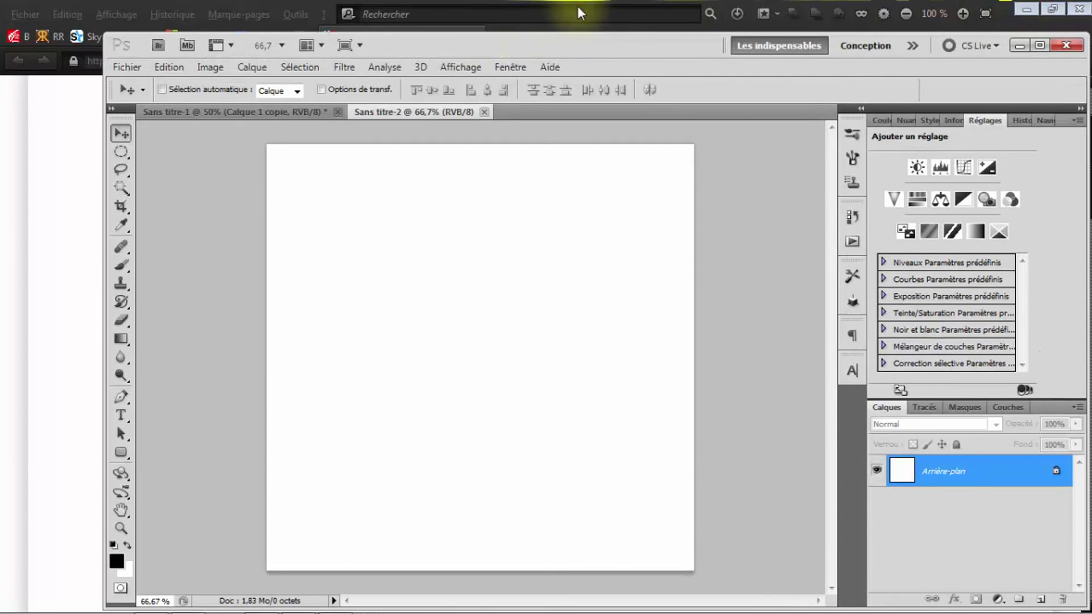
{"action": "left_click", "coordinate": [578, 12]}
{"action": "left_click", "coordinate": [1027, 8]}
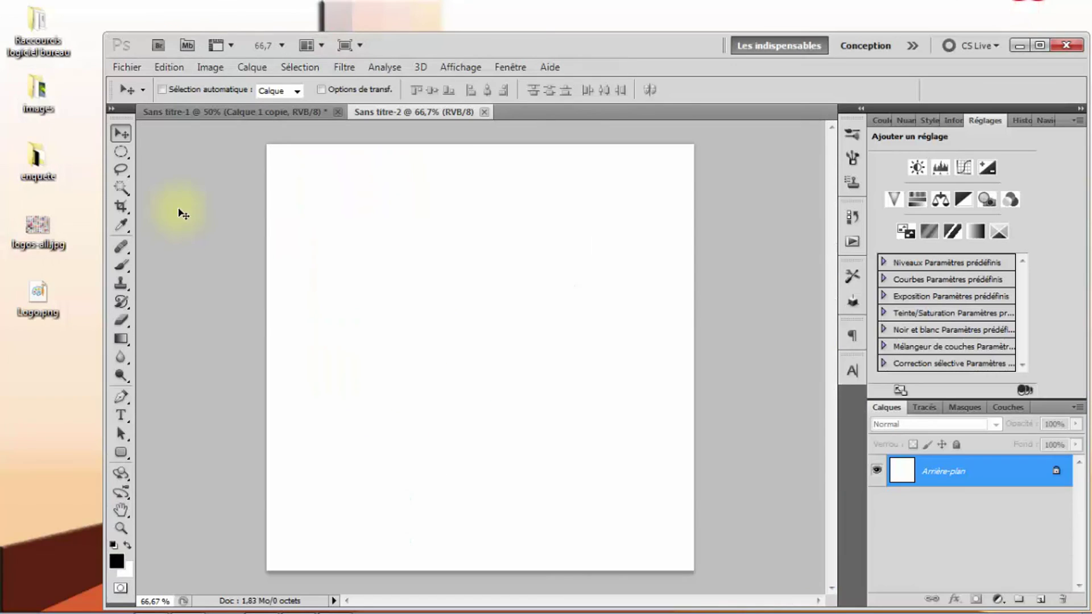
{"action": "left_click_drag", "start_coordinate": [39, 292], "coordinate": [416, 299]}
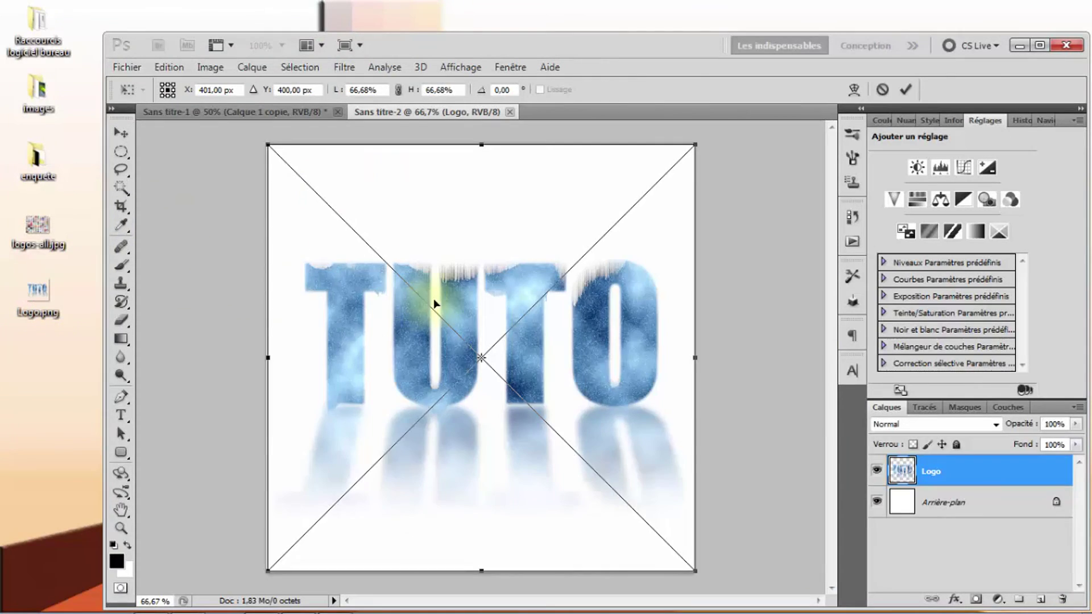
{"action": "left_click", "coordinate": [1039, 44]}
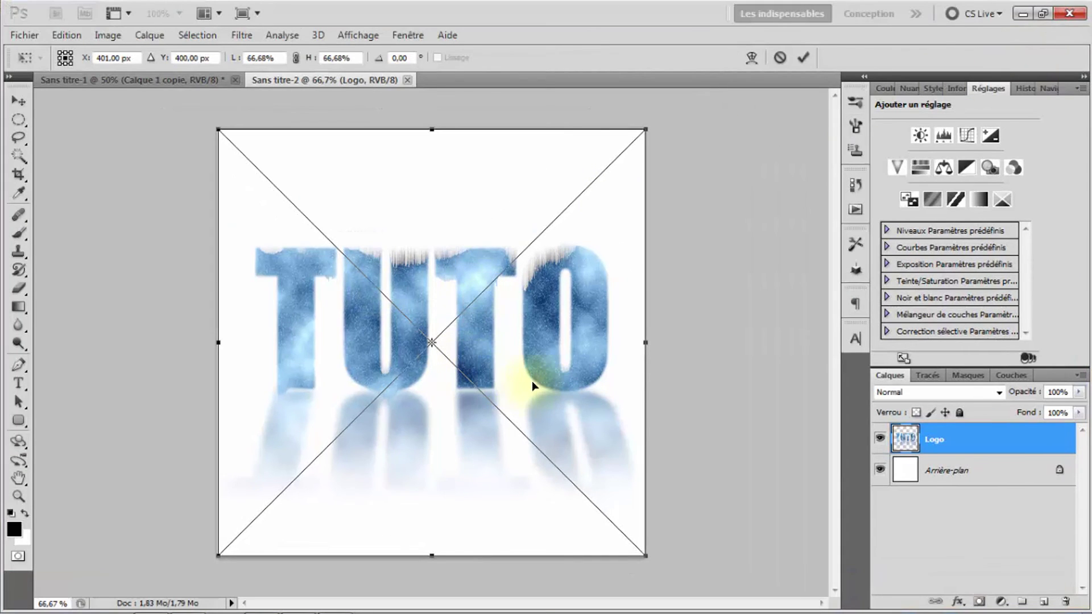
{"action": "key", "text": "Return"}
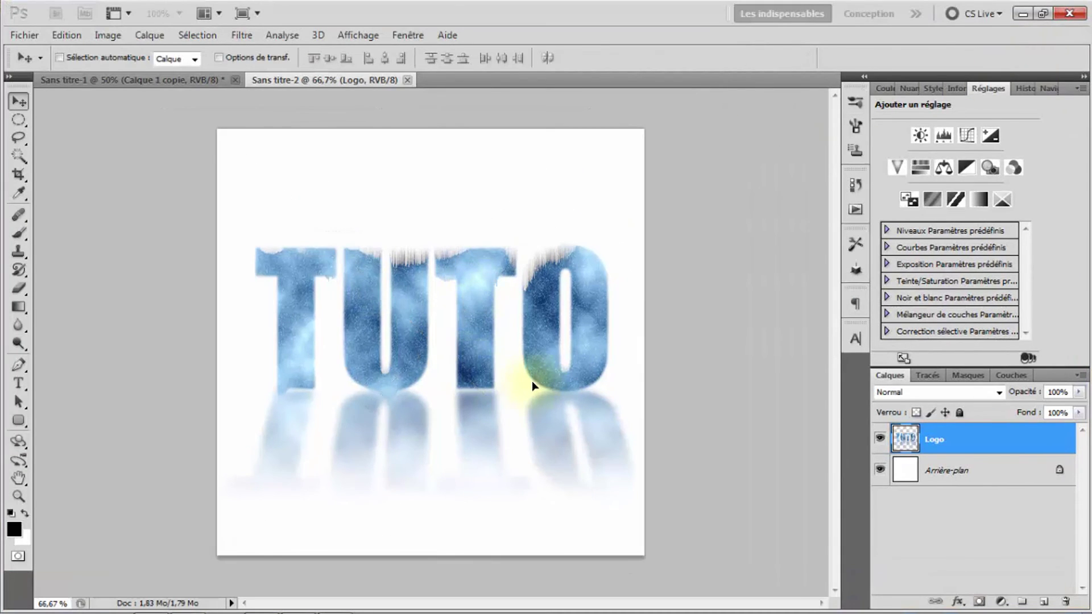
{"action": "left_click", "coordinate": [881, 470]}
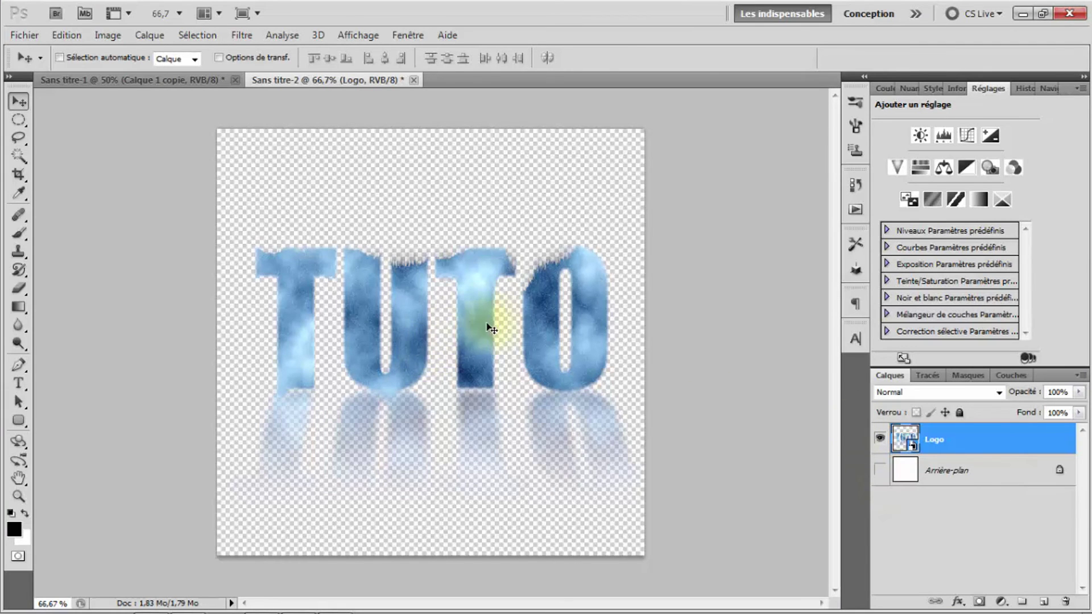
Shift the logo slightly up on the canvas and add a new empty layer directly beneath the Logo layer
{"action": "mouse_move", "coordinate": [487, 321]}
{"action": "left_mouse_down"}
{"action": "mouse_move", "coordinate": [476, 248]}
{"action": "mouse_move", "coordinate": [477, 323]}
{"action": "mouse_move", "coordinate": [479, 309]}
{"action": "left_mouse_up"}
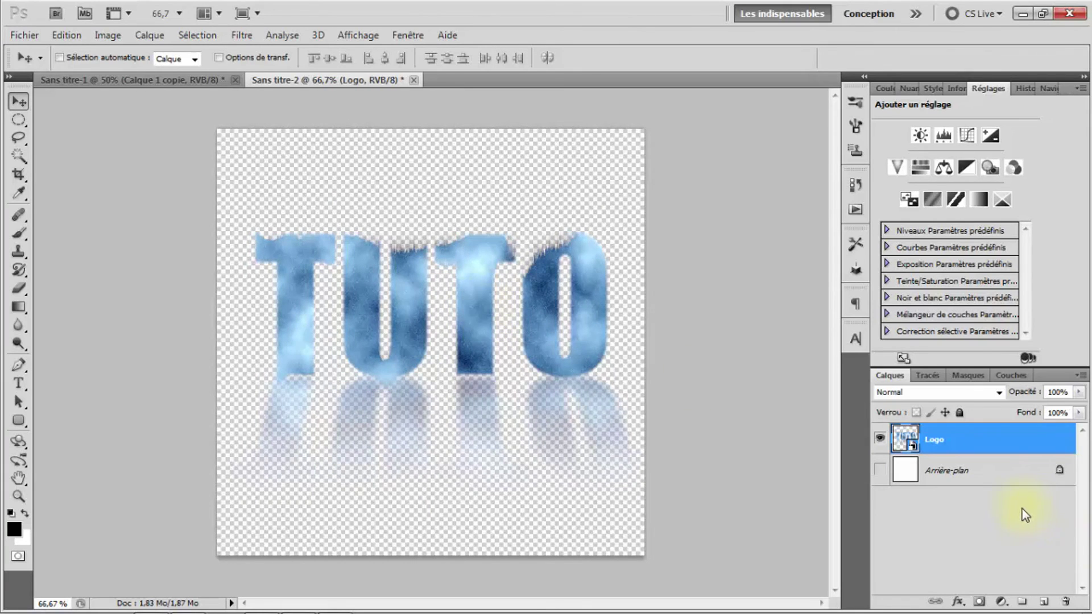
{"action": "left_click", "coordinate": [1040, 601]}
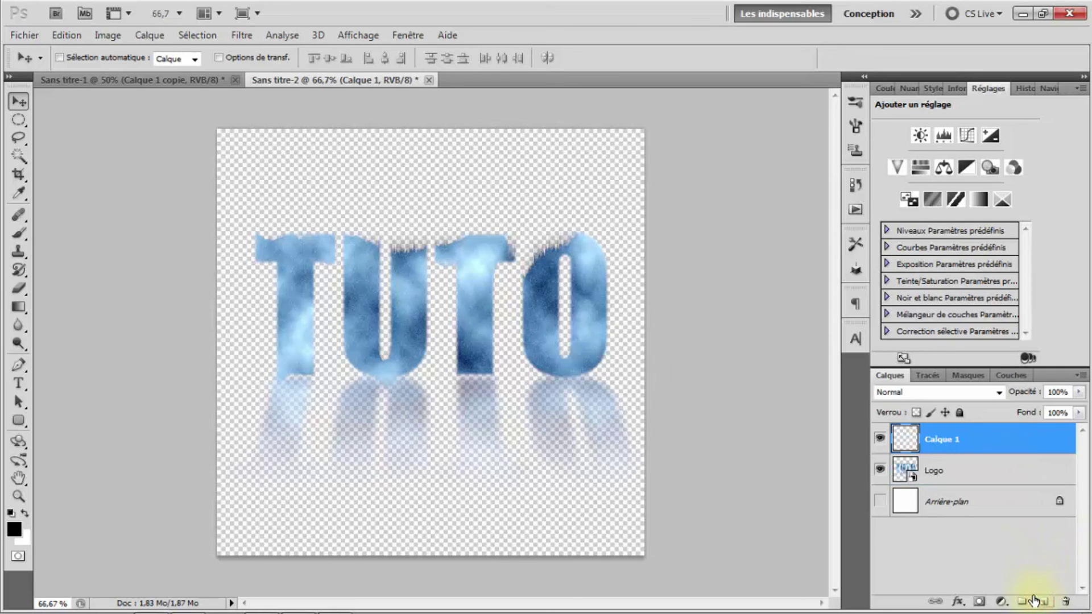
{"action": "left_click", "coordinate": [965, 441]}
{"action": "left_click_drag", "start_coordinate": [965, 440], "coordinate": [966, 479]}
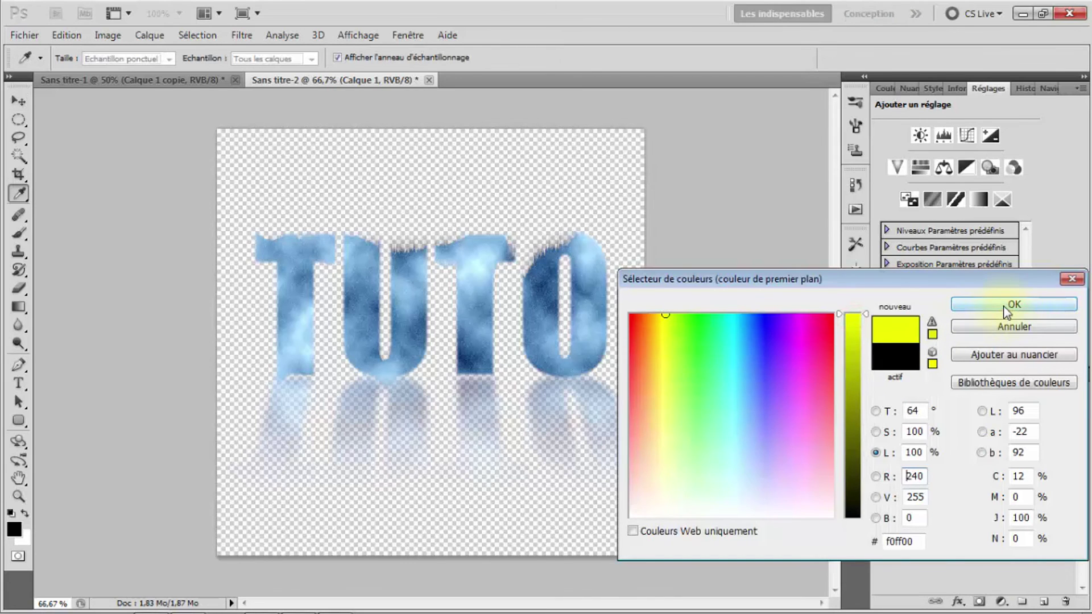
Set the foreground colour to yellow f0ff00 and fill the empty Calque 1 layer with it using the Paint Bucket
{"action": "left_click", "coordinate": [1005, 307]}
{"action": "key", "text": "v"}
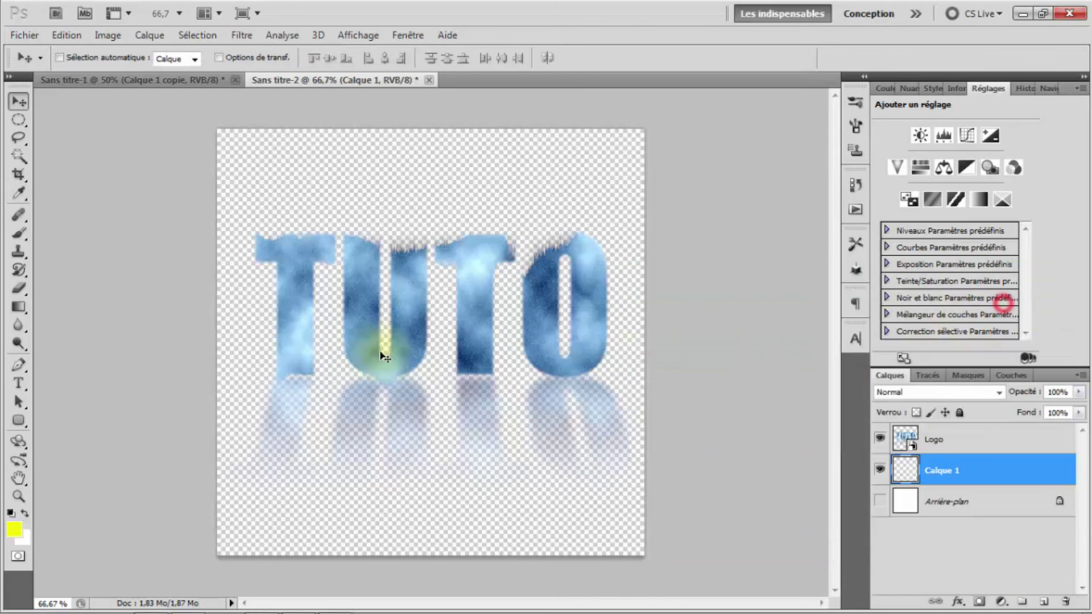
{"action": "left_click", "coordinate": [21, 308]}
{"action": "left_click", "coordinate": [59, 314]}
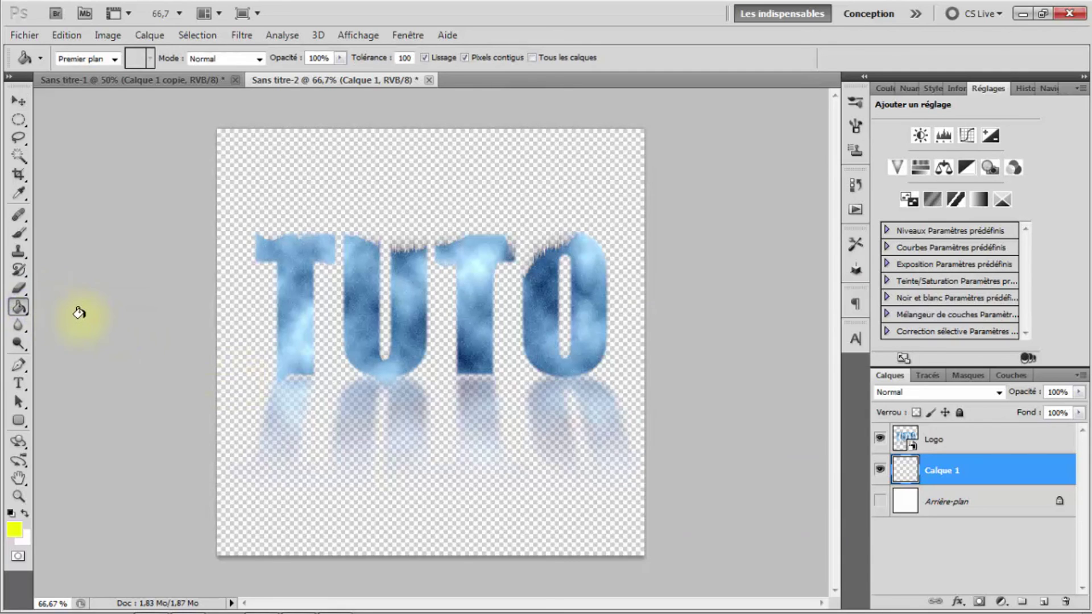
{"action": "left_click", "coordinate": [339, 215]}
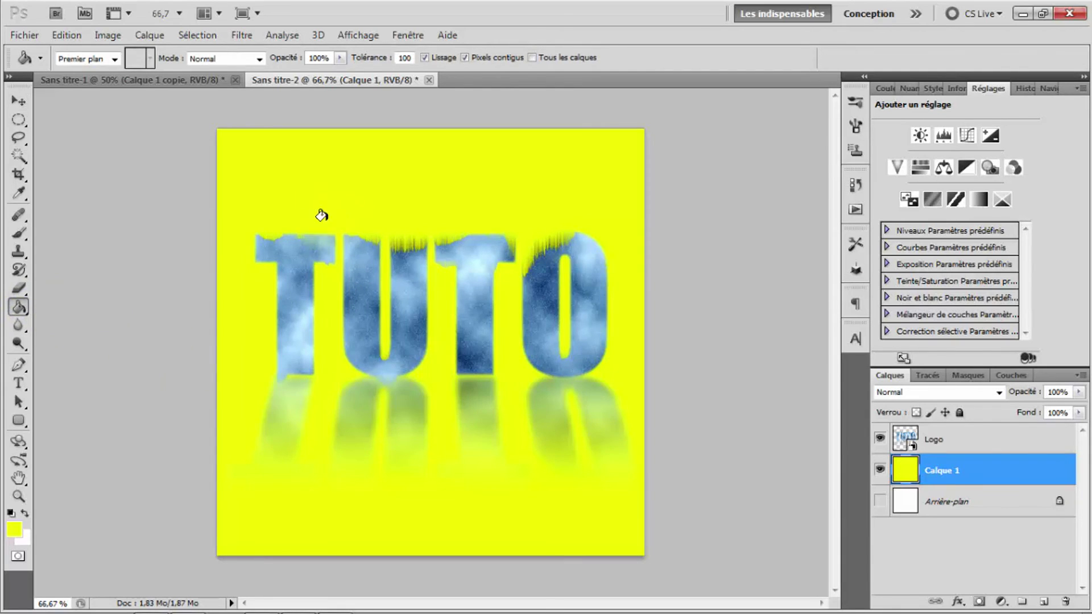
Shift the logo slightly down on the canvas and refill the Calque 1 background layer with bright green
{"action": "key", "text": "v"}
{"action": "left_click", "coordinate": [935, 438]}
{"action": "mouse_move", "coordinate": [474, 311]}
{"action": "left_mouse_down"}
{"action": "mouse_move", "coordinate": [465, 269]}
{"action": "mouse_move", "coordinate": [470, 321]}
{"action": "left_mouse_up"}
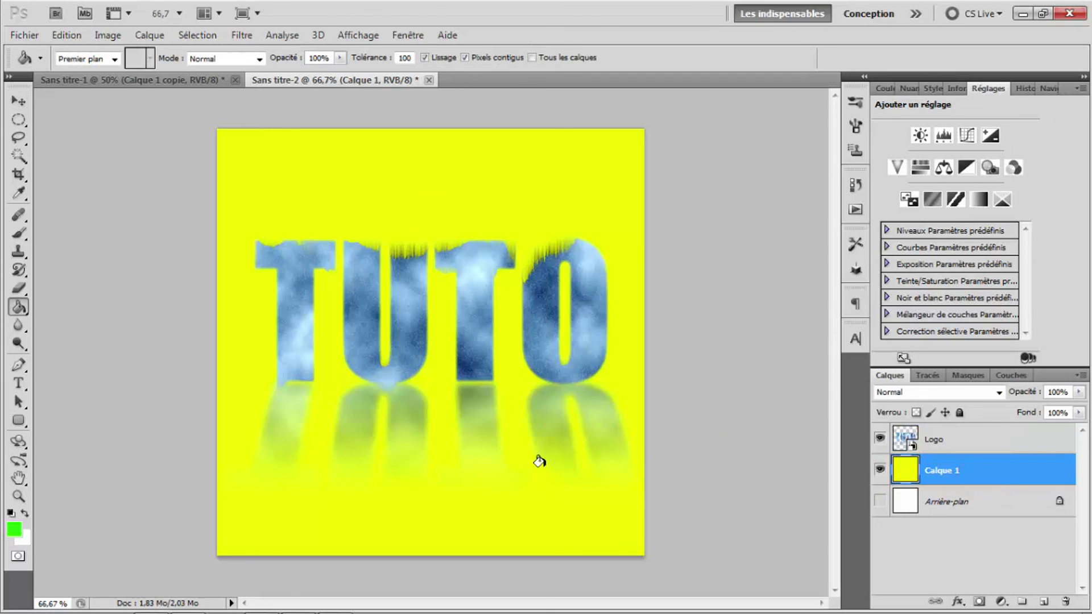
{"action": "left_click", "coordinate": [229, 420]}
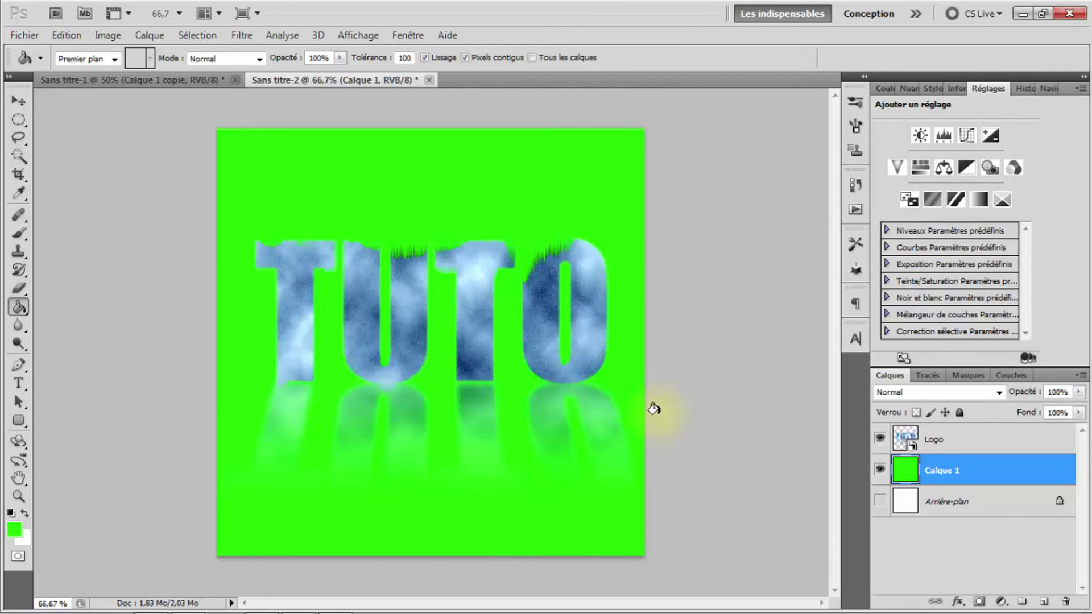
Show the white Arrière-plan instead of the green Calque 1 and add a new empty layer between Calque 1 and Logo
{"action": "left_click", "coordinate": [880, 501]}
{"action": "left_click", "coordinate": [879, 469]}
{"action": "key", "text": "ctrl+shift+alt+n"}
{"action": "key", "text": "v"}
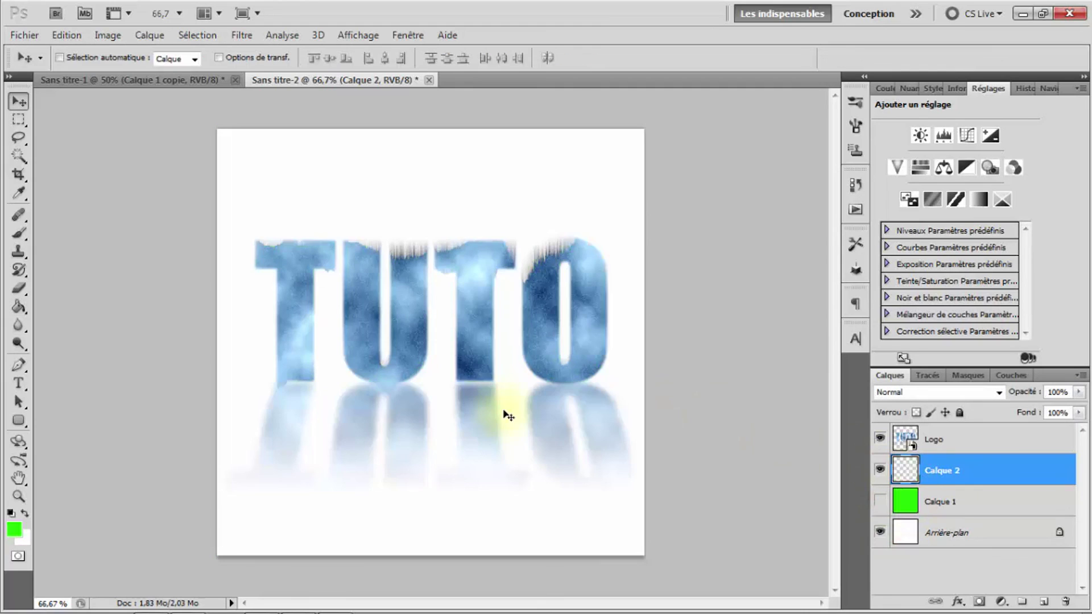